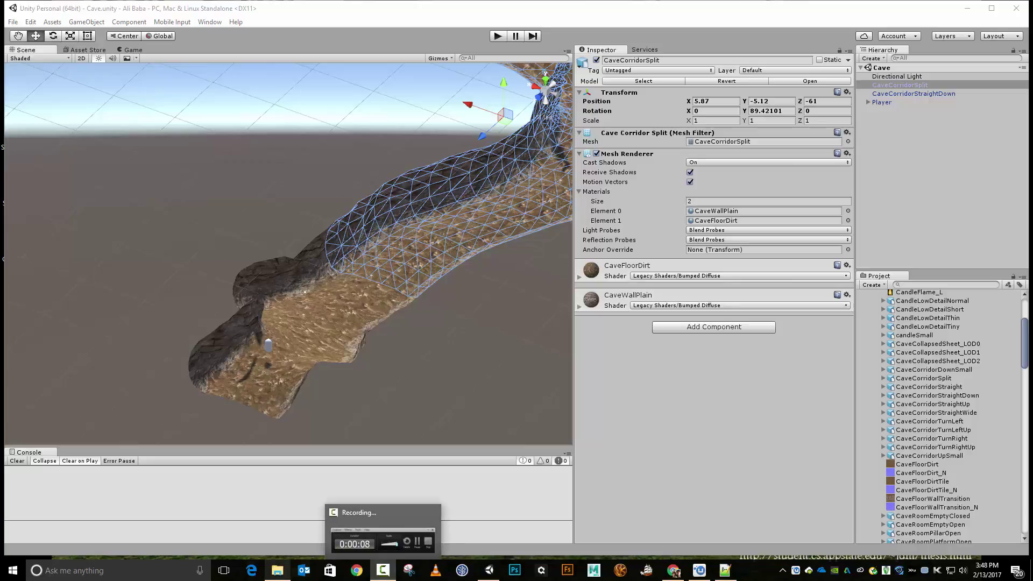
- Import SceneController.cs and SceneLoader.cs from the Desktop folder in File Explorer into the Unity project's Scripts folder
{"action": "mouse_move", "coordinate": [277, 571]}
{"action": "left_click", "coordinate": [277, 525]}
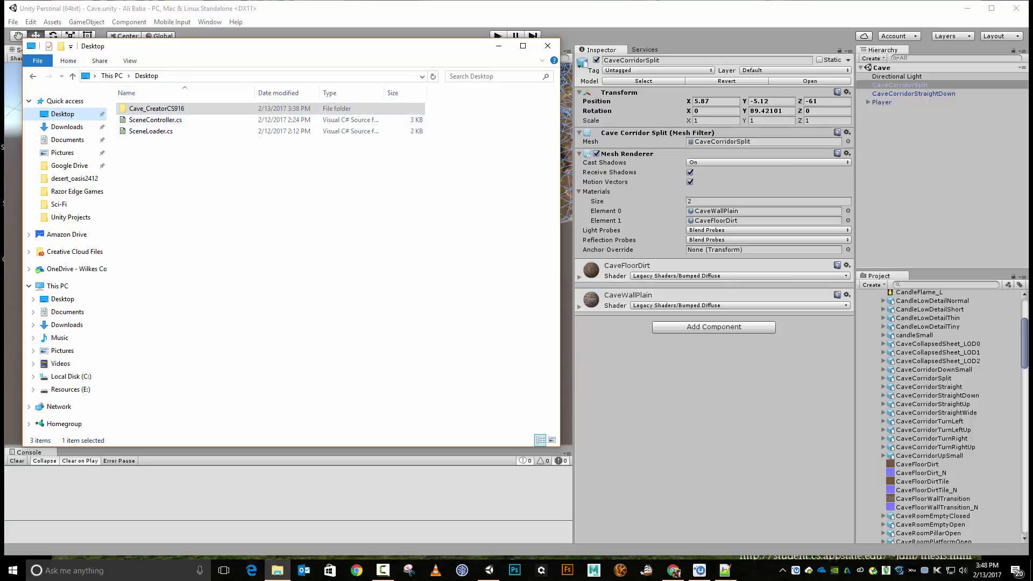
{"action": "scroll", "coordinate": [942, 417], "scroll_direction": "down", "scroll_amount": 10}
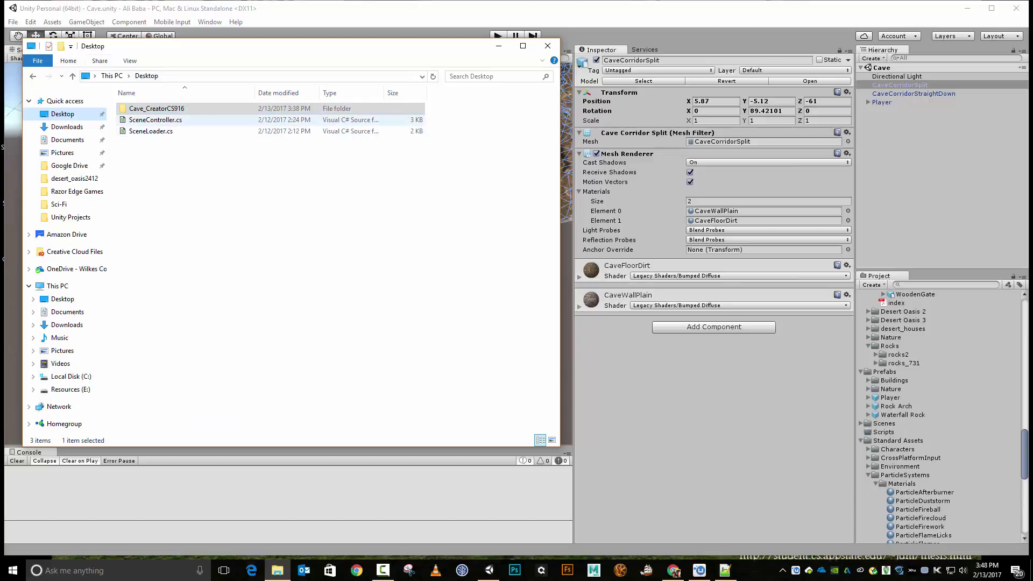
{"action": "scroll", "coordinate": [941, 417], "scroll_direction": "down", "scroll_amount": 15}
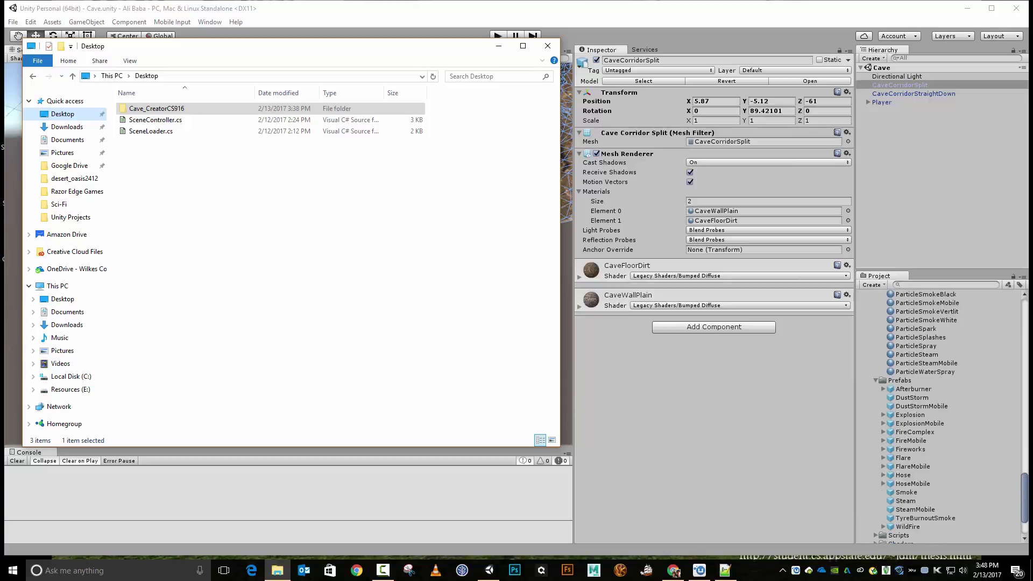
{"action": "scroll", "coordinate": [941, 417], "scroll_direction": "up", "scroll_amount": 10}
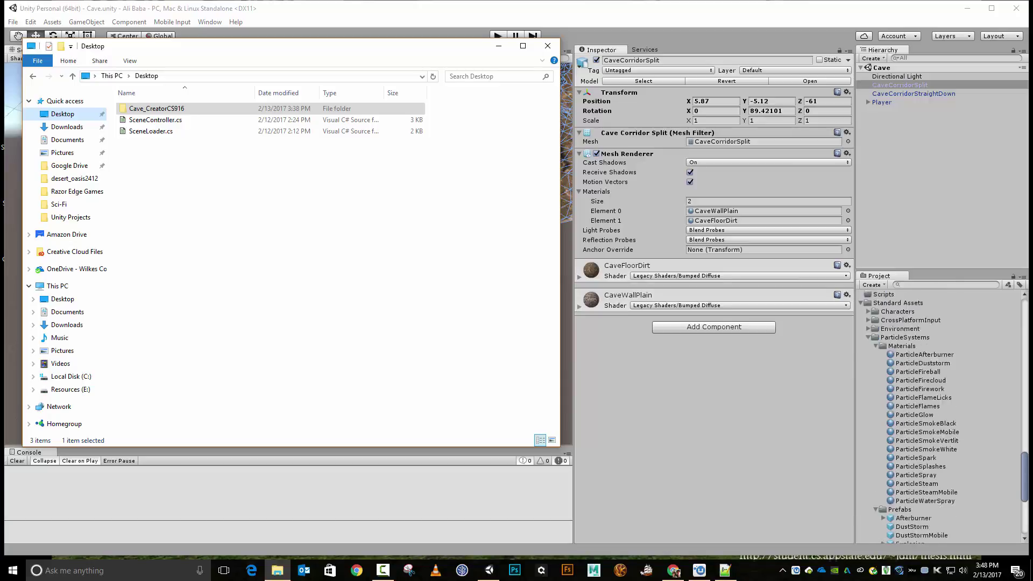
{"action": "left_click", "coordinate": [861, 367]}
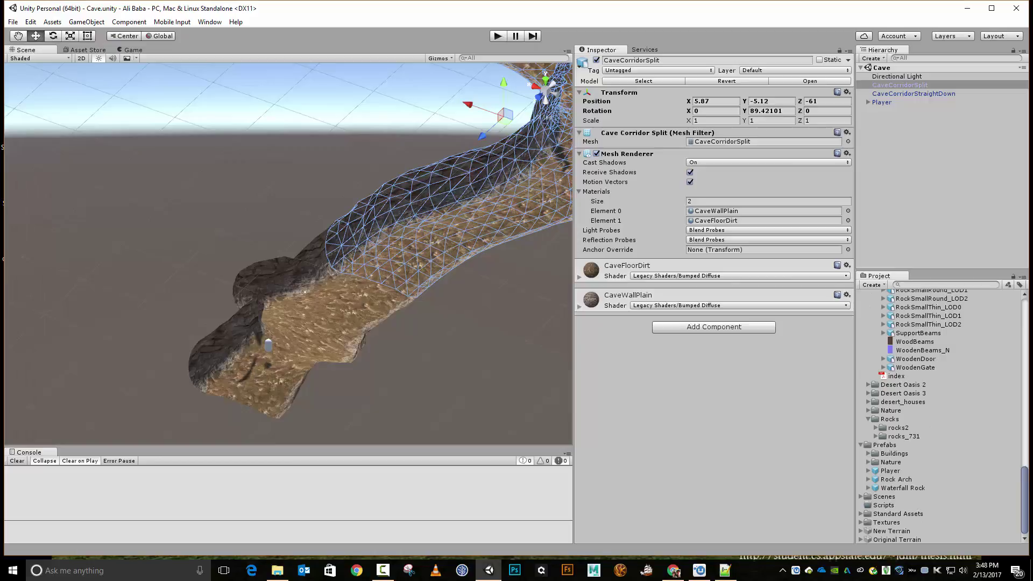
{"action": "left_click", "coordinate": [883, 505]}
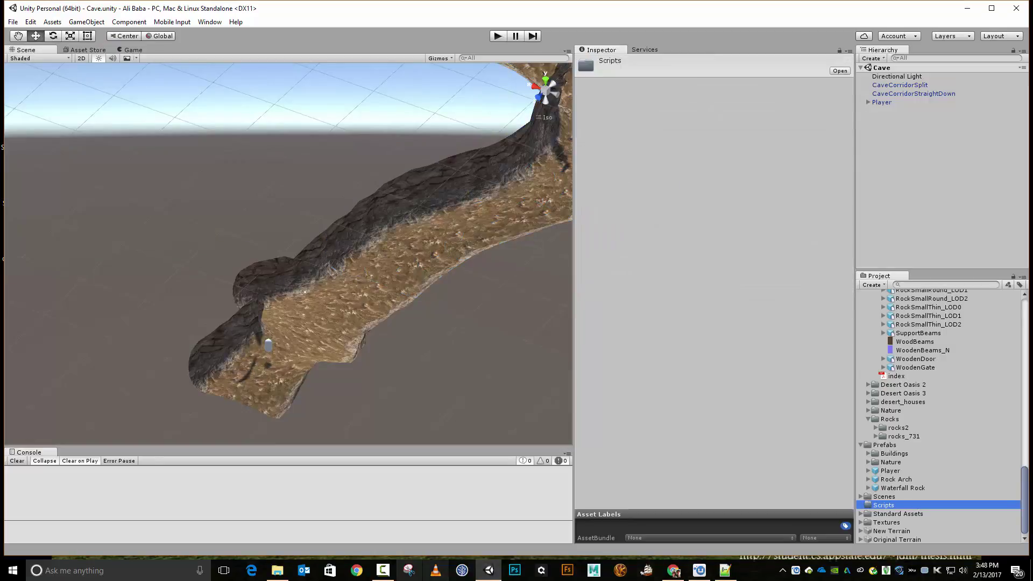
{"action": "left_click", "coordinate": [277, 570]}
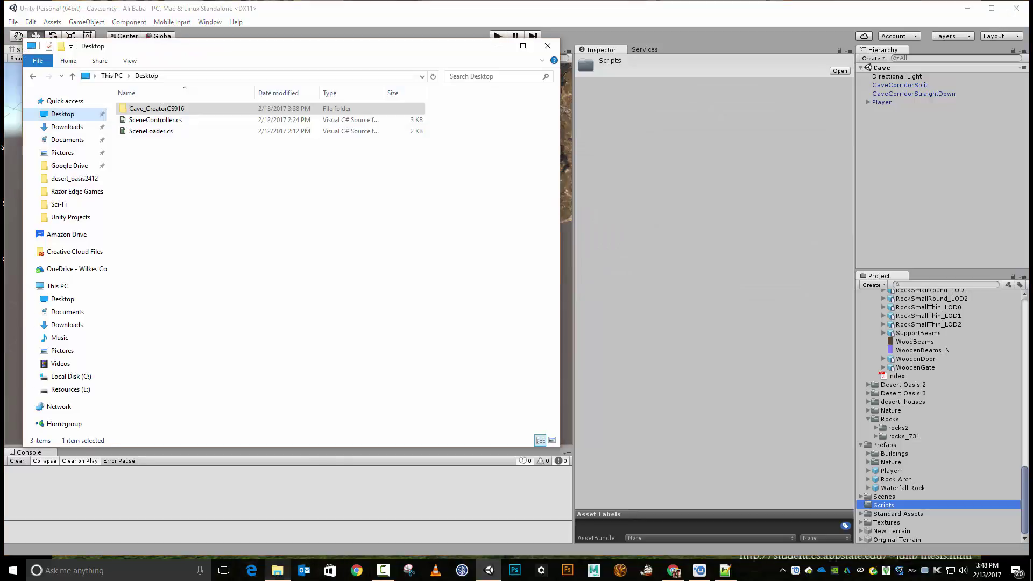
{"action": "left_click", "coordinate": [155, 119]}
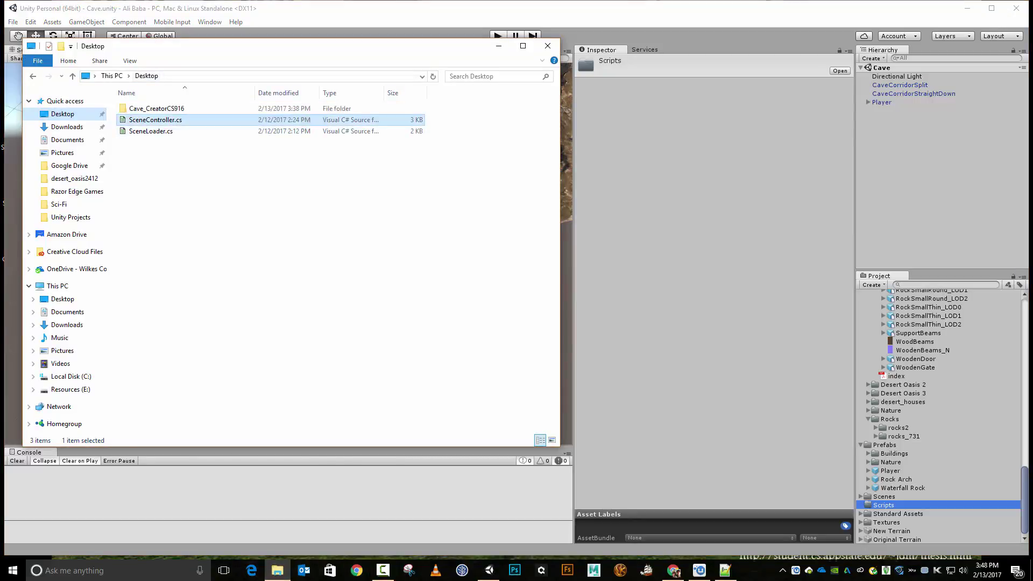
{"action": "left_click", "coordinate": [151, 131], "text": "shift"}
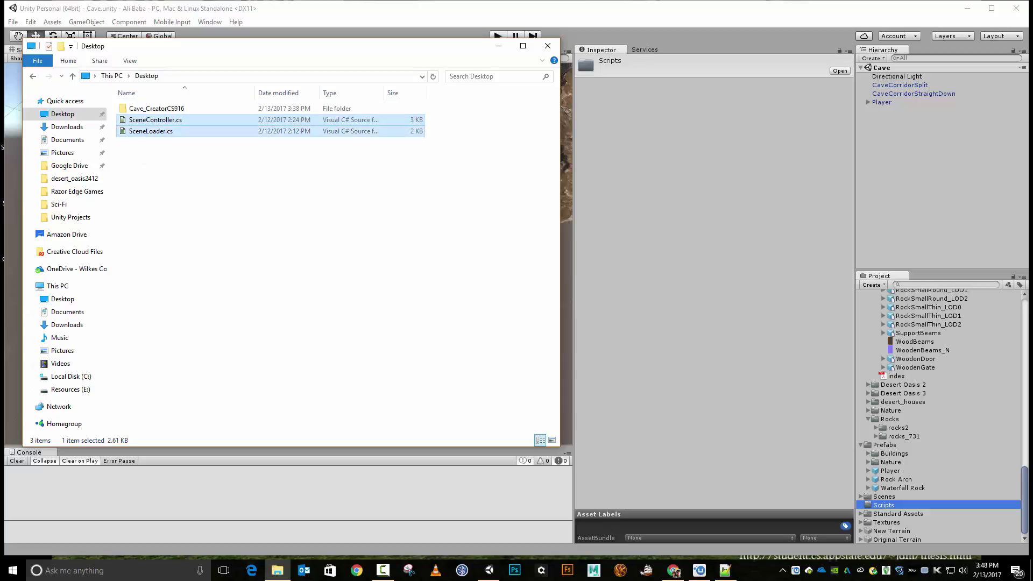
{"action": "left_click_drag", "start_coordinate": [151, 130], "coordinate": [883, 505]}
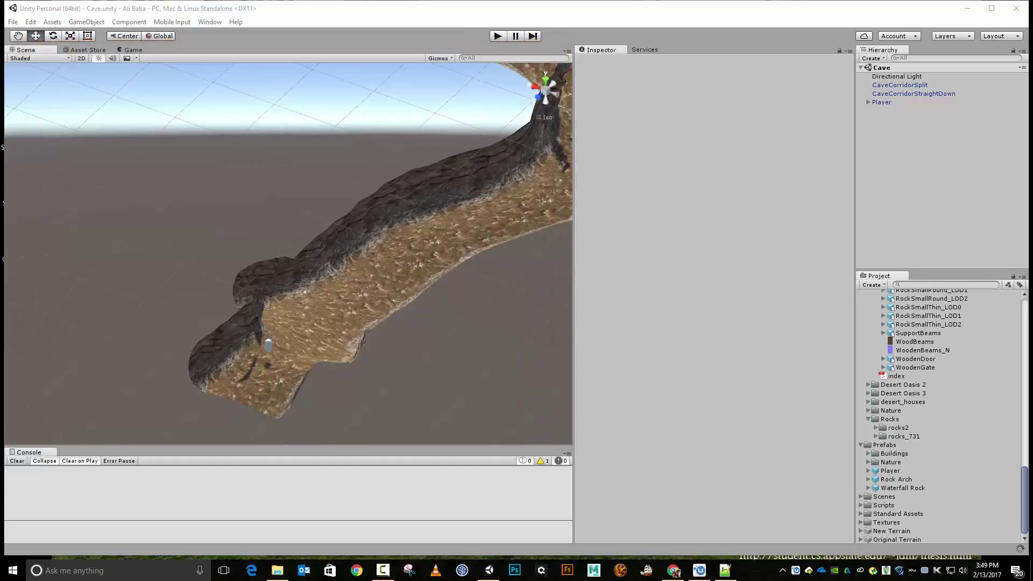
{"action": "left_click", "coordinate": [548, 46]}
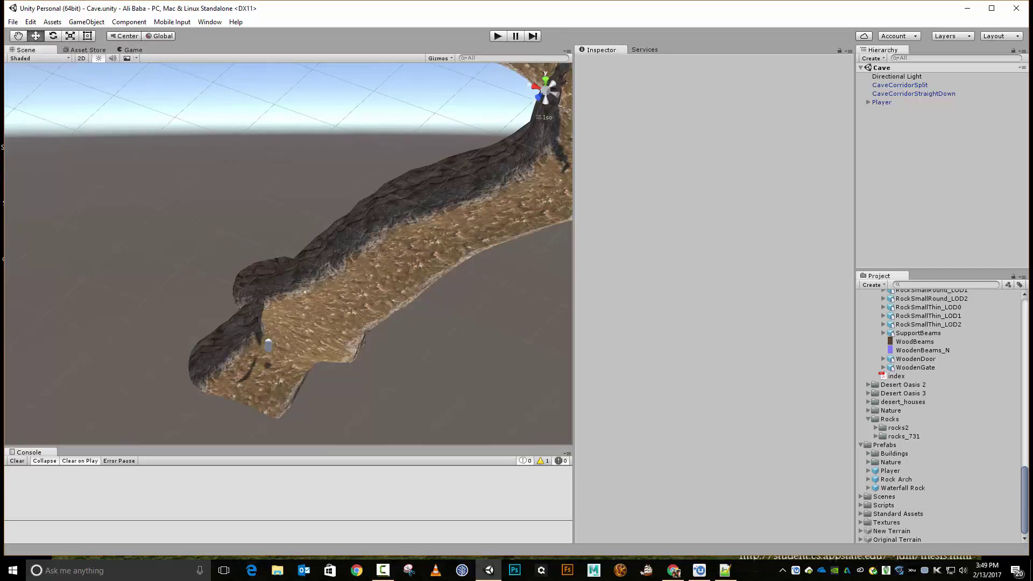
- Create an empty game object in the Cave scene and name it Start Spawn
{"action": "middle_click_drag", "start_coordinate": [305, 292], "coordinate": [263, 236]}
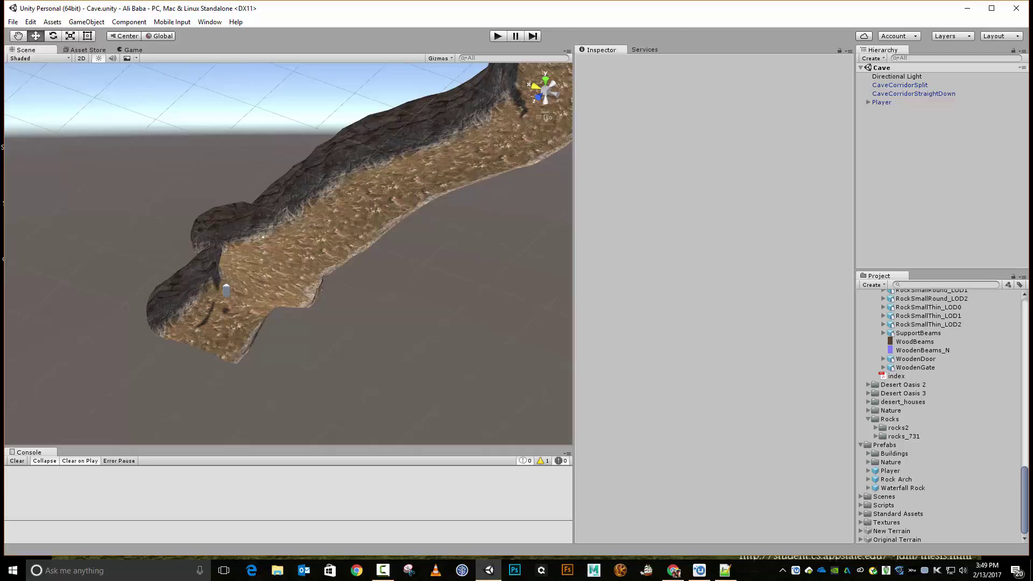
{"action": "left_click", "coordinate": [86, 22]}
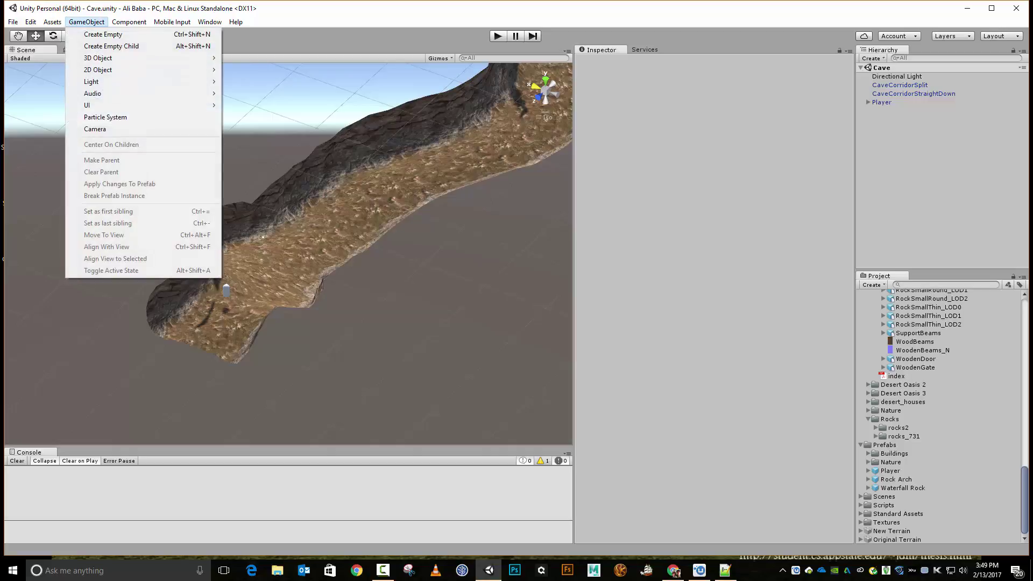
{"action": "left_click", "coordinate": [103, 34]}
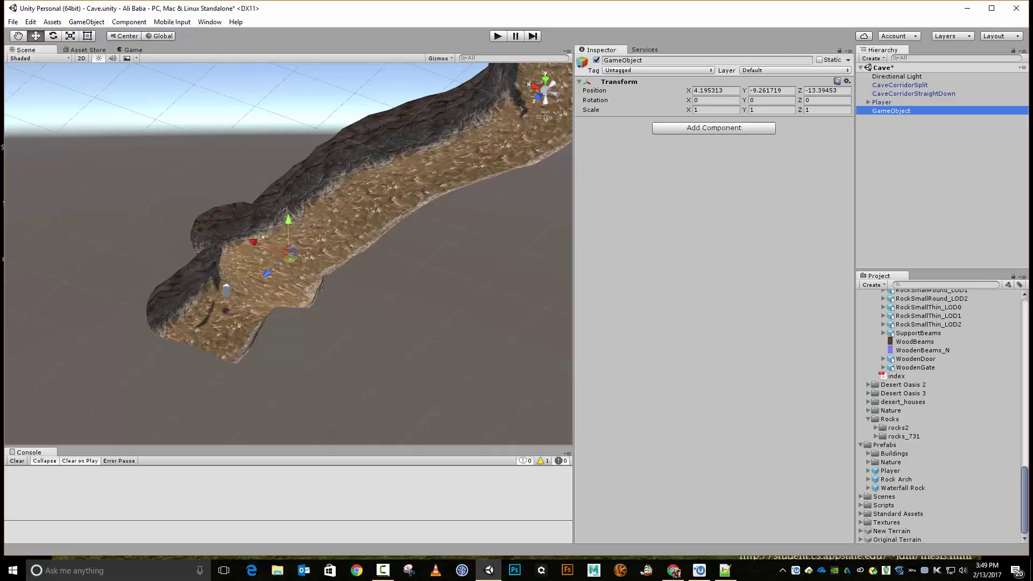
{"action": "left_click", "coordinate": [622, 60]}
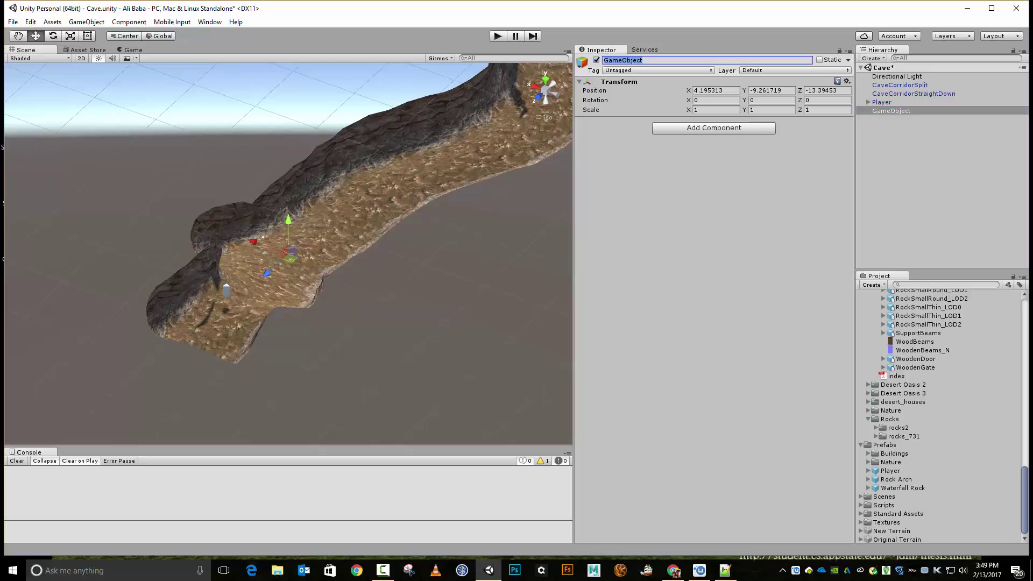
{"action": "type", "text": "Start Spawn"}
{"action": "key", "text": "Return"}
- Add a new tag named Start Spawn to the project's tag list
{"action": "left_click", "coordinate": [657, 70]}
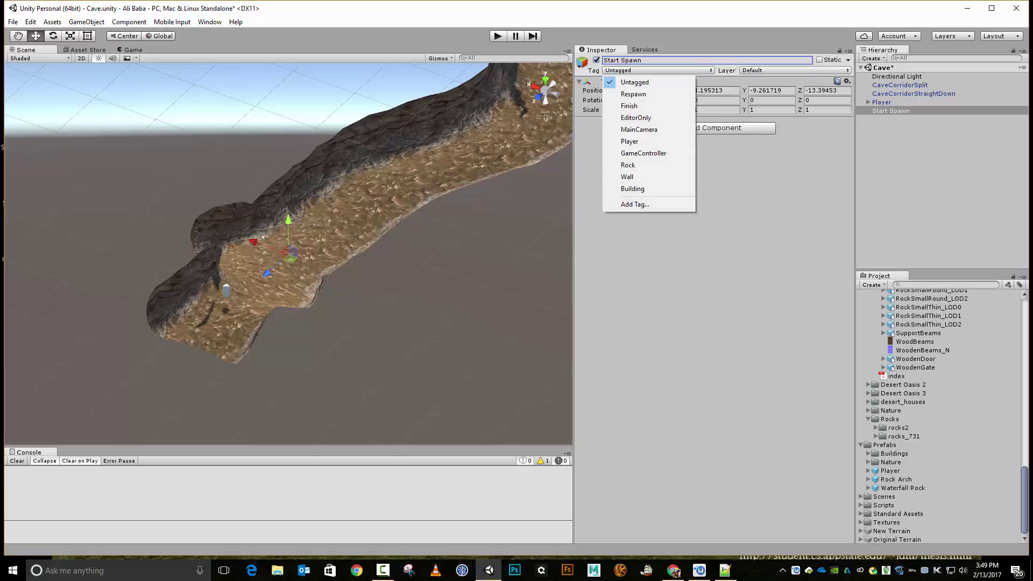
{"action": "left_click", "coordinate": [635, 205]}
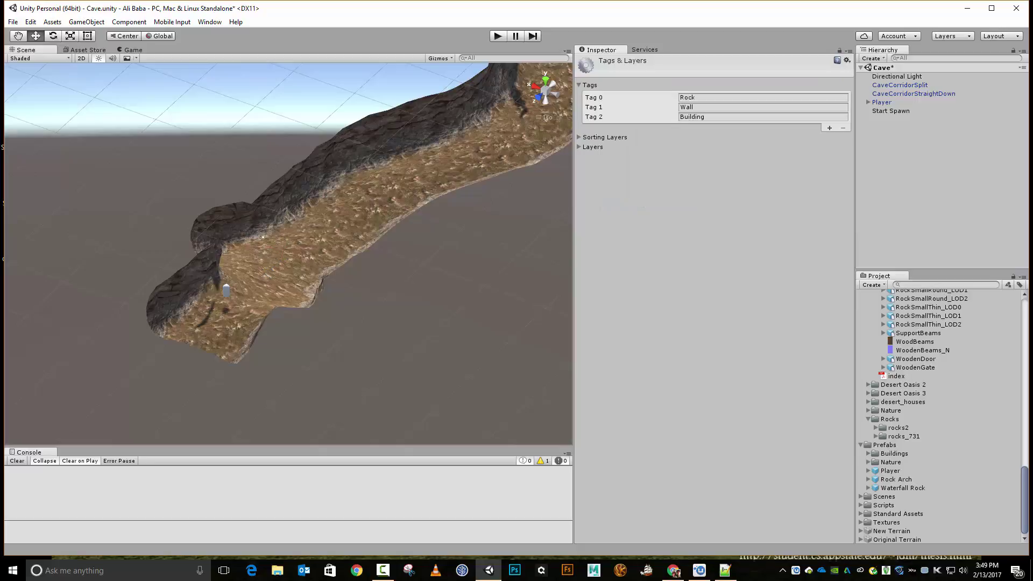
{"action": "left_click", "coordinate": [829, 129]}
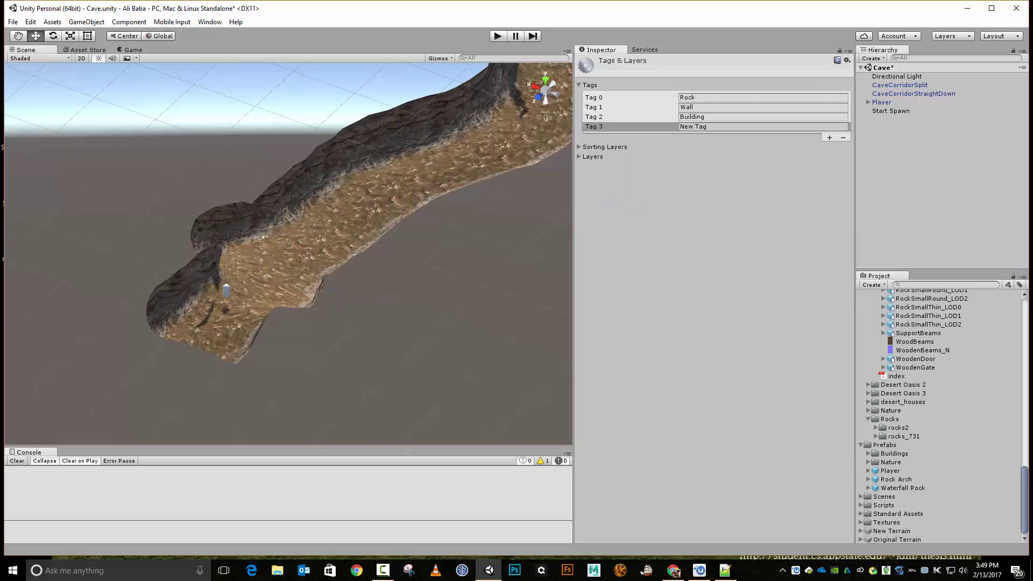
{"action": "left_click", "coordinate": [829, 127]}
{"action": "type", "text": "Start Spawn"}
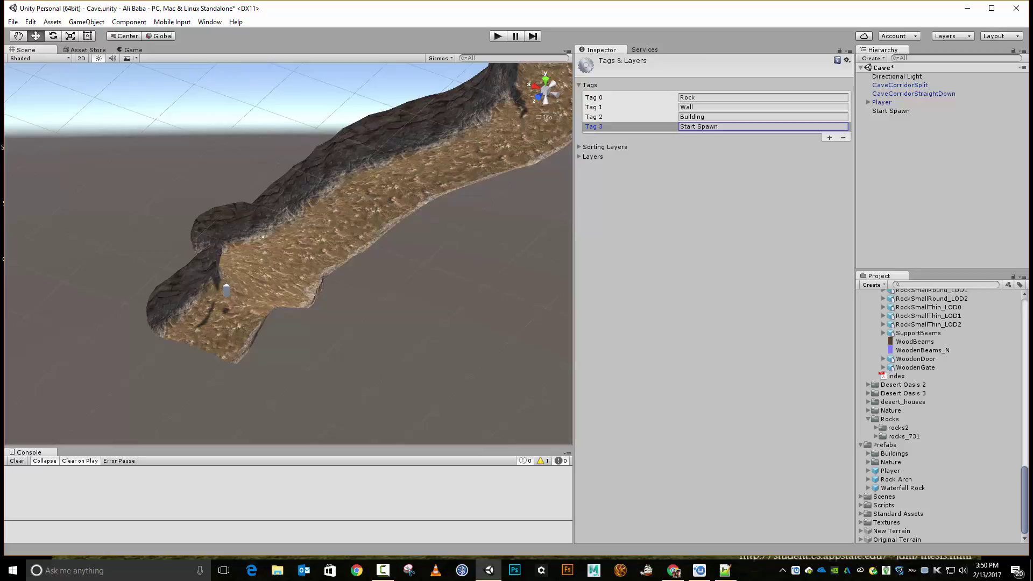
- Add two more tags to the project's tag list, named Return Spawn and Scene Manager
{"action": "left_click", "coordinate": [829, 137]}
{"action": "left_click", "coordinate": [693, 136]}
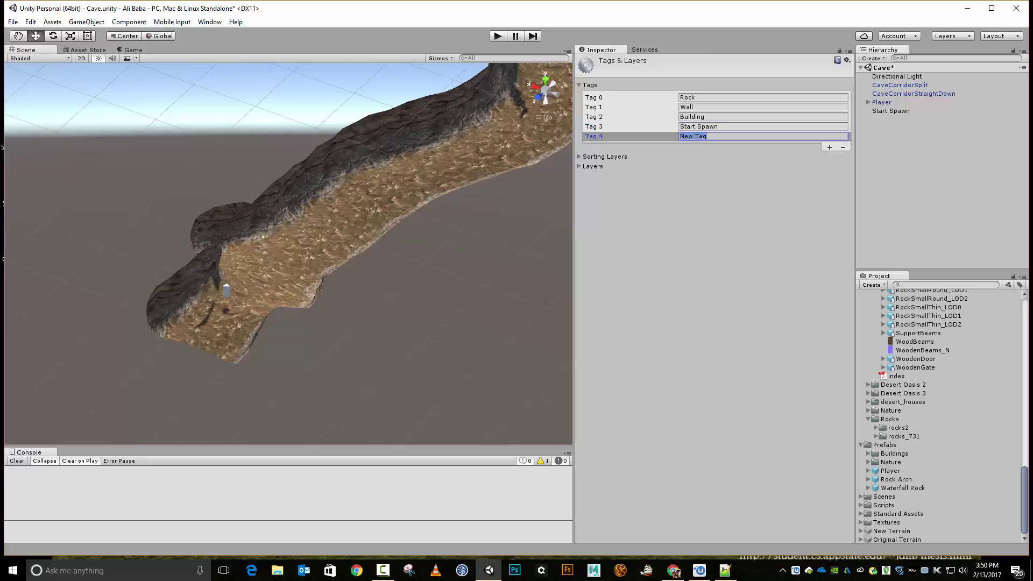
{"action": "type", "text": "Return Spawn"}
{"action": "left_click", "coordinate": [829, 147]}
{"action": "left_click", "coordinate": [629, 145]}
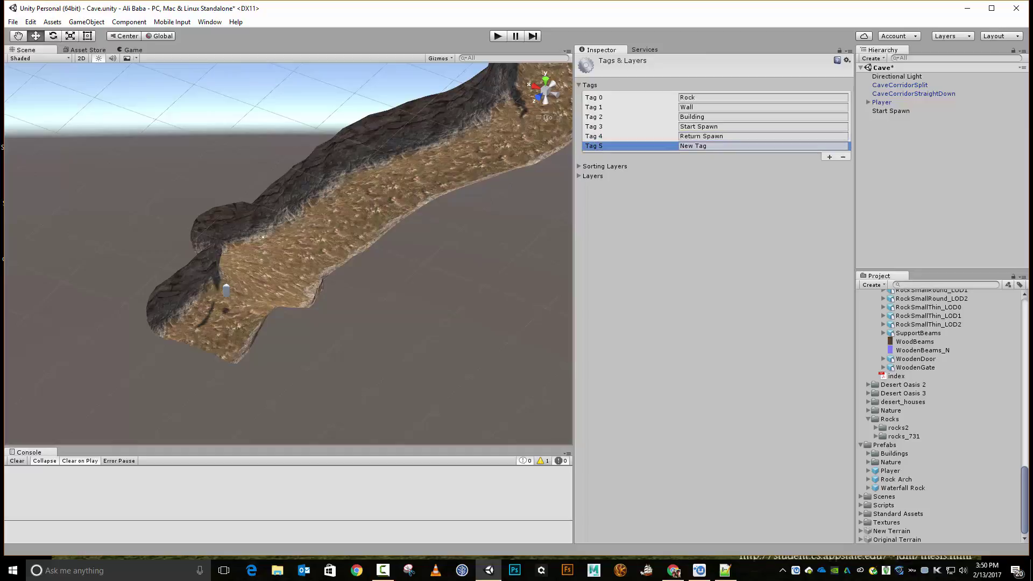
{"action": "left_click", "coordinate": [693, 146]}
{"action": "type", "text": "Sc"}
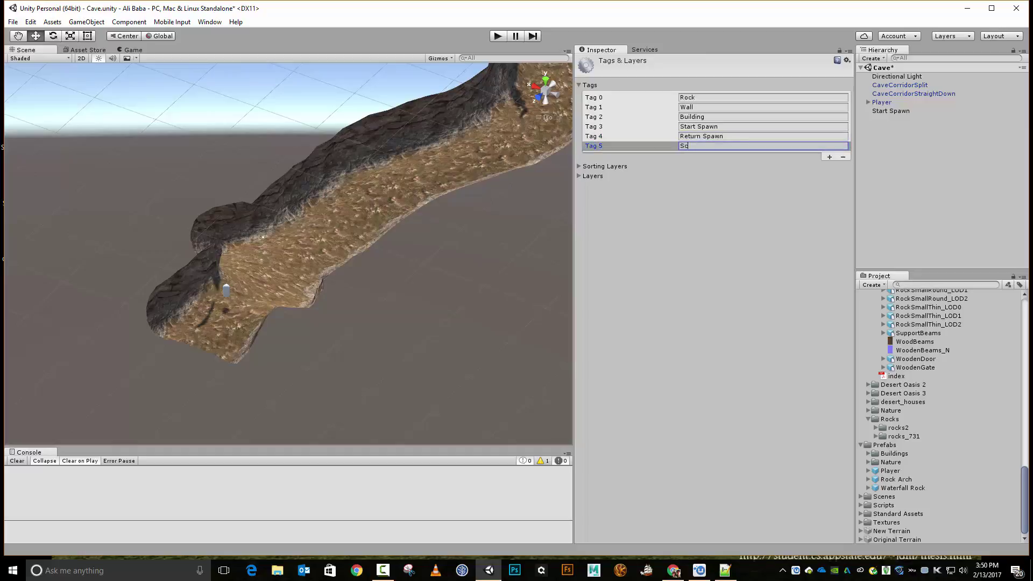
{"action": "type", "text": "ene Manager"}
- Assign the Start Spawn tag to the Start Spawn object
{"action": "left_click", "coordinate": [890, 111]}
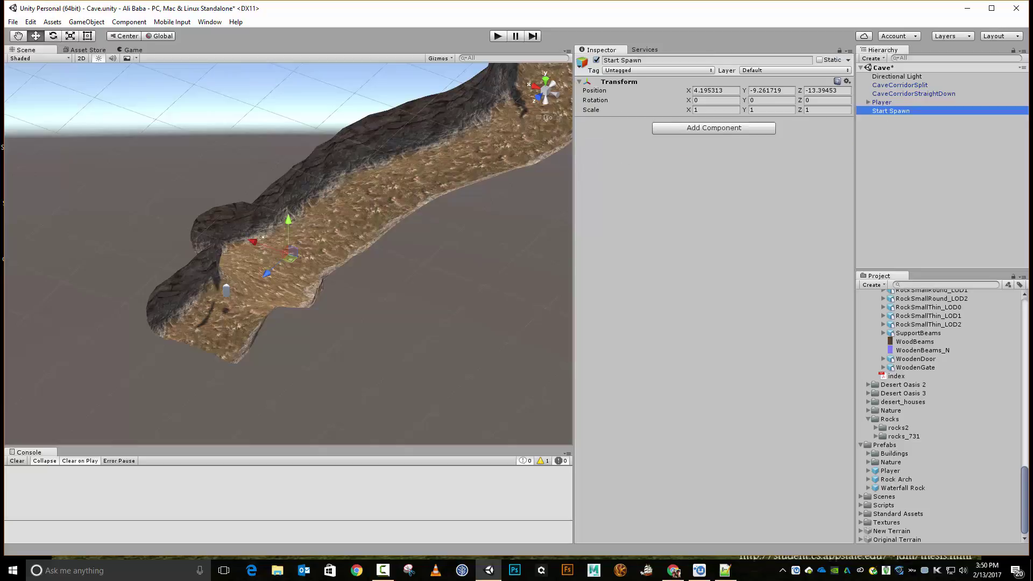
{"action": "left_click", "coordinate": [658, 70]}
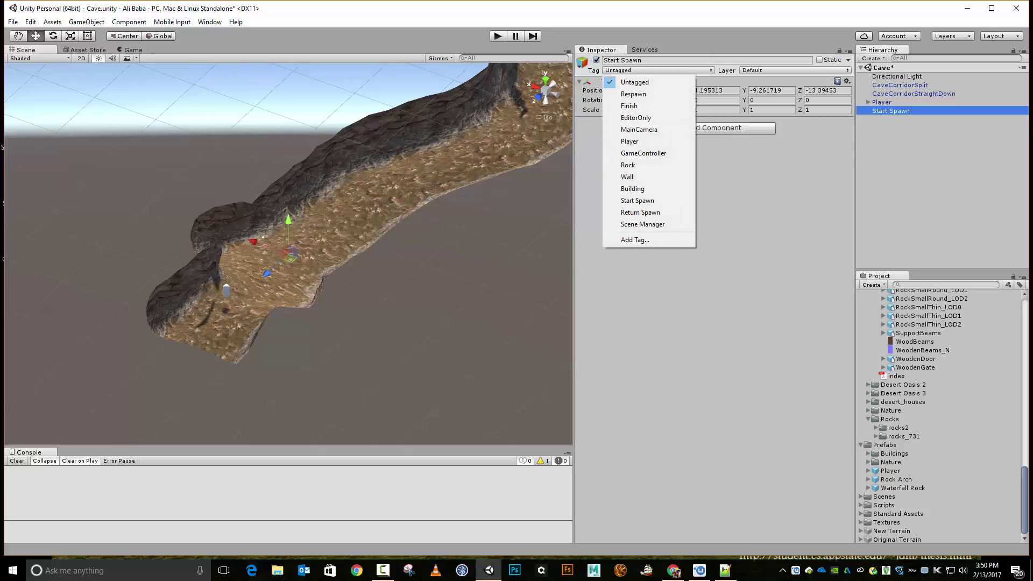
{"action": "left_click", "coordinate": [637, 200]}
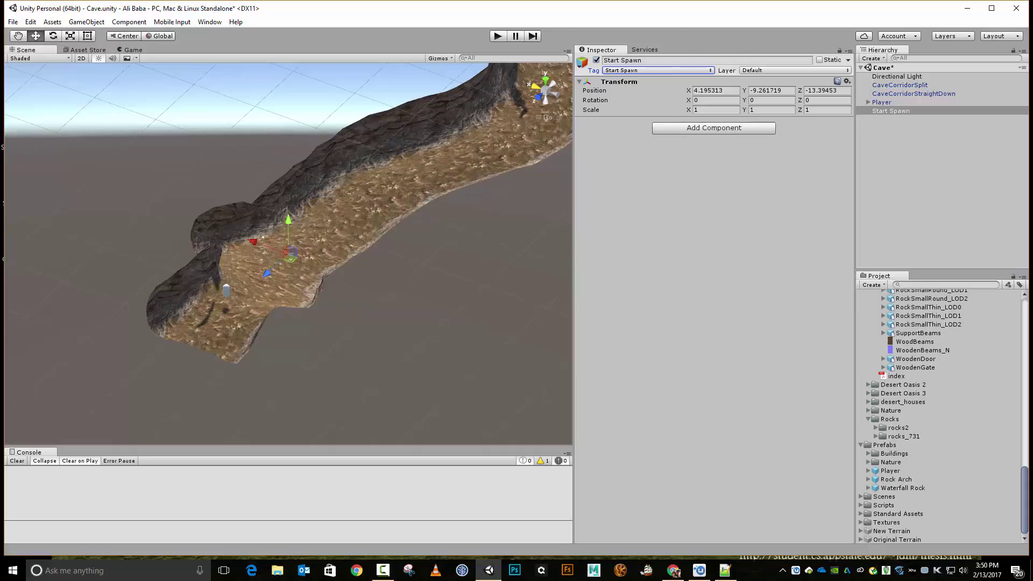
- Copy the Player's Transform component and paste its values onto the Start Spawn object's Transform
{"action": "left_click", "coordinate": [882, 103]}
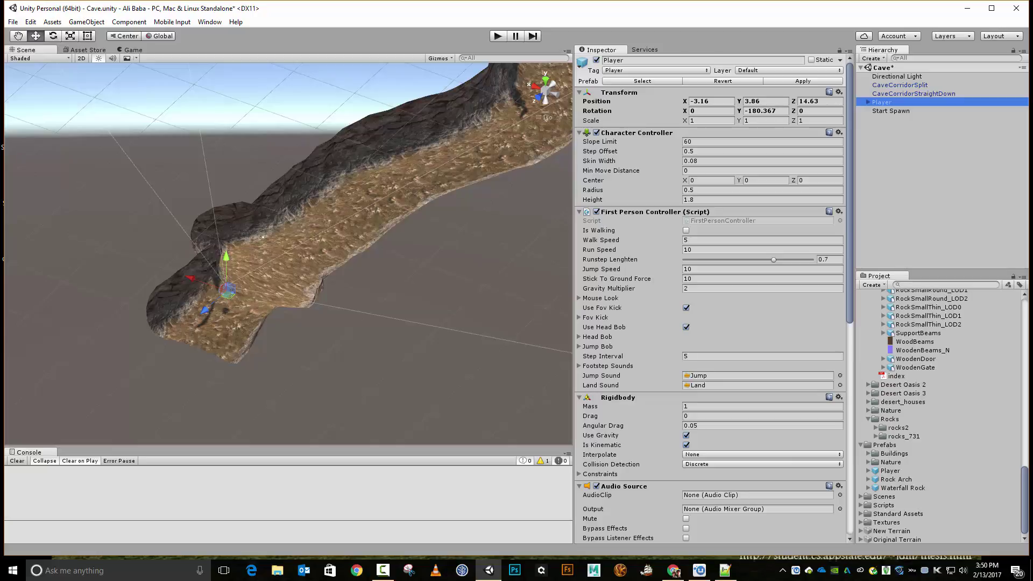
{"action": "left_click", "coordinate": [838, 92]}
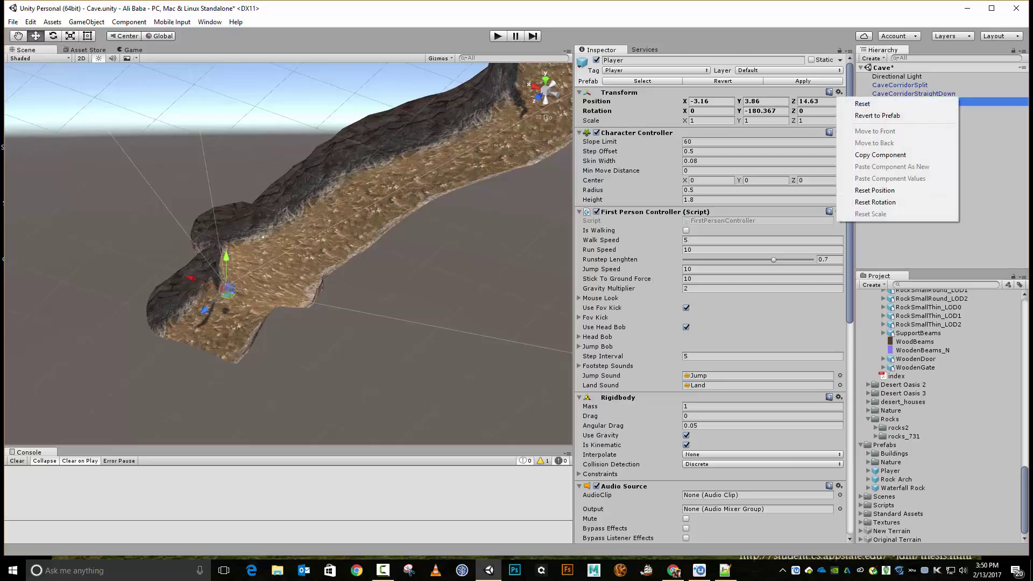
{"action": "left_click", "coordinate": [880, 155]}
{"action": "left_click", "coordinate": [891, 111]}
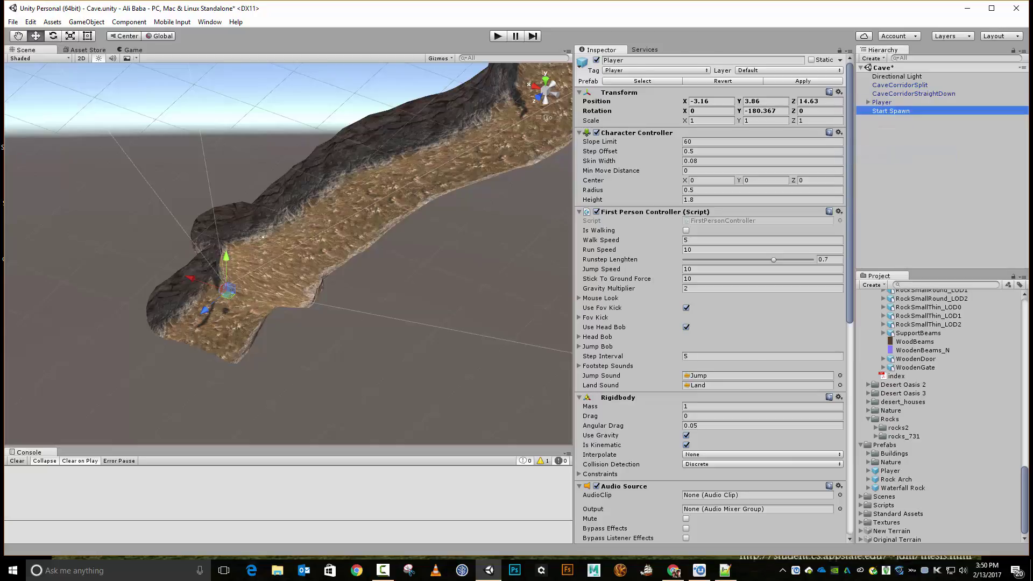
{"action": "left_click", "coordinate": [846, 81]}
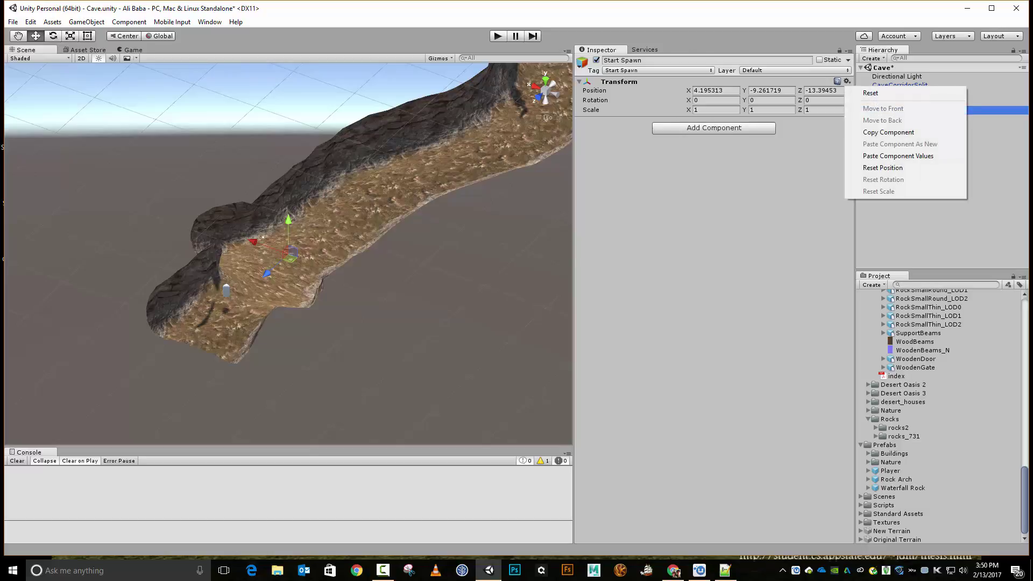
{"action": "left_click", "coordinate": [898, 156]}
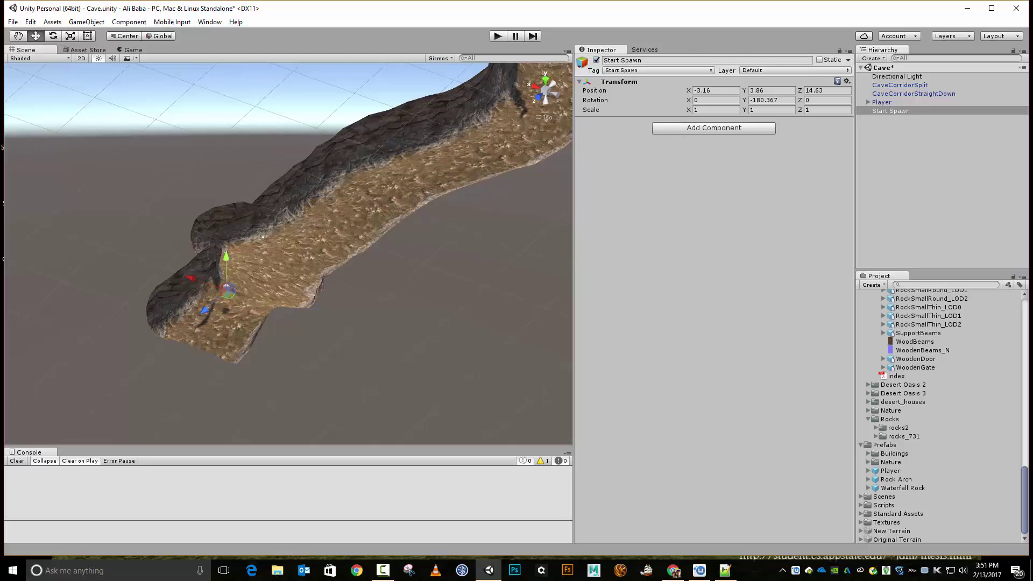
- Add a cube and move it behind the Player at the cave's near end, to about X -4.32, Y 2.33, Z 24.03
{"action": "left_click", "coordinate": [86, 22]}
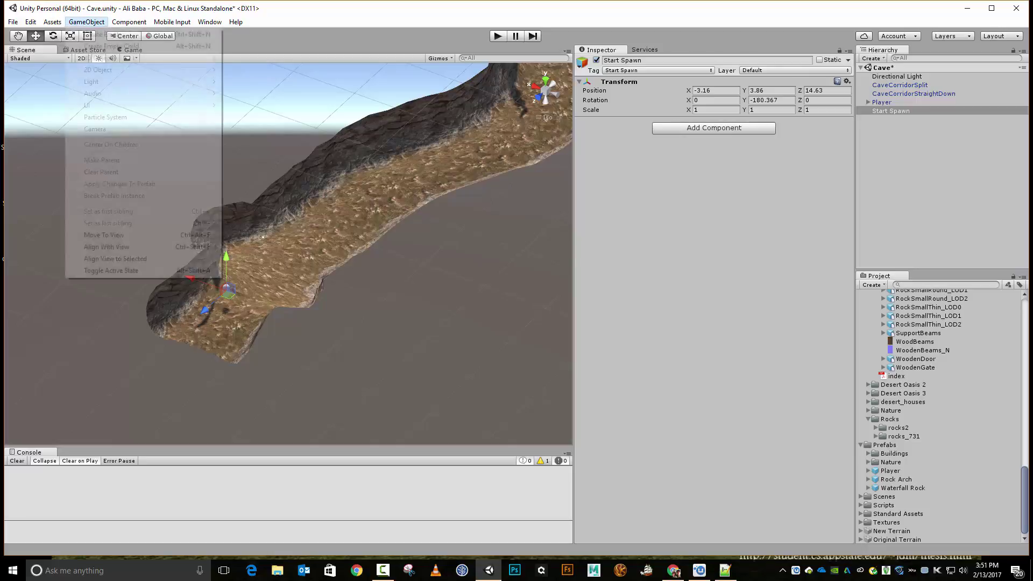
{"action": "mouse_move", "coordinate": [161, 58]}
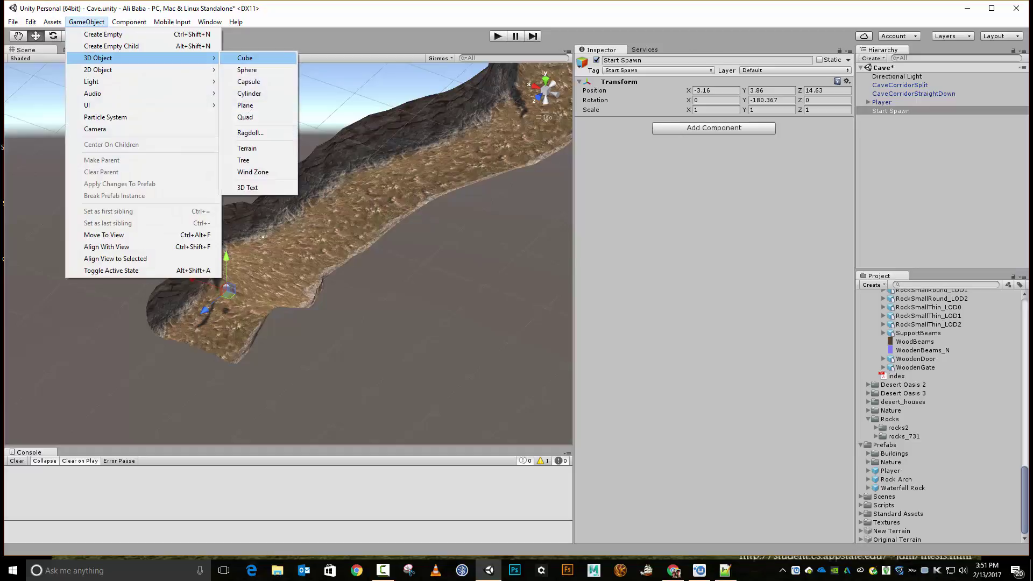
{"action": "left_click", "coordinate": [240, 58]}
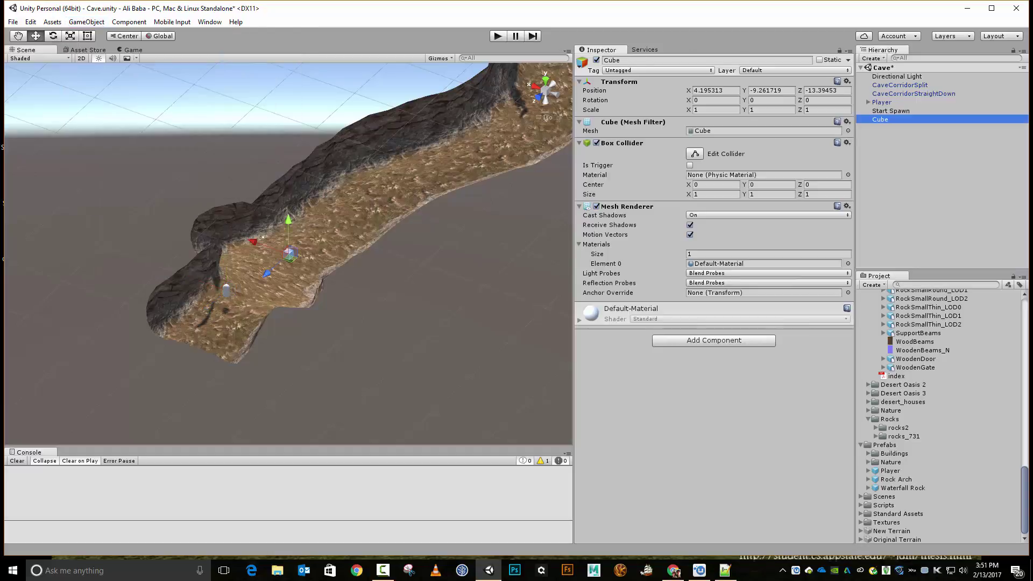
{"action": "left_click_drag", "start_coordinate": [267, 273], "coordinate": [162, 370]}
{"action": "mouse_move", "coordinate": [184, 316]}
{"action": "left_mouse_down"}
{"action": "mouse_move", "coordinate": [185, 267]}
{"action": "mouse_move", "coordinate": [162, 294]}
{"action": "mouse_move", "coordinate": [200, 306]}
{"action": "mouse_move", "coordinate": [181, 371]}
{"action": "mouse_move", "coordinate": [200, 260]}
{"action": "mouse_move", "coordinate": [197, 322]}
{"action": "left_mouse_up"}
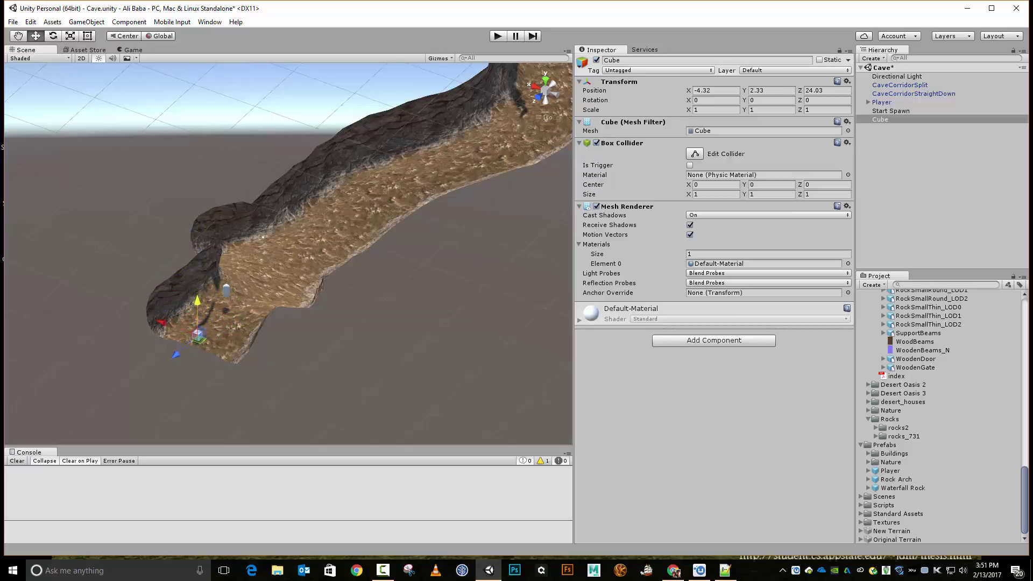
- Scale the cube to cover the cave's open end, to about X 18.41, Y 22.25, Z 14.95
{"action": "key", "text": "r"}
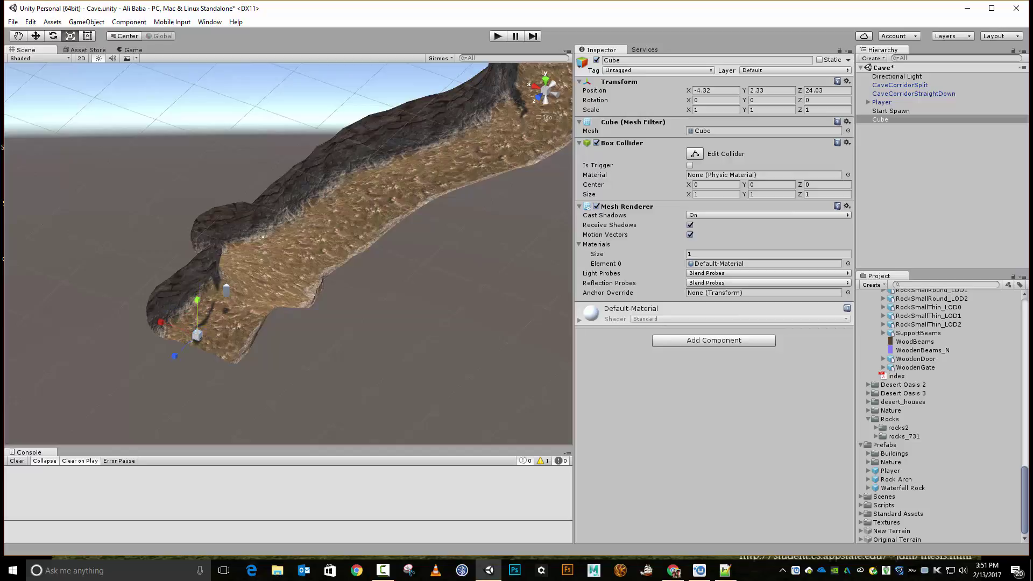
{"action": "left_click_drag", "start_coordinate": [50, 282], "coordinate": [6, 266]}
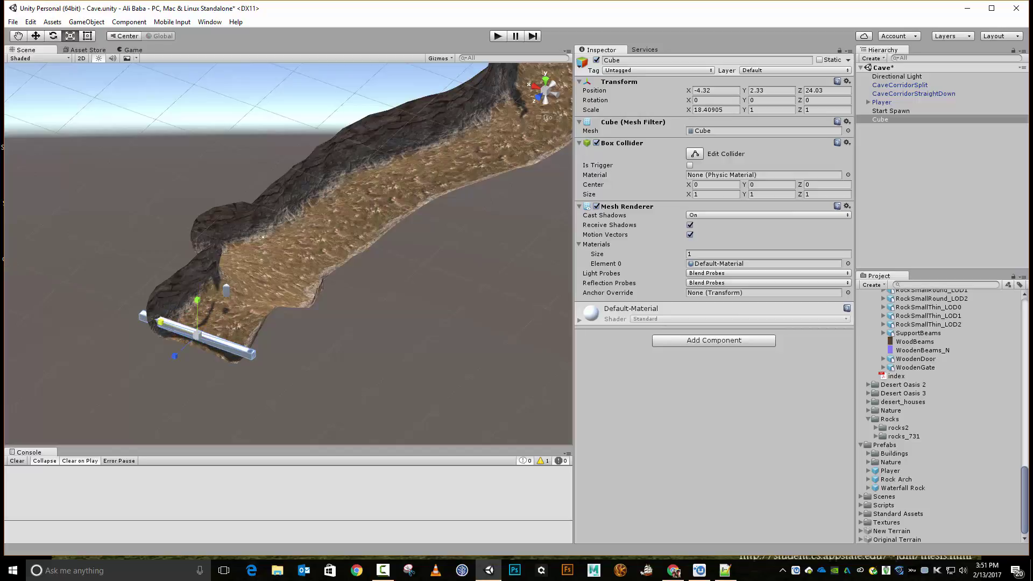
{"action": "left_click_drag", "start_coordinate": [197, 300], "coordinate": [197, 151]}
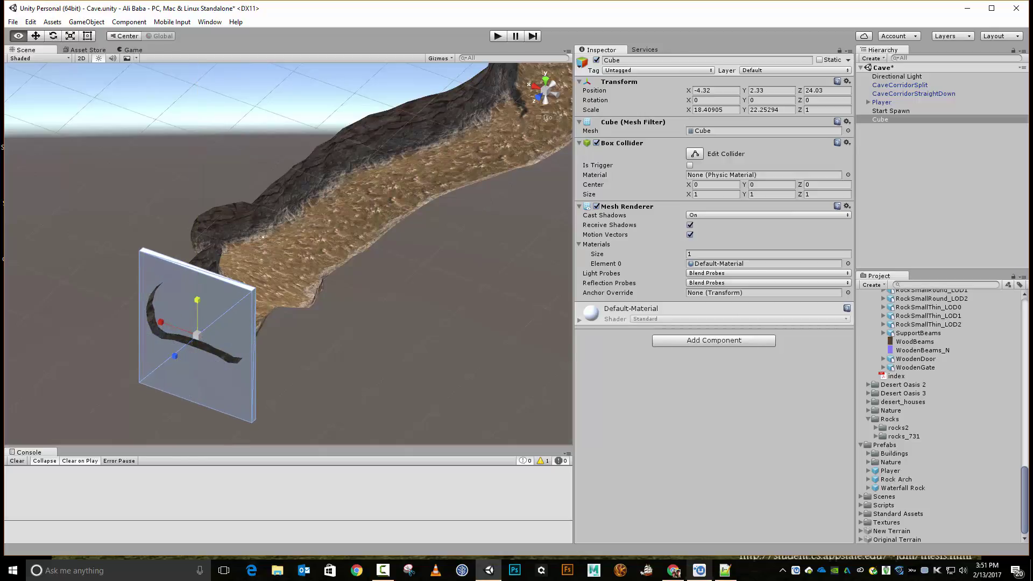
{"action": "left_click_drag", "start_coordinate": [263, 238], "coordinate": [189, 183], "text": "alt"}
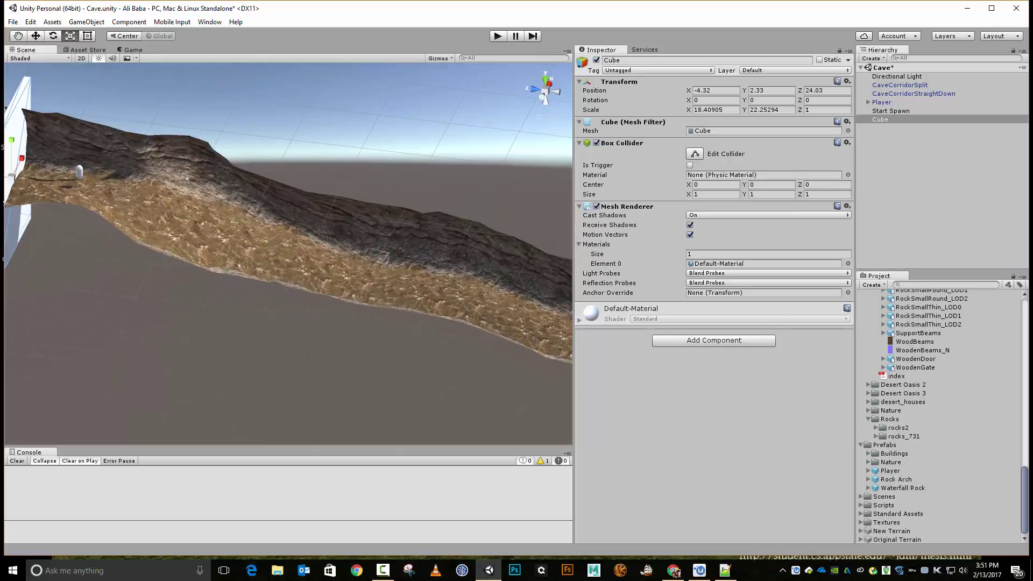
{"action": "middle_click_drag", "start_coordinate": [190, 182], "coordinate": [501, 312]}
{"action": "left_click_drag", "start_coordinate": [284, 307], "coordinate": [4, 274]}
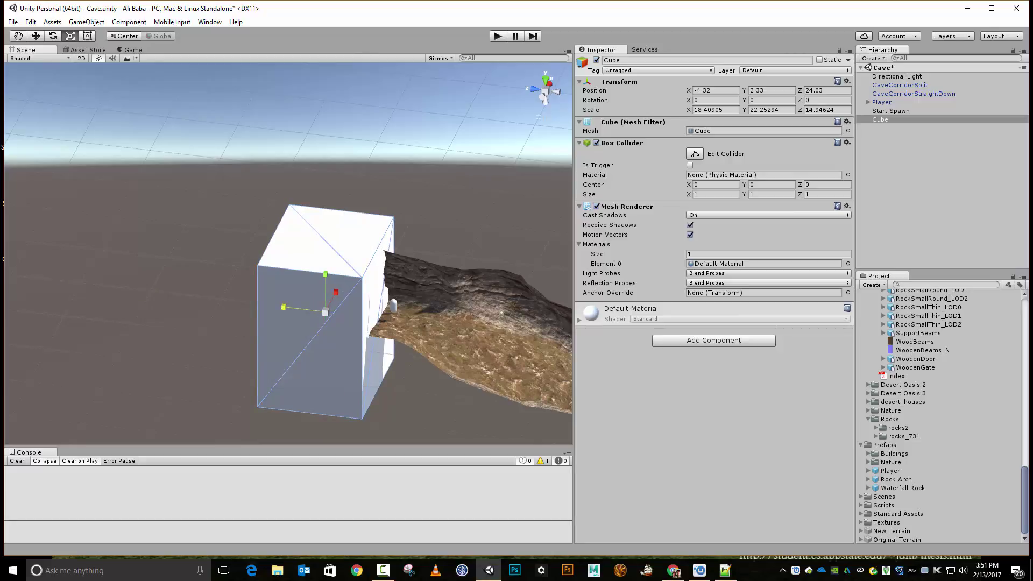
- Make the cube an invisible trigger by enabling Is Trigger and disabling its Mesh Renderer, and rename it Cave Exit
{"action": "left_click", "coordinate": [689, 165]}
{"action": "left_click", "coordinate": [596, 206]}
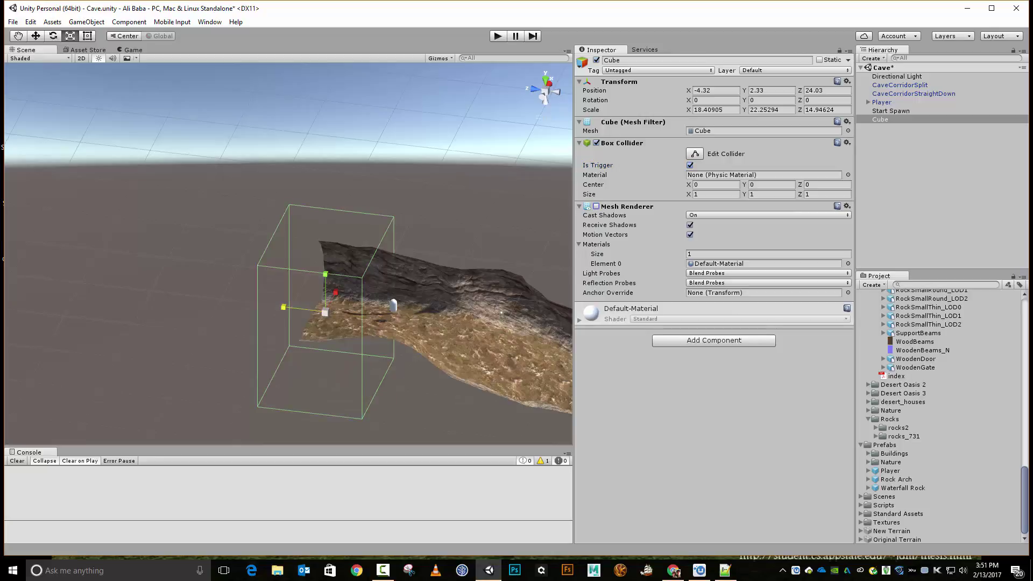
{"action": "left_click", "coordinate": [612, 60]}
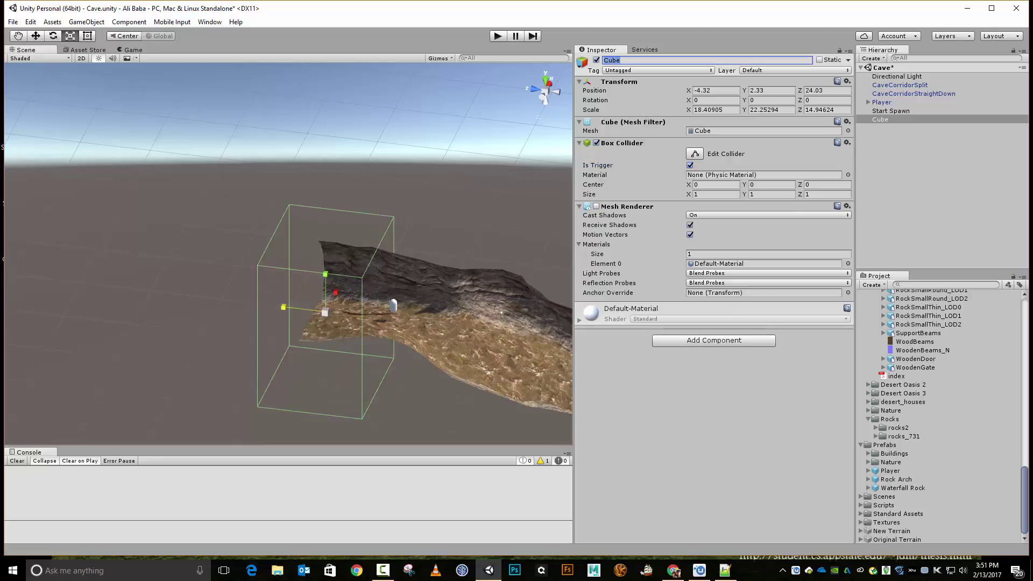
{"action": "type", "text": "Cave Exit"}
{"action": "key", "text": "Return"}
{"action": "key", "text": "Escape"}
- Attach the SceneLoader script to Cave Exit and set its Scene To Load to Town
{"action": "left_click", "coordinate": [860, 505]}
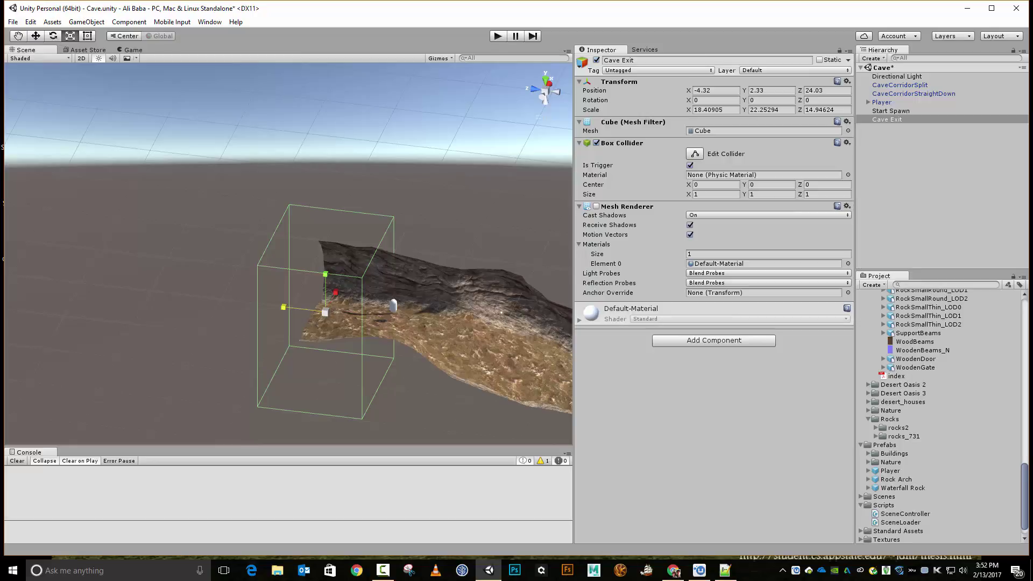
{"action": "scroll", "coordinate": [941, 416], "scroll_direction": "down", "scroll_amount": 1}
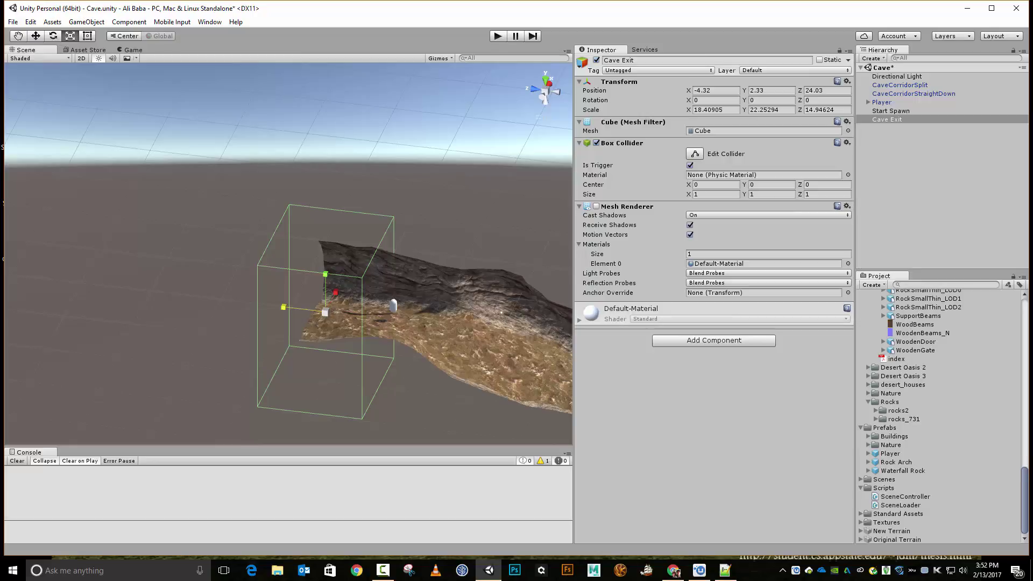
{"action": "left_click_drag", "start_coordinate": [900, 505], "coordinate": [796, 366]}
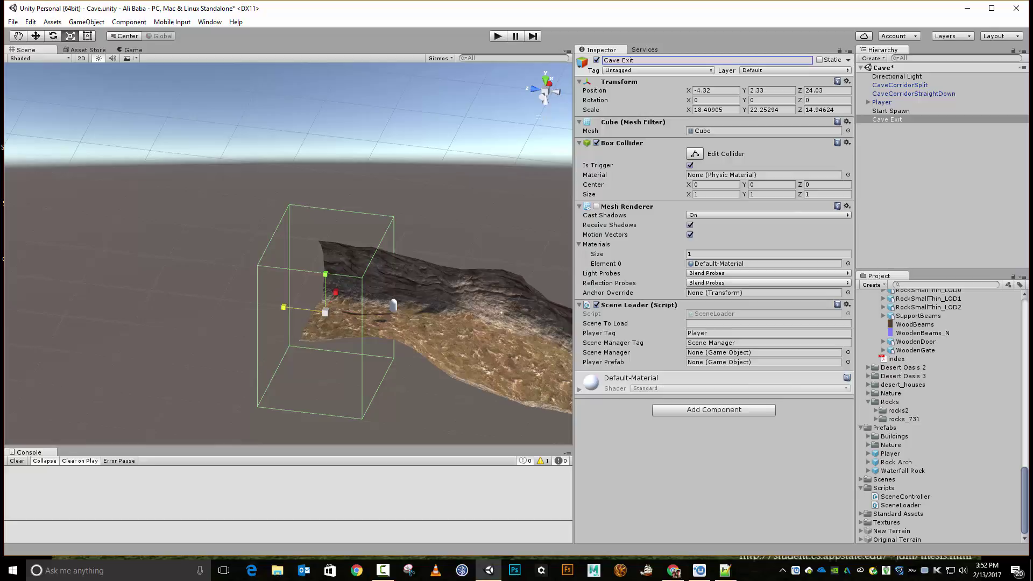
{"action": "left_click", "coordinate": [861, 479]}
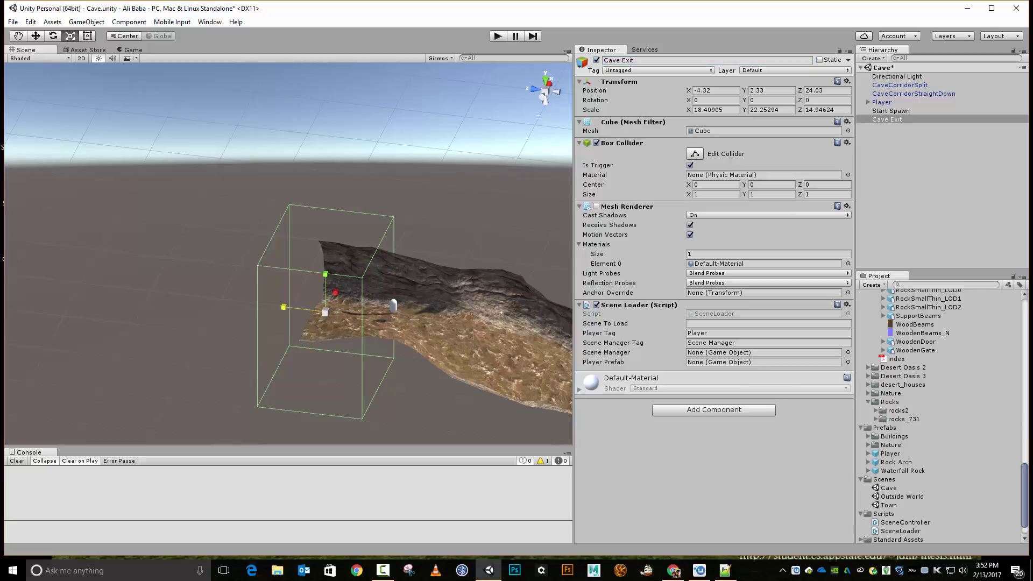
{"action": "left_click", "coordinate": [700, 323]}
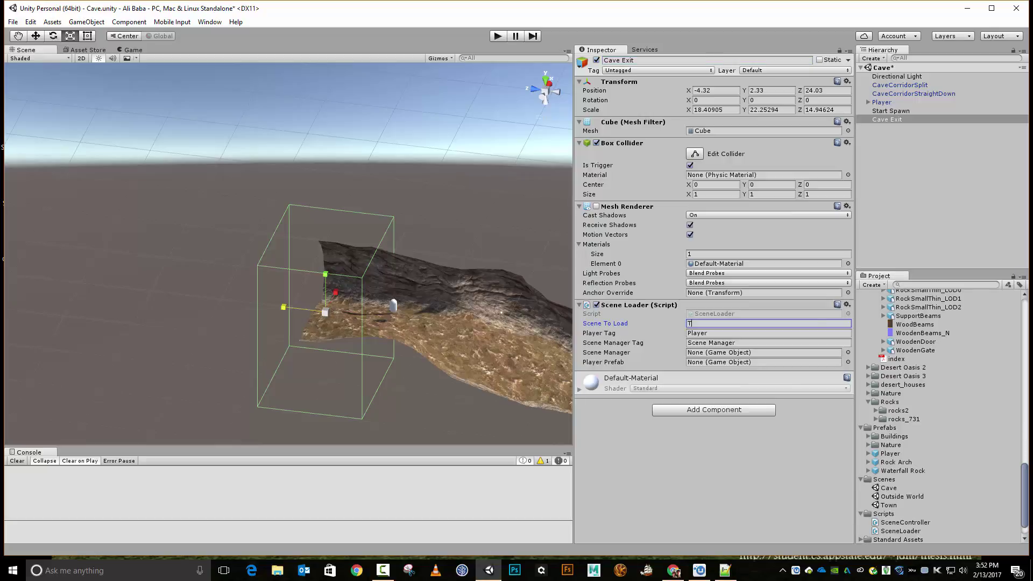
{"action": "type", "text": "Town"}
- Assign the Player prefab from the Prefabs folder as the Player Prefab of Cave Exit's Scene Loader
{"action": "left_click", "coordinate": [882, 102]}
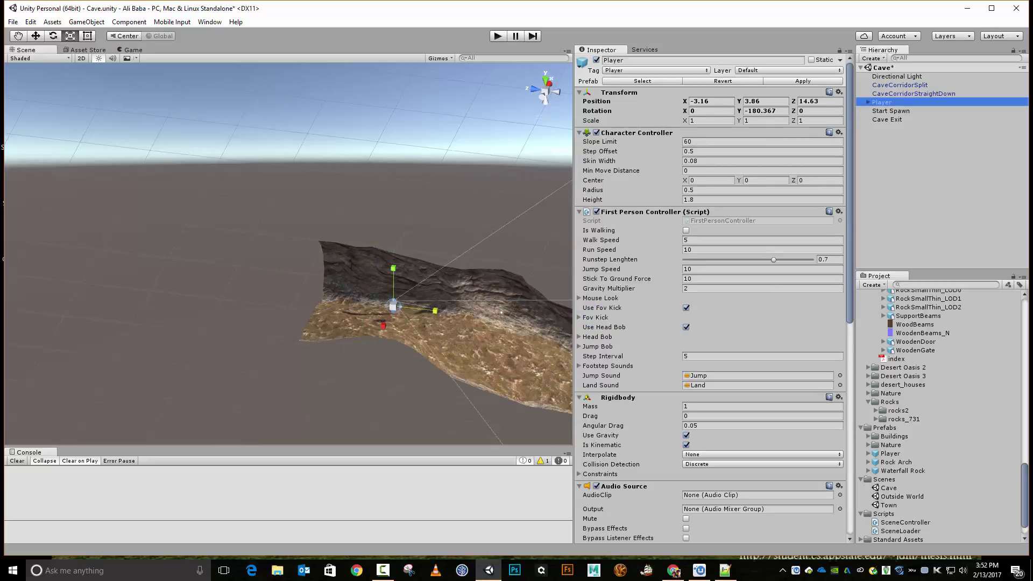
{"action": "left_click", "coordinate": [887, 119]}
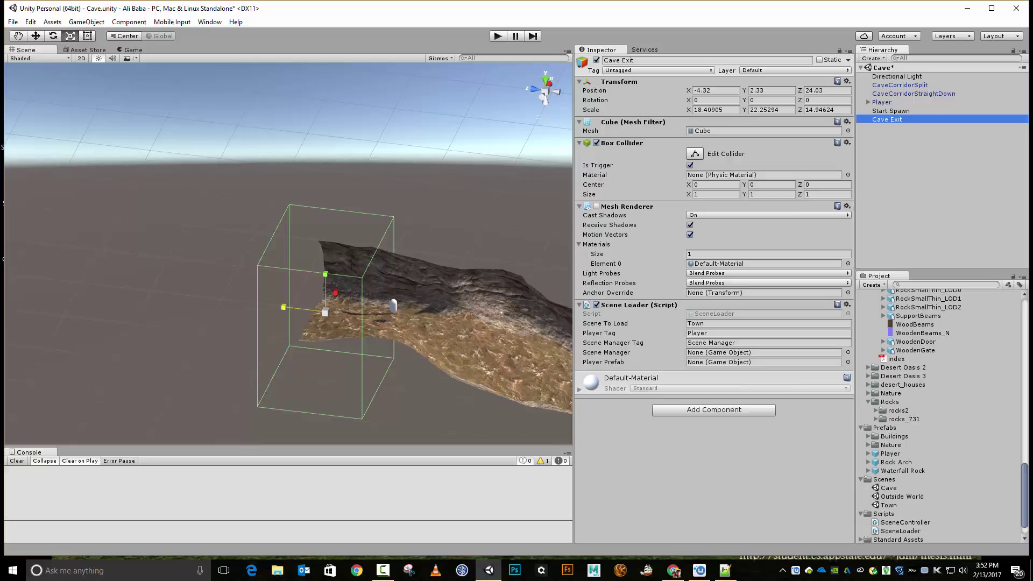
{"action": "left_click_drag", "start_coordinate": [890, 454], "coordinate": [764, 363]}
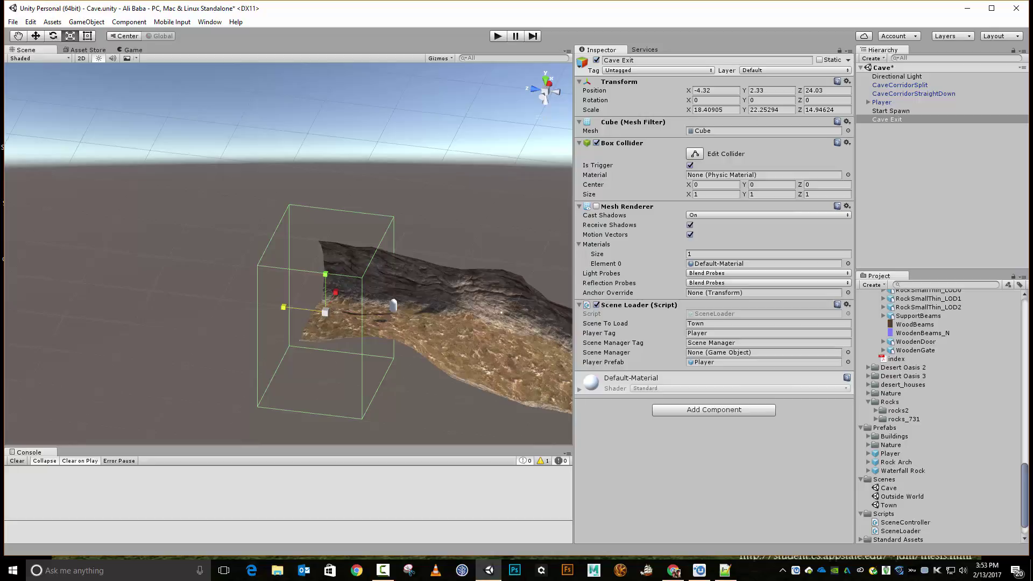
- Create an empty object named Scene Mananger and assign it the Scene Manager tag
{"action": "left_click", "coordinate": [87, 22]}
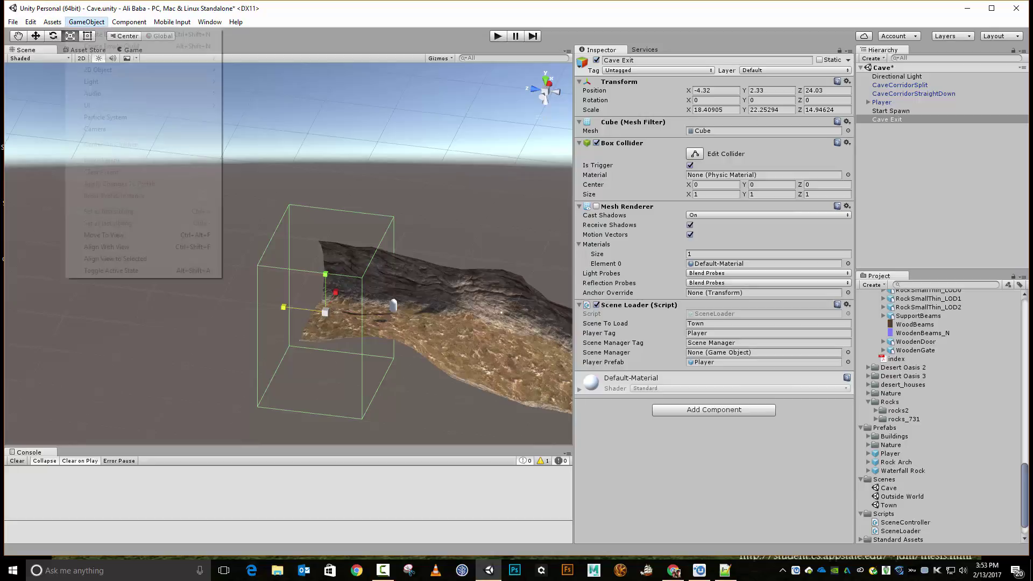
{"action": "left_click", "coordinate": [97, 34]}
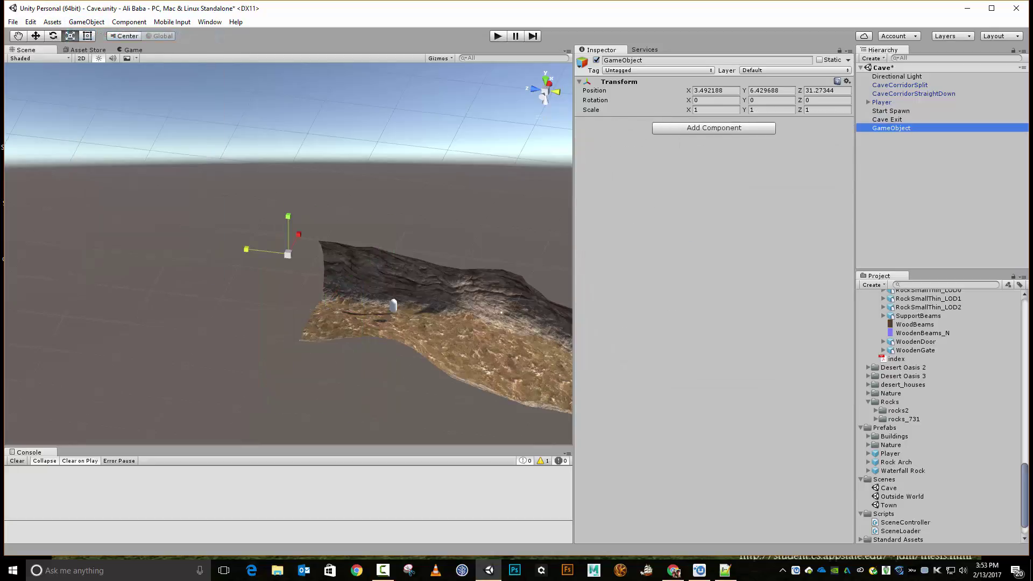
{"action": "left_click", "coordinate": [622, 60]}
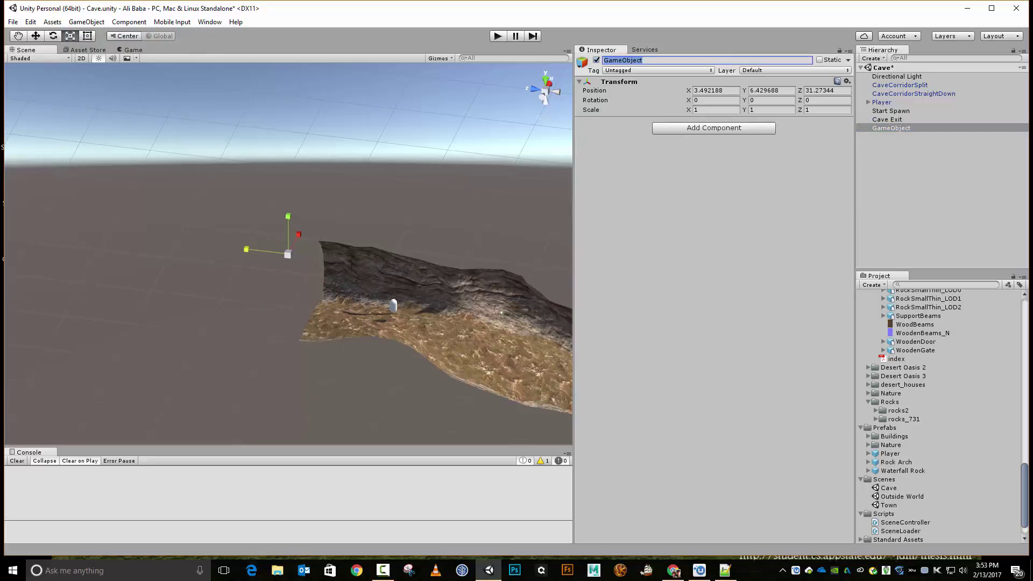
{"action": "type", "text": "Scene Mananger"}
{"action": "key", "text": "Return"}
{"action": "left_click", "coordinate": [657, 70]}
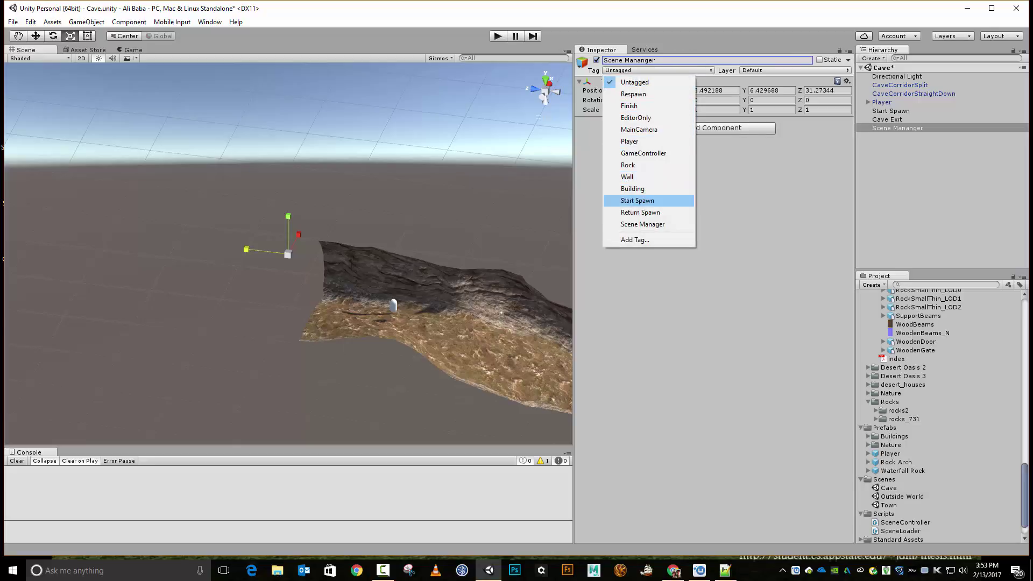
{"action": "left_click", "coordinate": [643, 223]}
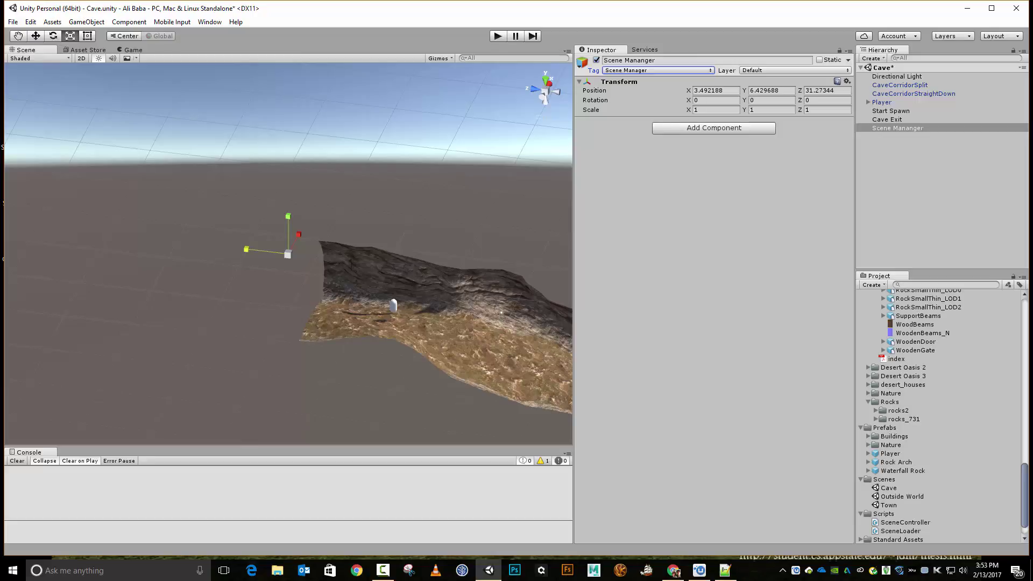
- Attach the SceneController script to the Scene Mananger object and store the object as a prefab in the Prefabs folder
{"action": "left_click_drag", "start_coordinate": [905, 522], "coordinate": [713, 177]}
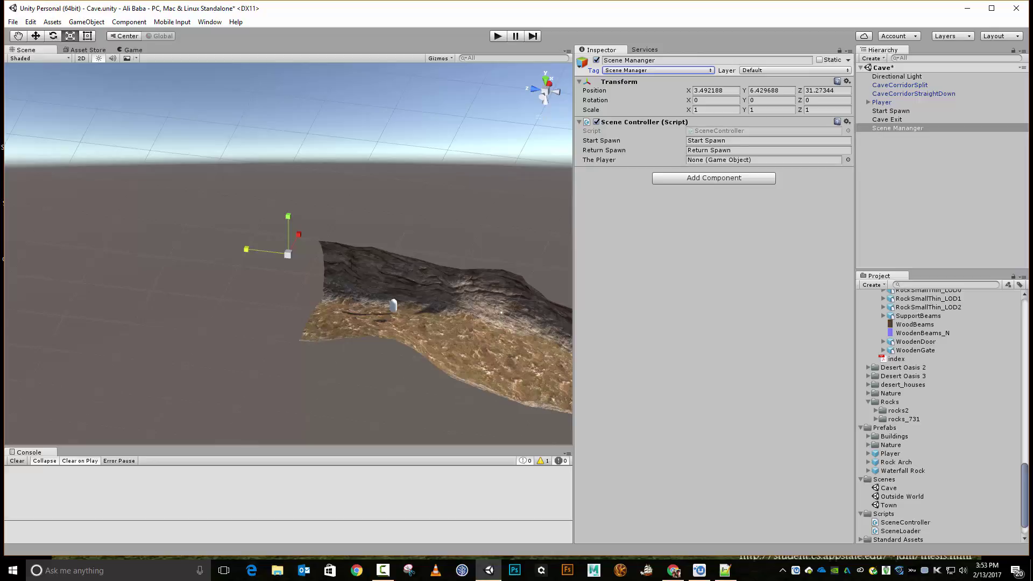
{"action": "mouse_move", "coordinate": [598, 160]}
{"action": "left_click", "coordinate": [898, 128]}
{"action": "left_click_drag", "start_coordinate": [898, 129], "coordinate": [888, 436]}
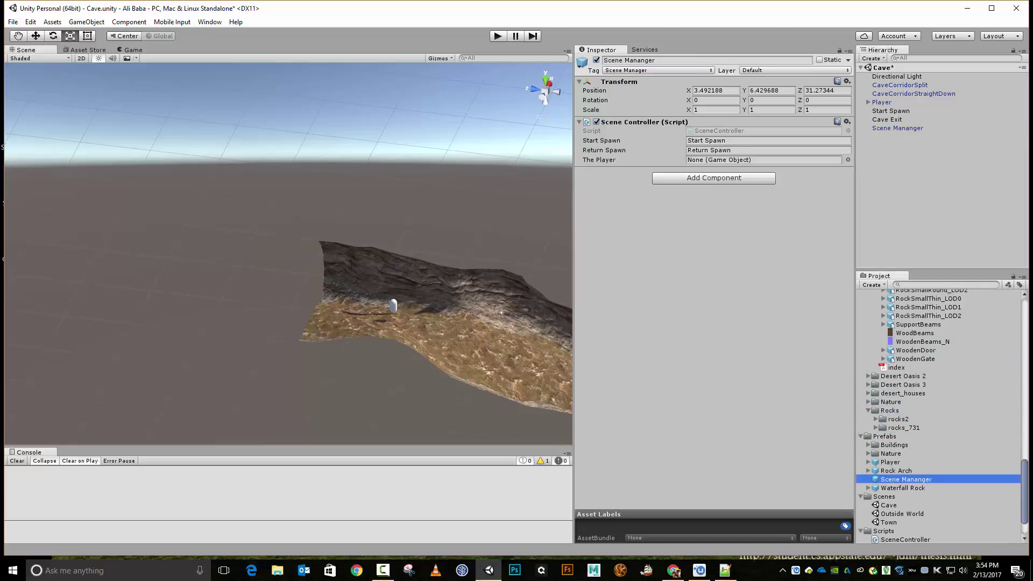
- Delete the Scene Mananger object from the Cave scene and assign its prefab as the Scene Manager of Cave Exit's Scene Loader
{"action": "left_click", "coordinate": [898, 128]}
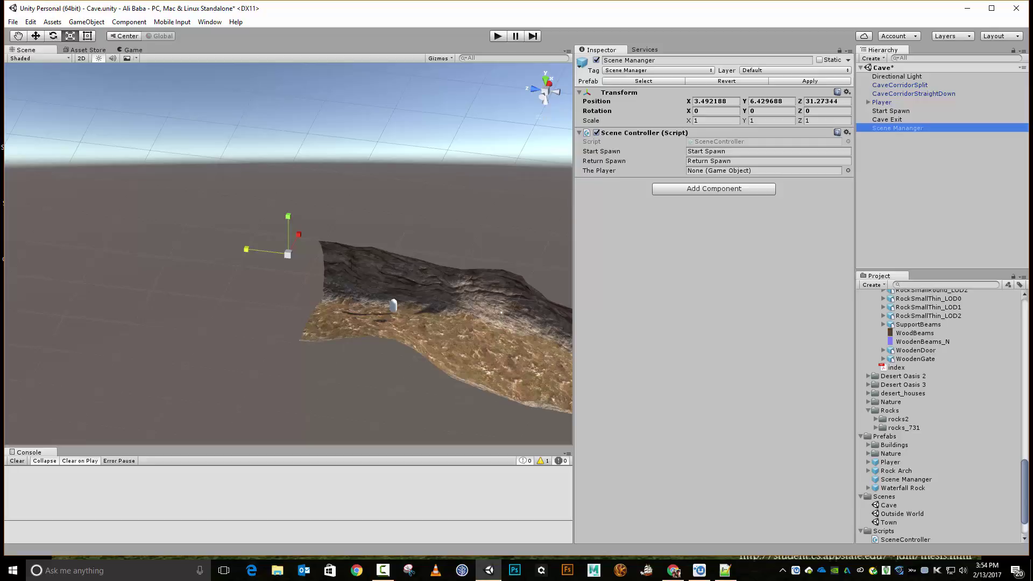
{"action": "key", "text": "F2"}
{"action": "key", "text": "Escape"}
{"action": "key", "text": "Delete"}
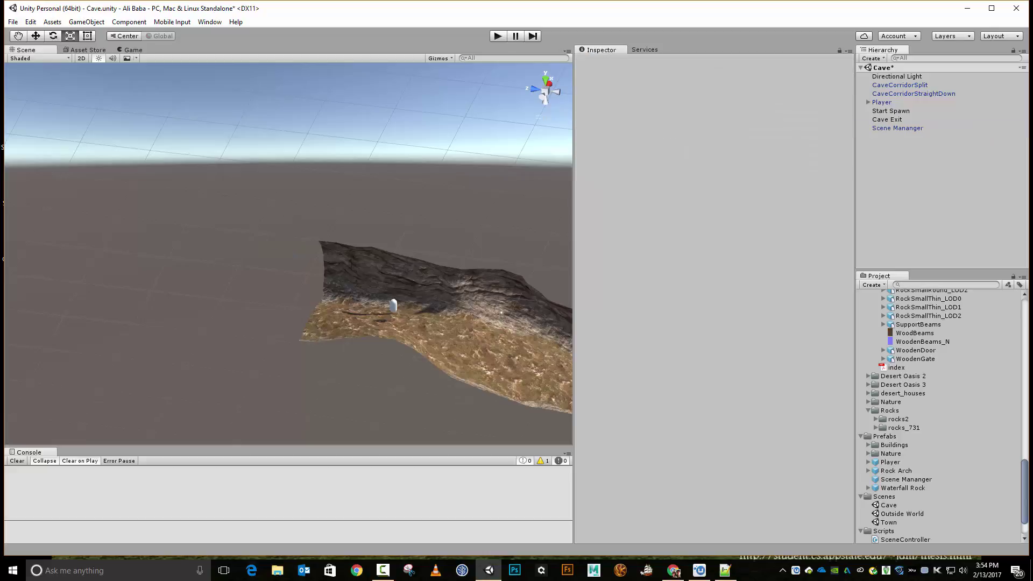
{"action": "left_click", "coordinate": [887, 119]}
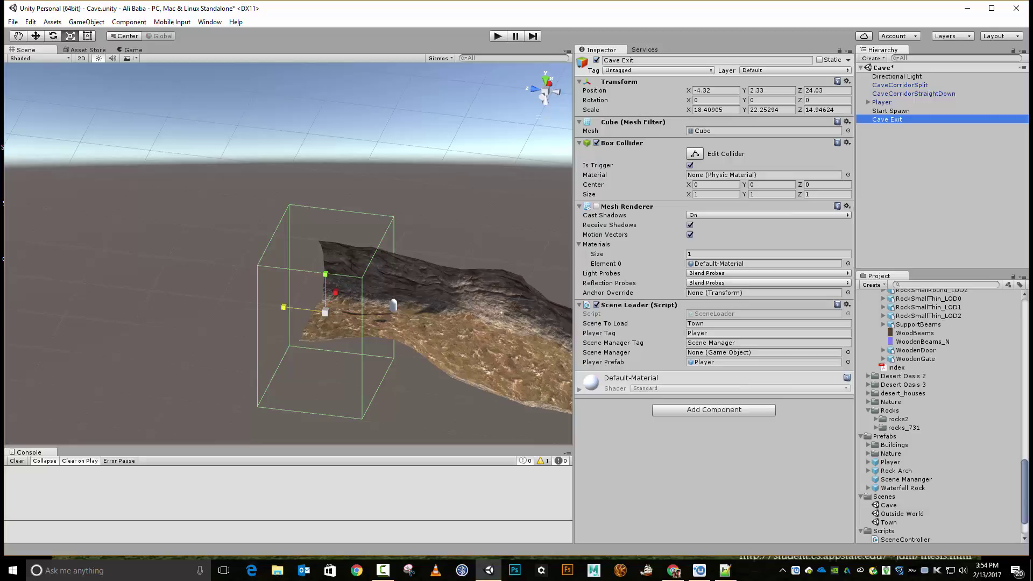
{"action": "left_click_drag", "start_coordinate": [905, 480], "coordinate": [763, 352]}
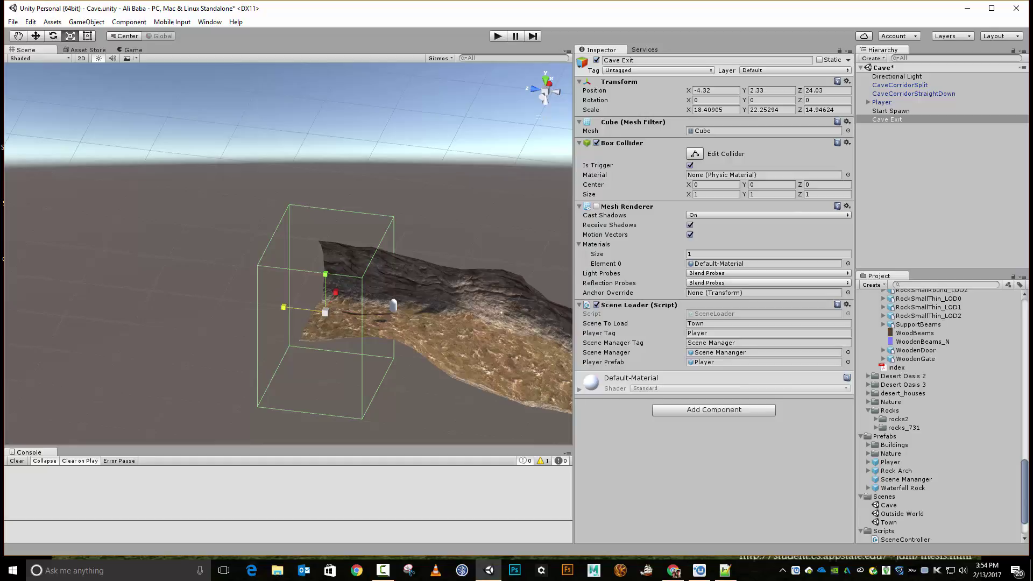
- Add the Cave and Town scenes to the build's scene list and save the Cave scene
{"action": "left_click", "coordinate": [13, 21]}
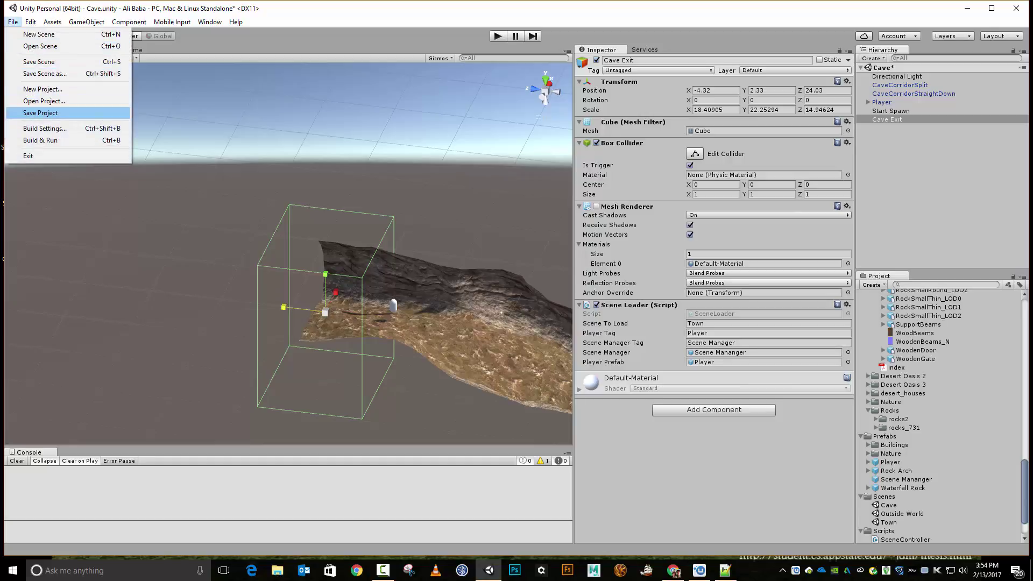
{"action": "left_click", "coordinate": [44, 129]}
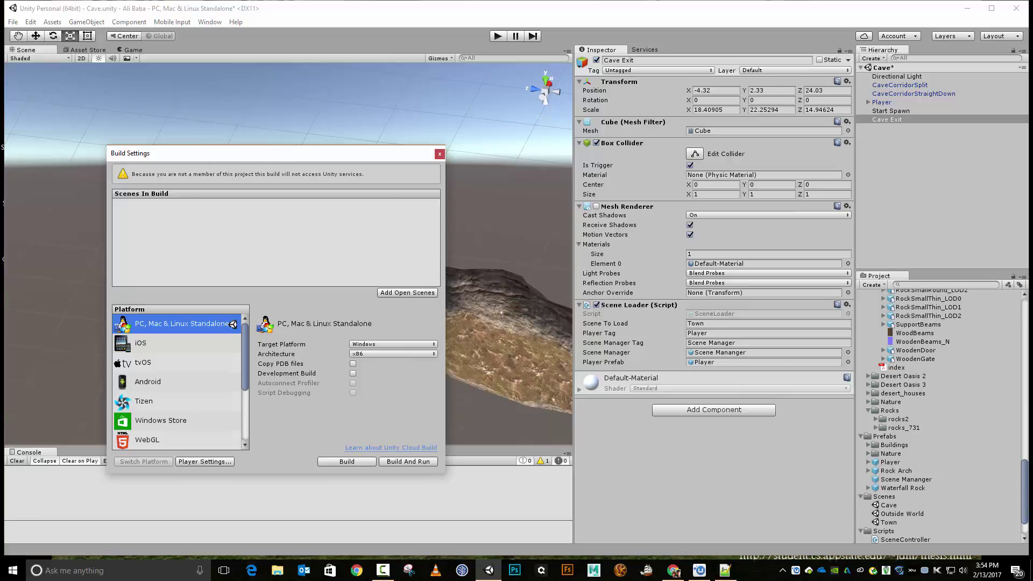
{"action": "left_click_drag", "start_coordinate": [889, 505], "coordinate": [269, 215]}
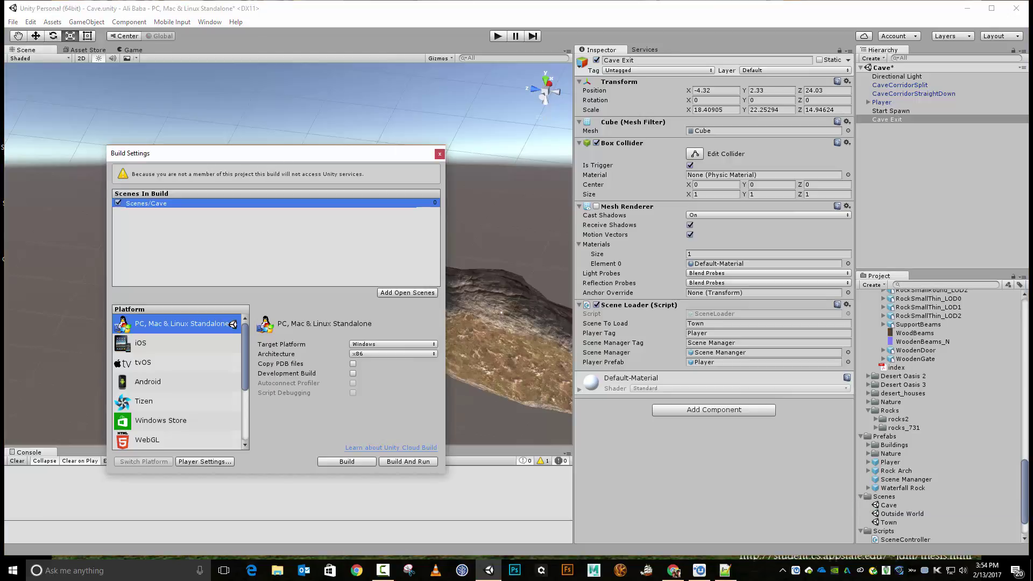
{"action": "left_click_drag", "start_coordinate": [888, 522], "coordinate": [270, 213]}
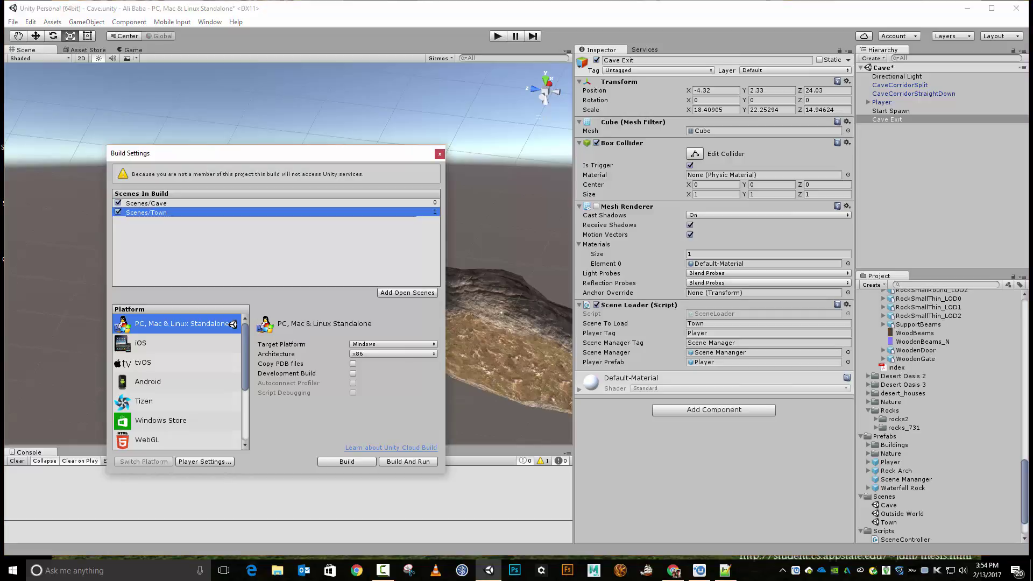
{"action": "left_click", "coordinate": [439, 154]}
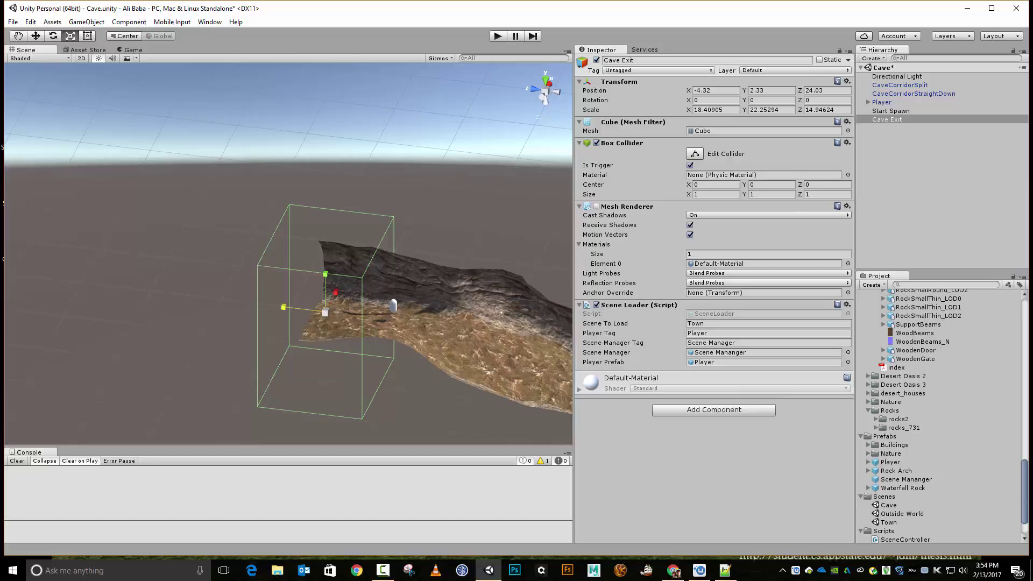
{"action": "key", "text": "ctrl+s"}
- Deactivate the Player object in the Cave scene and save the scene
{"action": "left_click", "coordinate": [882, 102]}
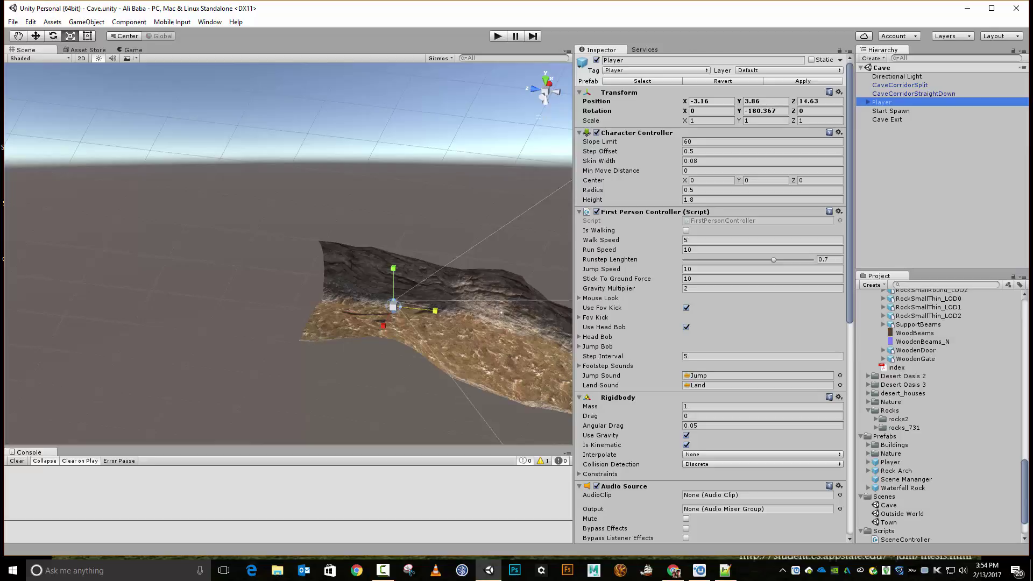
{"action": "left_click", "coordinate": [596, 60]}
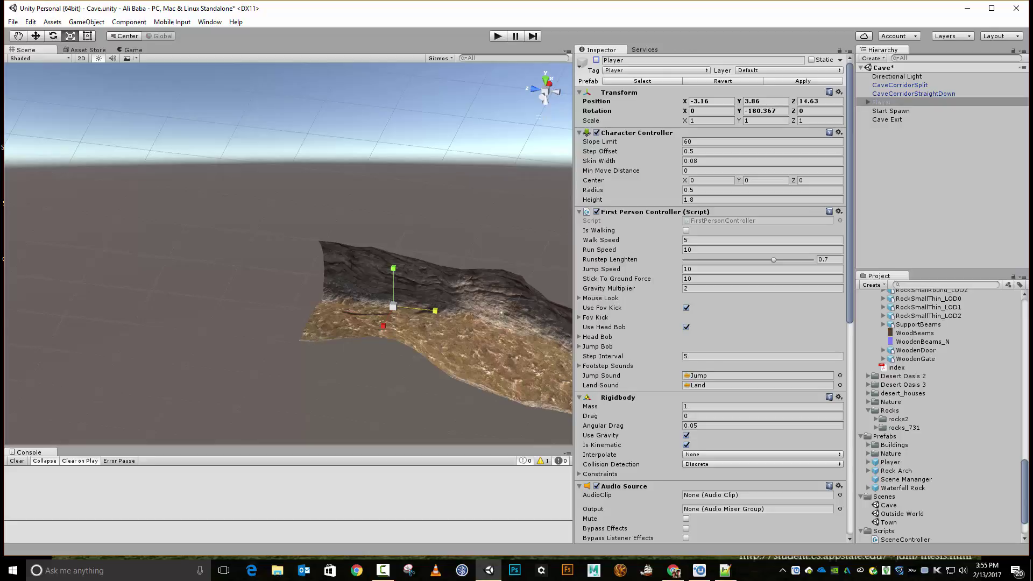
{"action": "key", "text": "ctrl+s"}
- Open the Town scene from the Scenes folder
{"action": "left_click", "coordinate": [888, 521]}
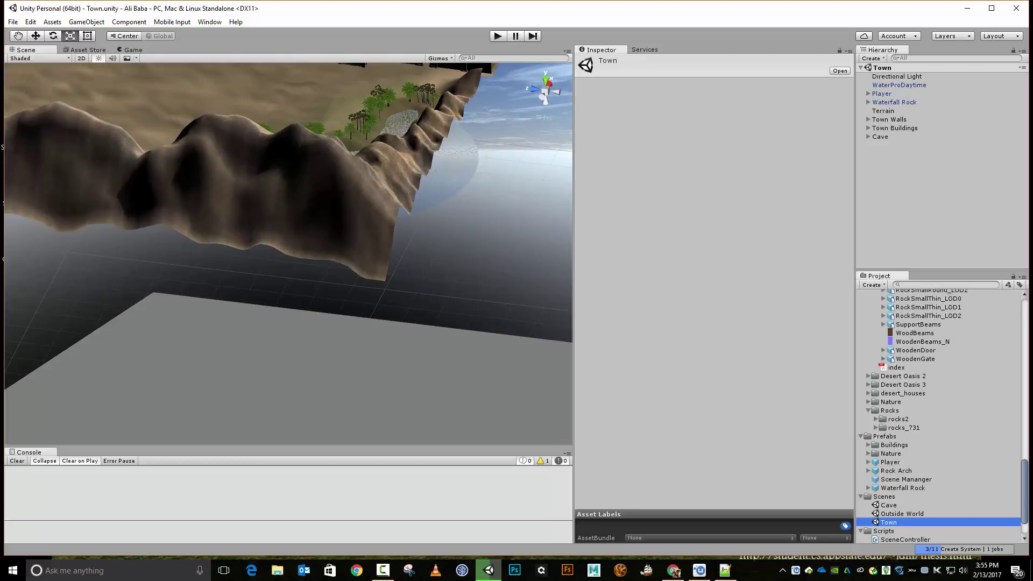
{"action": "scroll", "coordinate": [288, 254], "scroll_direction": "down", "scroll_amount": 10}
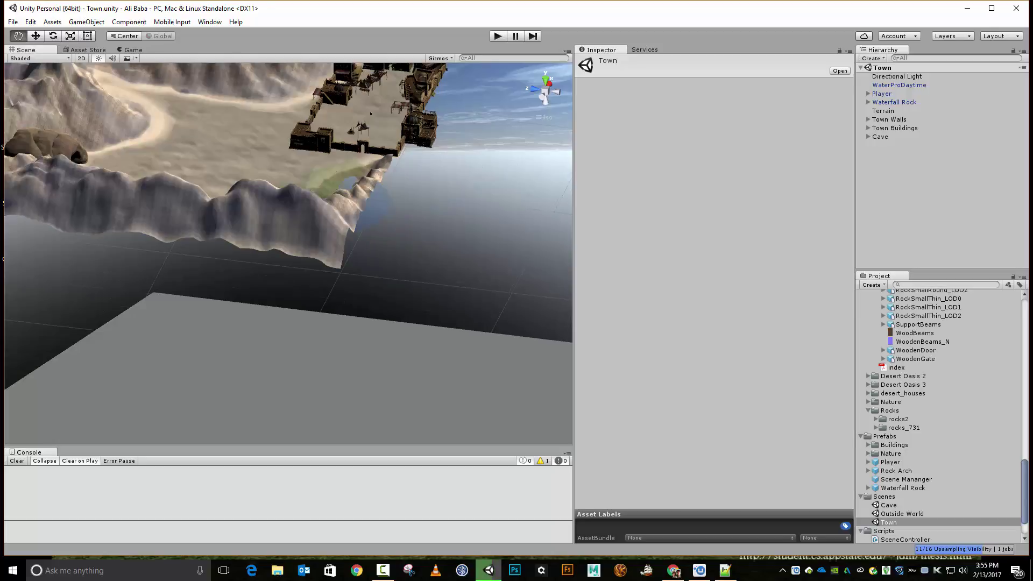
- Move the Player along the X axis to about X 227.1, toward the town's far gate
{"action": "middle_click_drag", "start_coordinate": [380, 162], "coordinate": [160, 382]}
{"action": "middle_click_drag", "start_coordinate": [160, 343], "coordinate": [307, 237]}
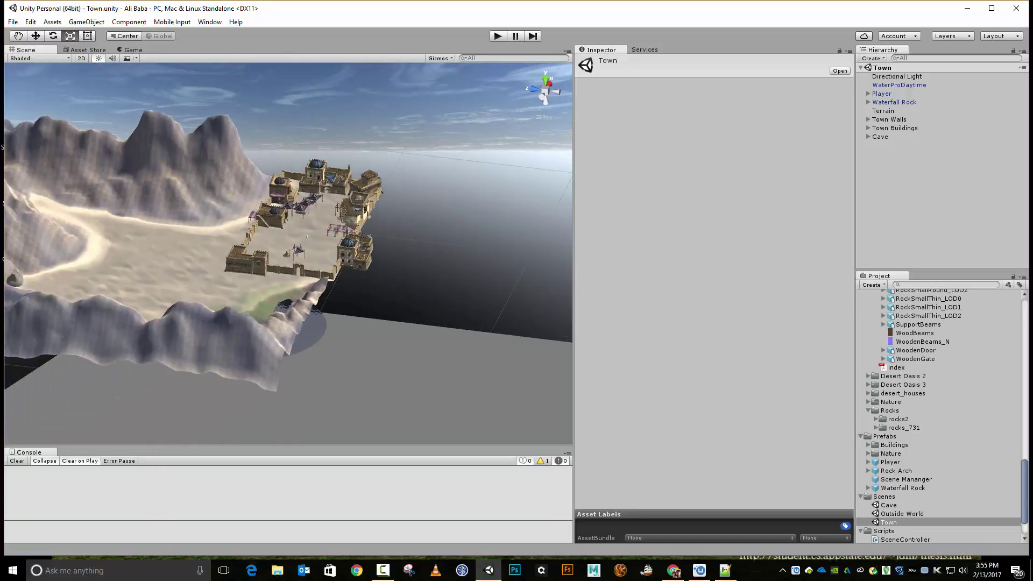
{"action": "scroll", "coordinate": [289, 254], "scroll_direction": "up", "scroll_amount": 6}
{"action": "scroll", "coordinate": [288, 254], "scroll_direction": "up", "scroll_amount": 8}
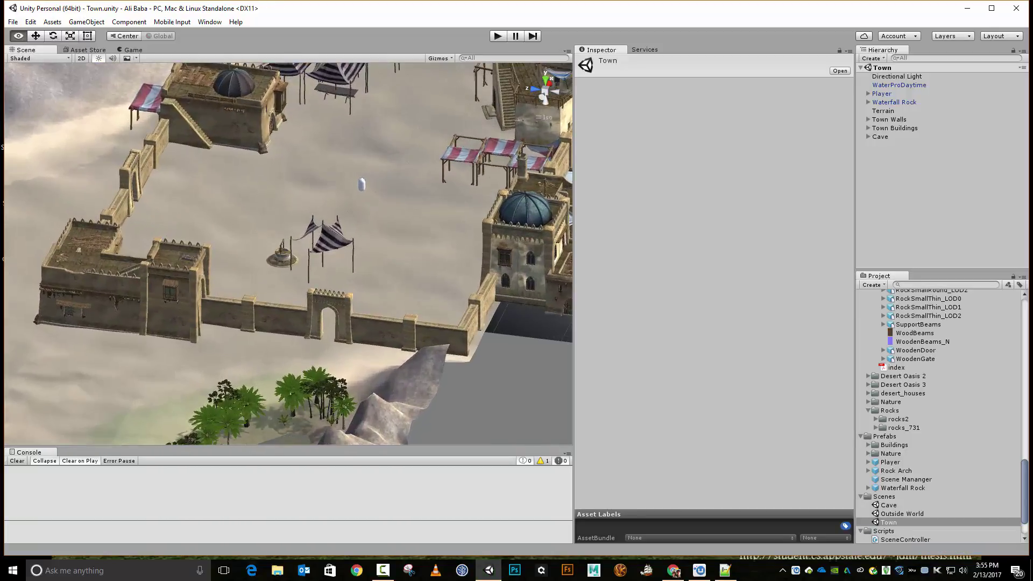
{"action": "middle_click_drag", "start_coordinate": [362, 184], "coordinate": [181, 326]}
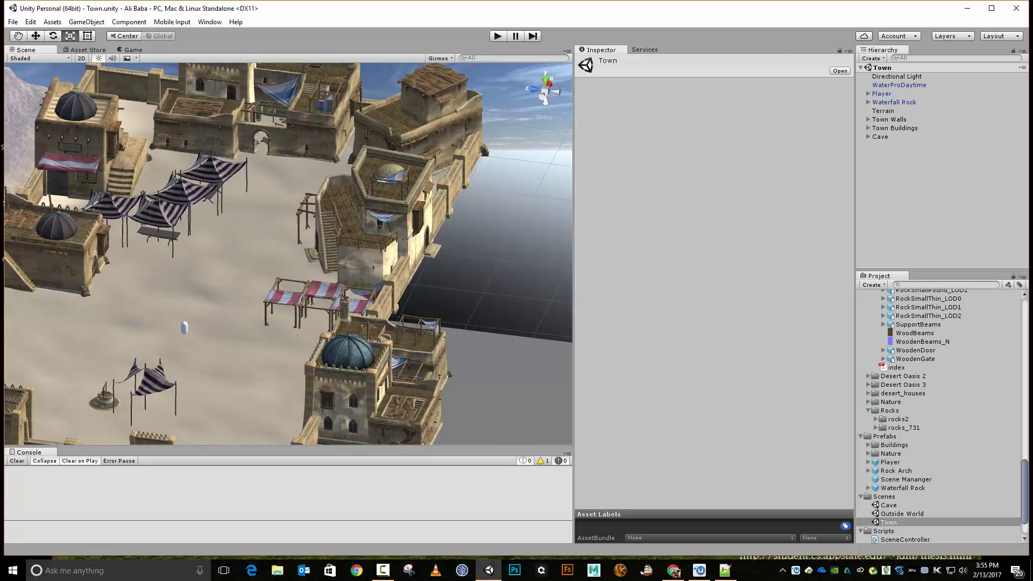
{"action": "left_click", "coordinate": [184, 327]}
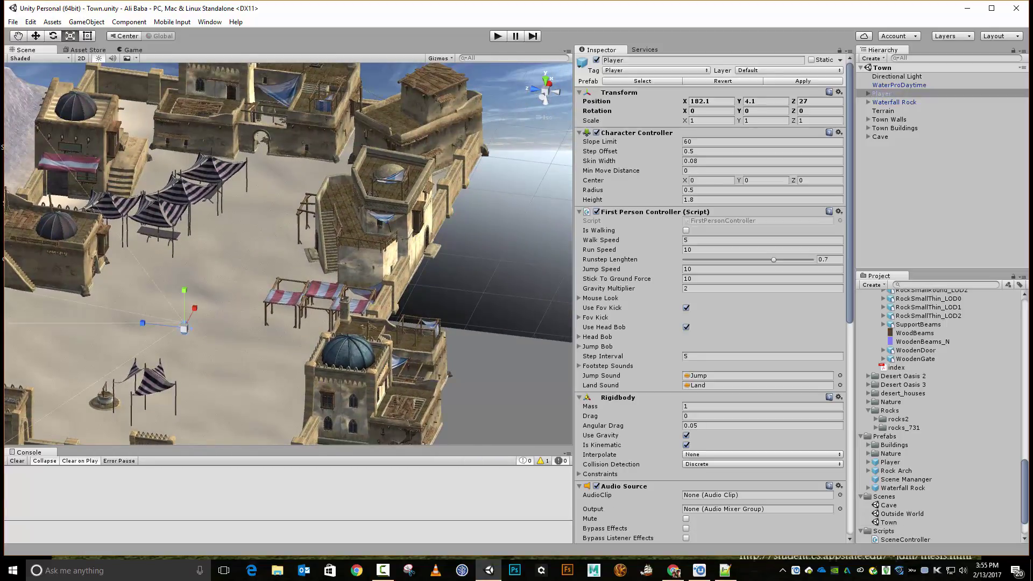
{"action": "key", "text": "w"}
{"action": "left_click_drag", "start_coordinate": [194, 310], "coordinate": [270, 165]}
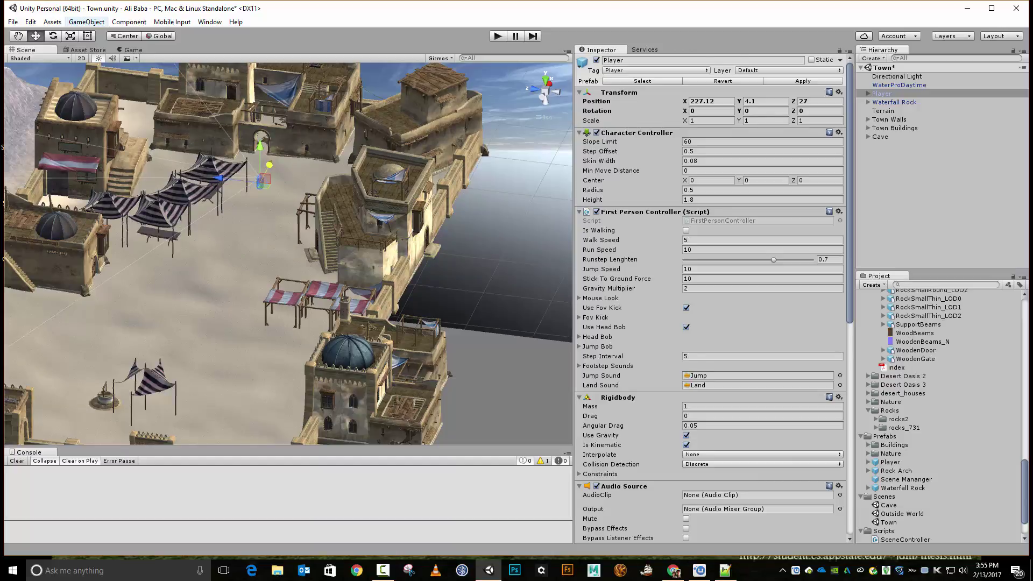
- Create an empty game object named Start Spawn and assign it the Start Spawn tag
{"action": "left_click", "coordinate": [86, 22]}
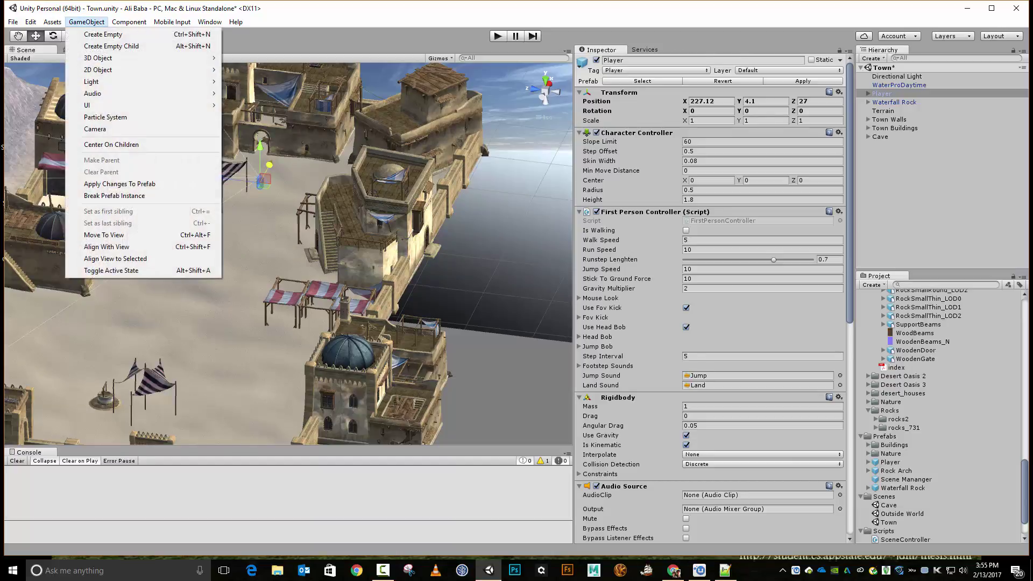
{"action": "left_click", "coordinate": [103, 34]}
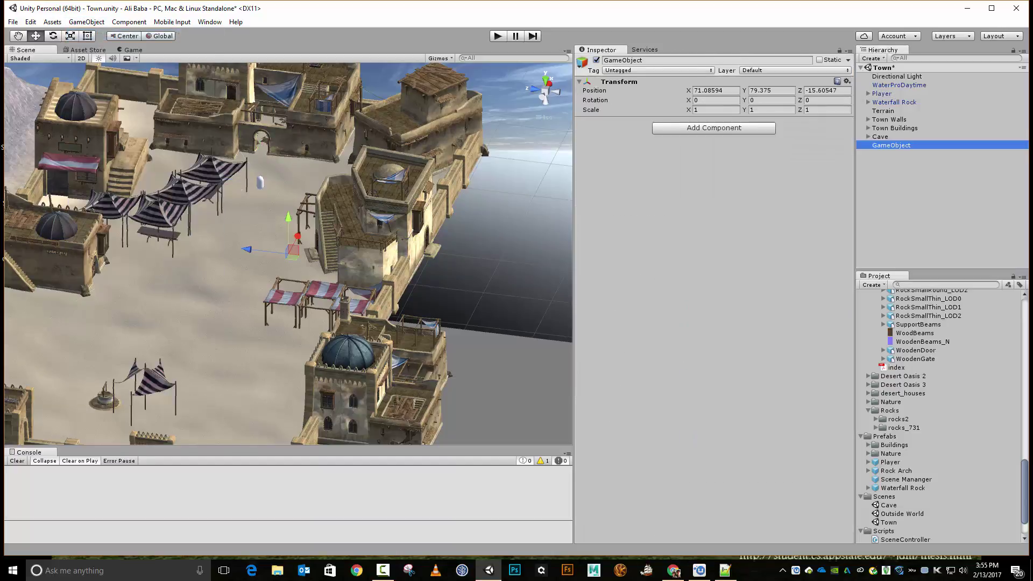
{"action": "left_click", "coordinate": [623, 60]}
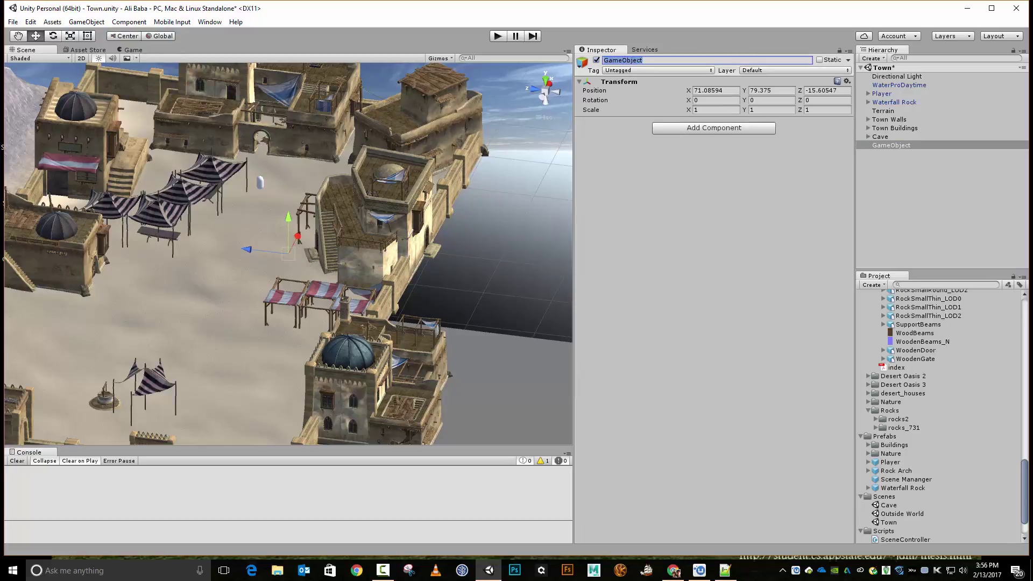
{"action": "type", "text": "Start Spawn"}
{"action": "key", "text": "Return"}
{"action": "left_click", "coordinate": [658, 70]}
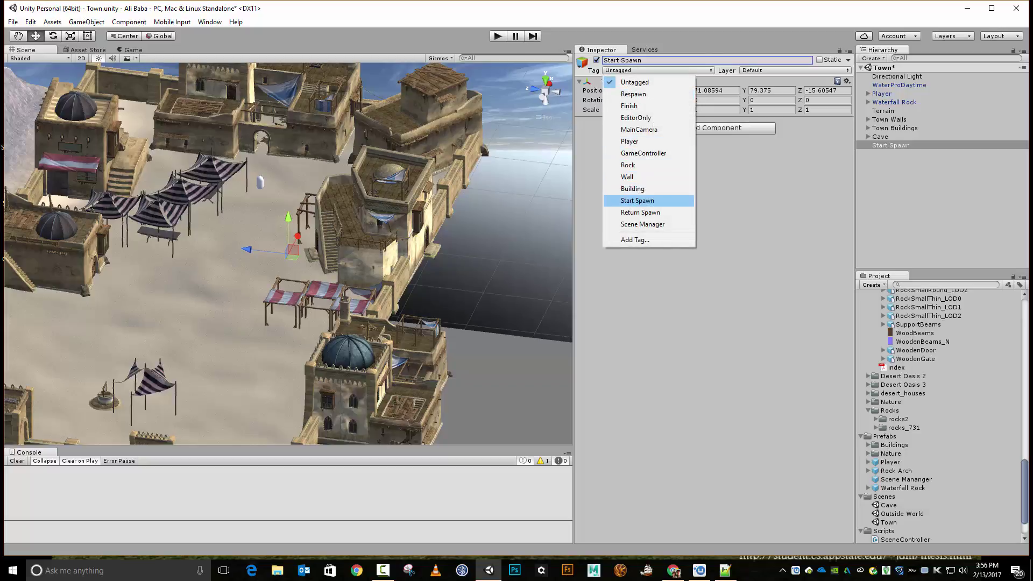
{"action": "left_click", "coordinate": [638, 200]}
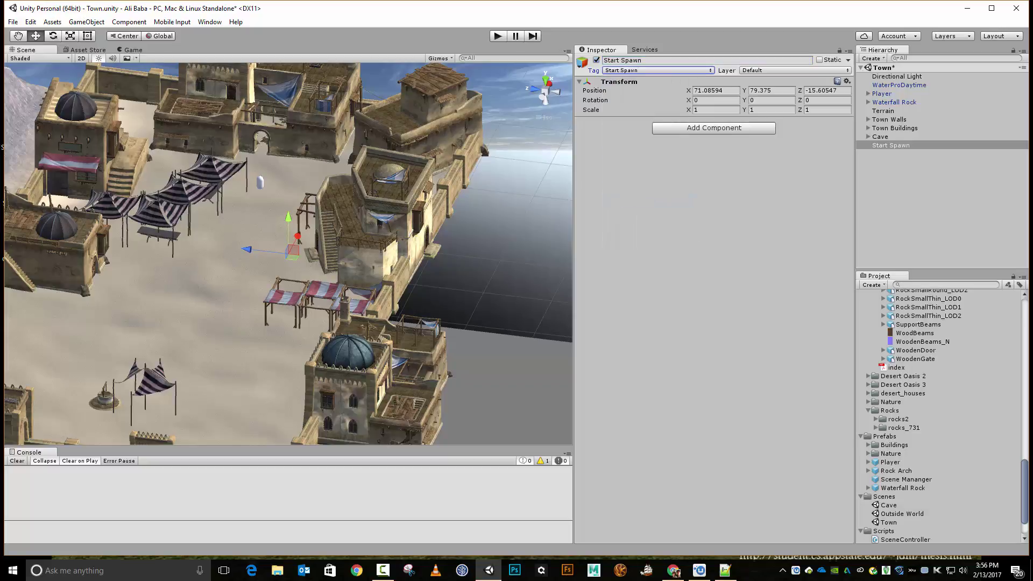
- Rotate the Player around its Y axis to about -75.5 degrees
{"action": "left_click", "coordinate": [260, 183]}
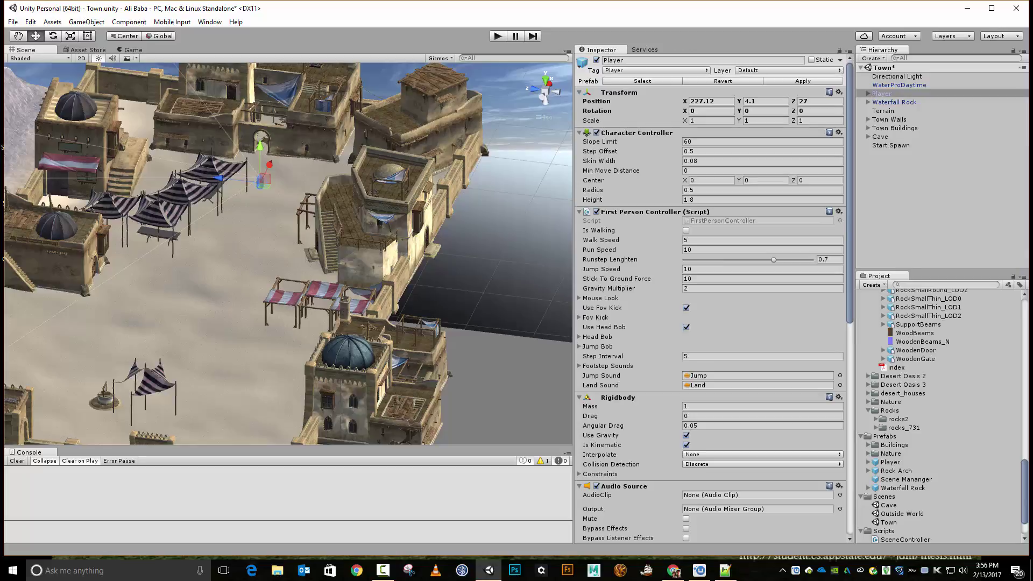
{"action": "key", "text": "x"}
{"action": "key", "text": "e"}
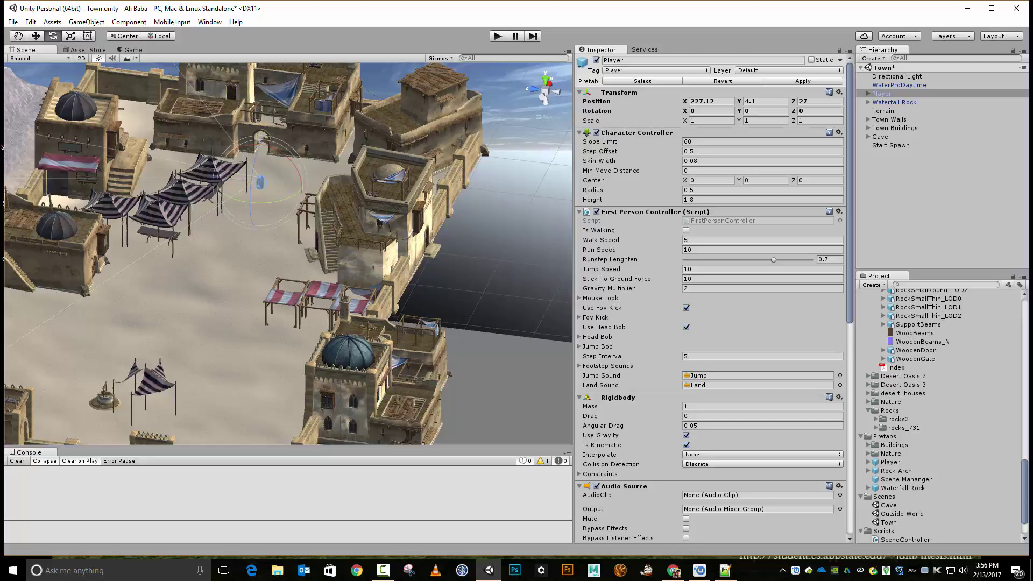
{"action": "left_click_drag", "start_coordinate": [260, 202], "coordinate": [368, 202]}
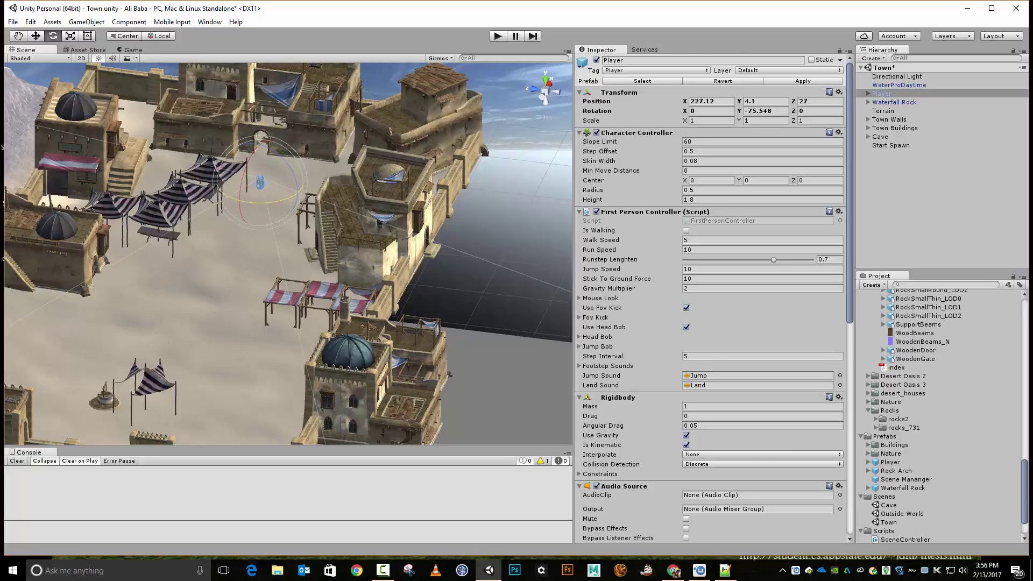
{"action": "key", "text": "w"}
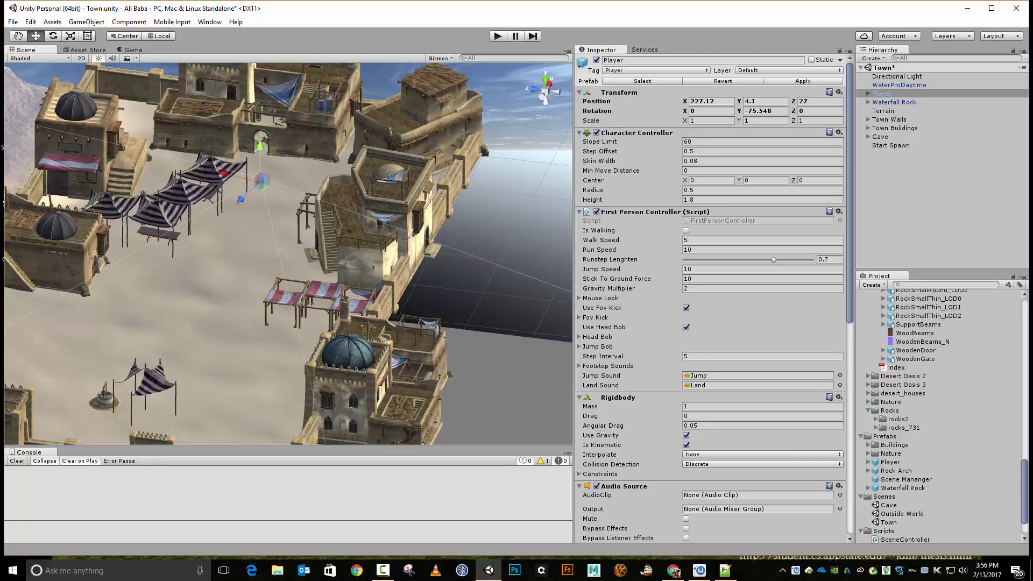
{"action": "key", "text": "x"}
- Copy the Player's Transform component and paste its values onto Start Spawn
{"action": "left_click", "coordinate": [838, 92]}
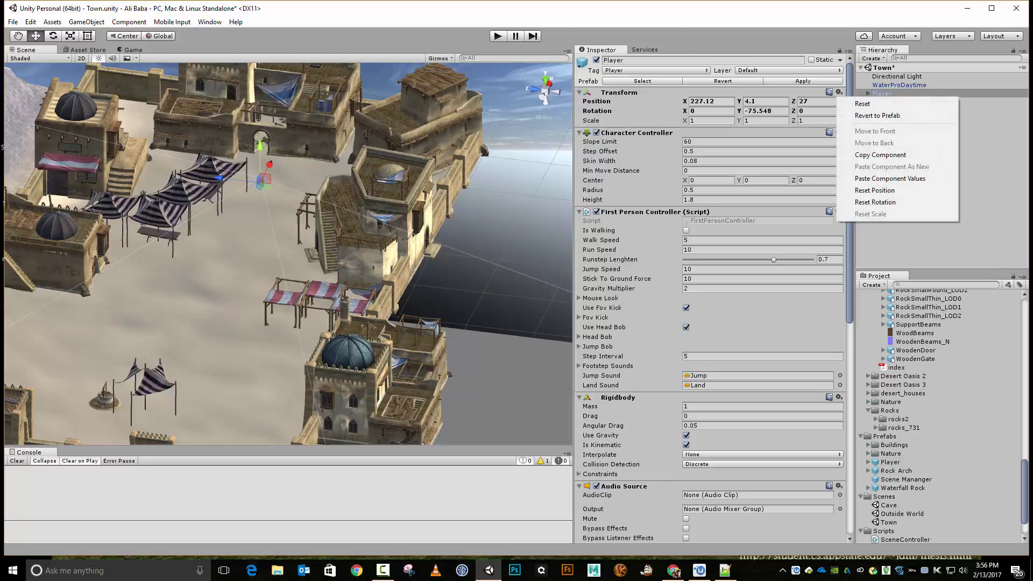
{"action": "left_click", "coordinate": [891, 153]}
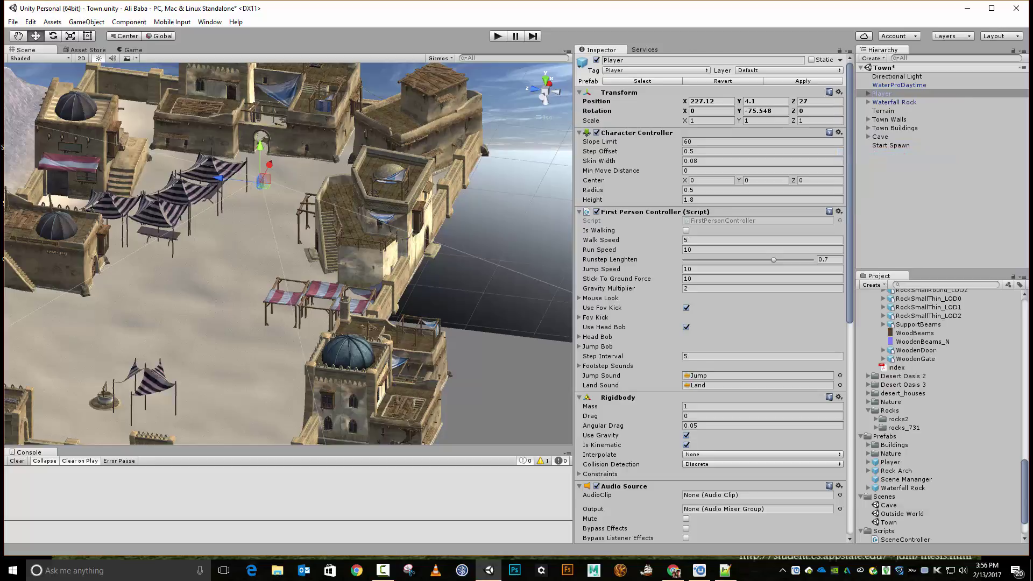
{"action": "left_click", "coordinate": [890, 145]}
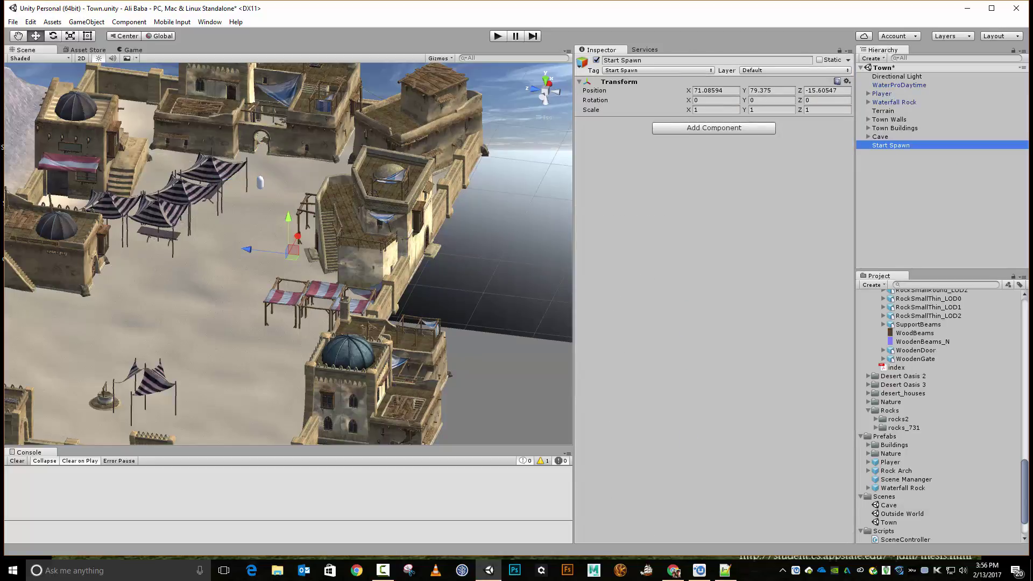
{"action": "left_click", "coordinate": [847, 82]}
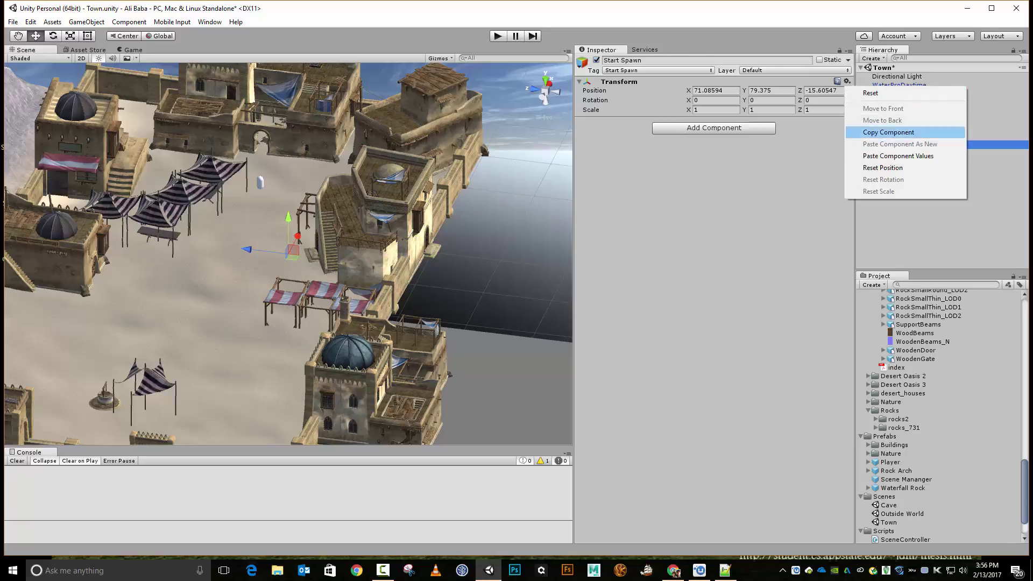
{"action": "left_click", "coordinate": [898, 156]}
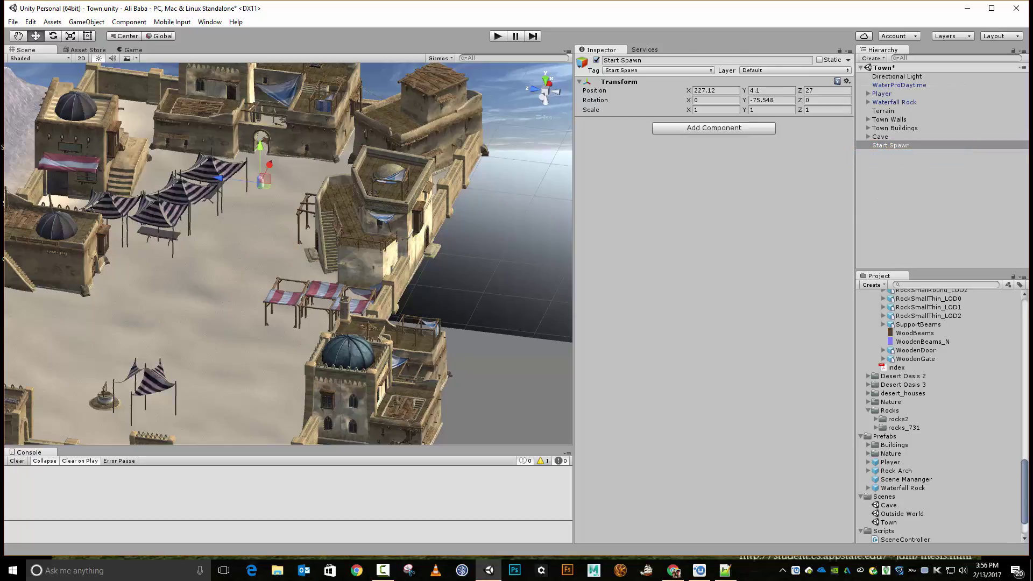
- Move the Player from the town to the cave entrance, at about X 75.8 and Z 169.9
{"action": "left_click", "coordinate": [881, 93]}
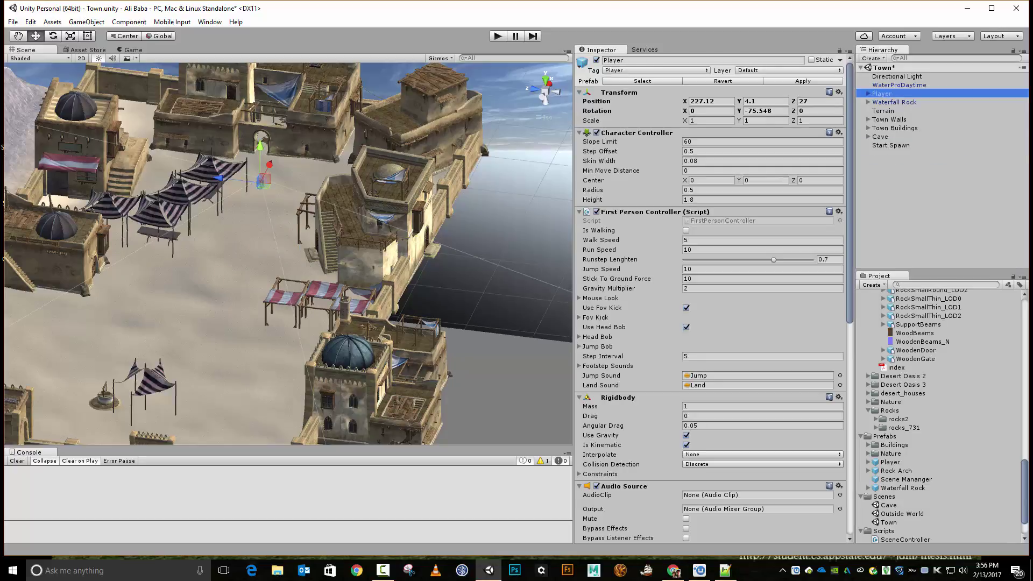
{"action": "scroll", "coordinate": [288, 253], "scroll_direction": "down", "scroll_amount": 10}
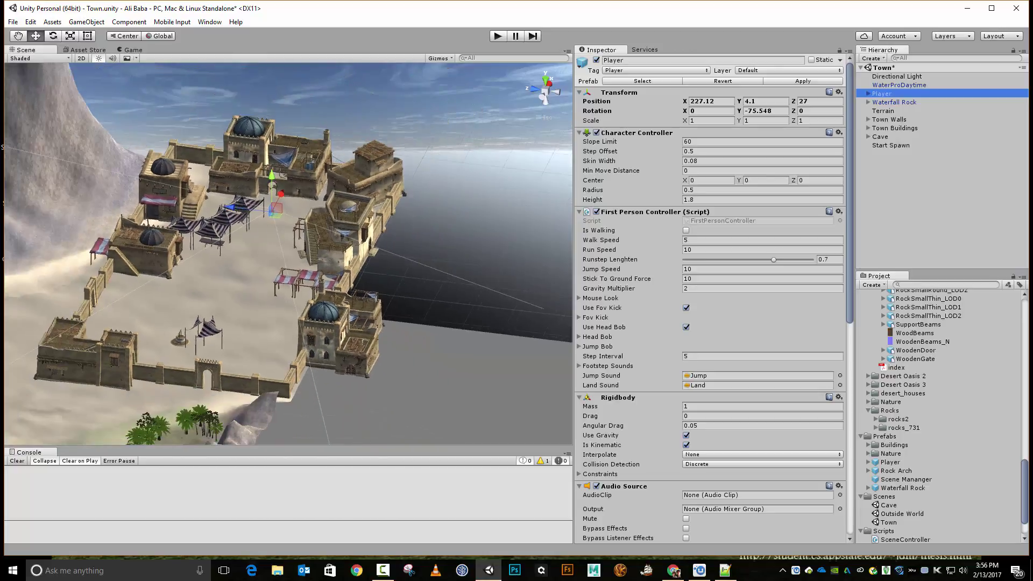
{"action": "scroll", "coordinate": [288, 253], "scroll_direction": "down", "scroll_amount": 3}
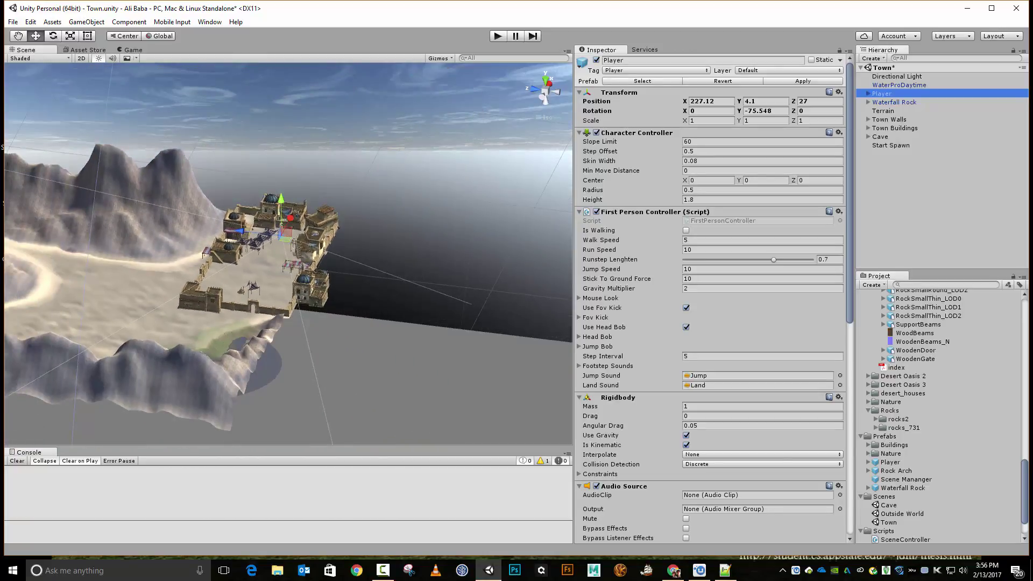
{"action": "left_click_drag", "start_coordinate": [237, 231], "coordinate": [11, 315]}
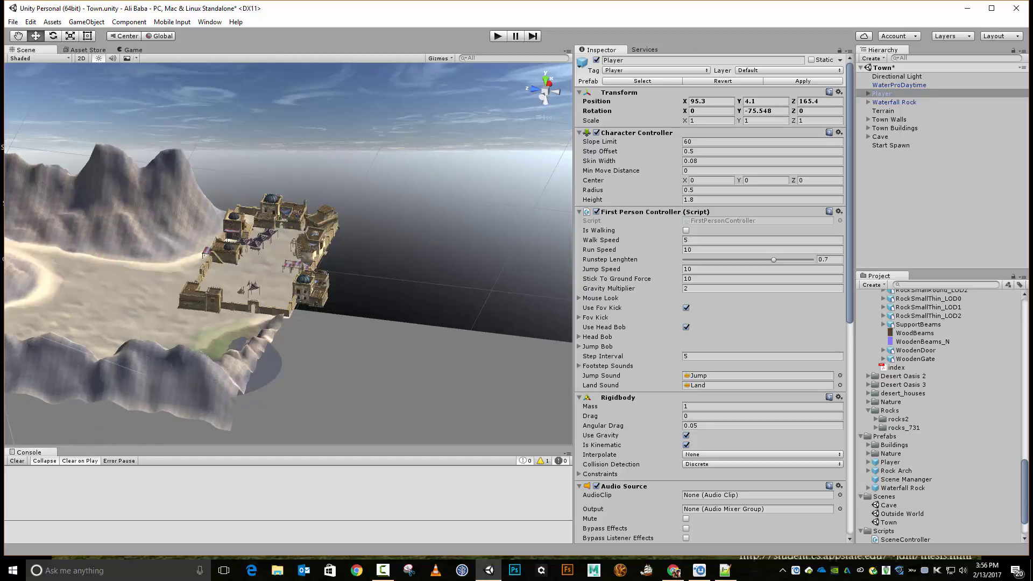
{"action": "key", "text": "f"}
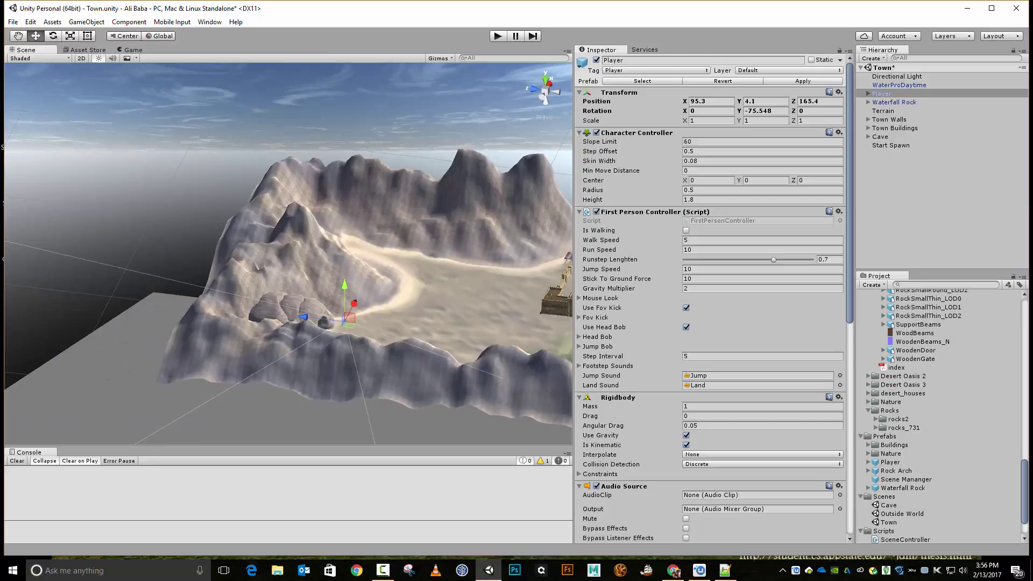
{"action": "left_click_drag", "start_coordinate": [409, 259], "coordinate": [200, 221], "text": "alt"}
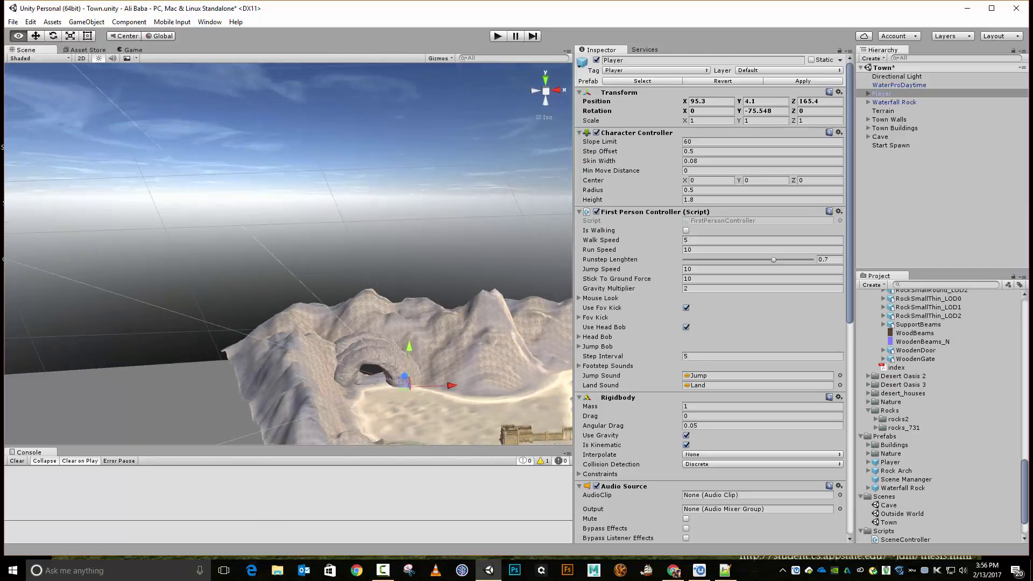
{"action": "double_click", "coordinate": [881, 93]}
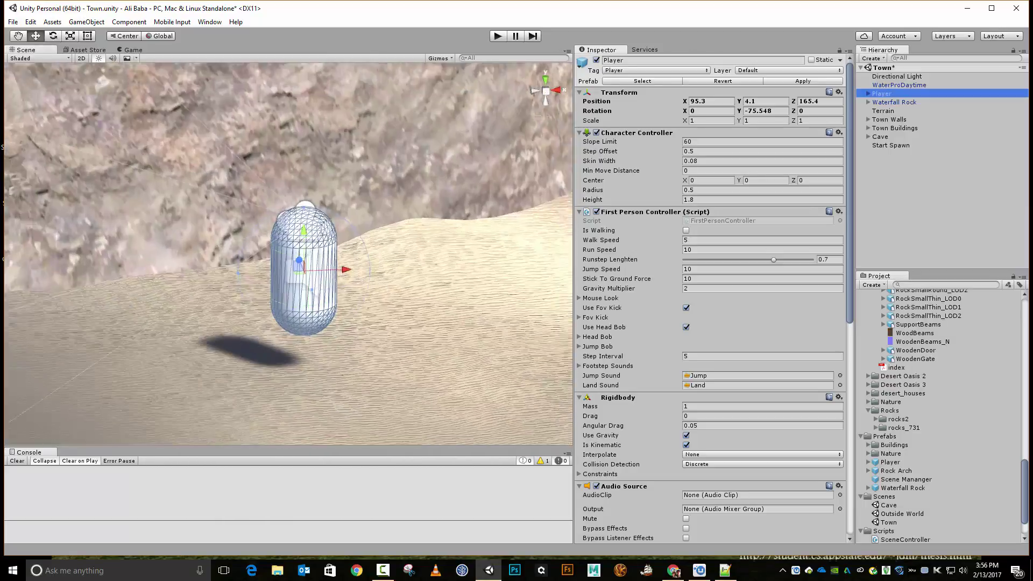
{"action": "scroll", "coordinate": [289, 253], "scroll_direction": "down", "scroll_amount": 10}
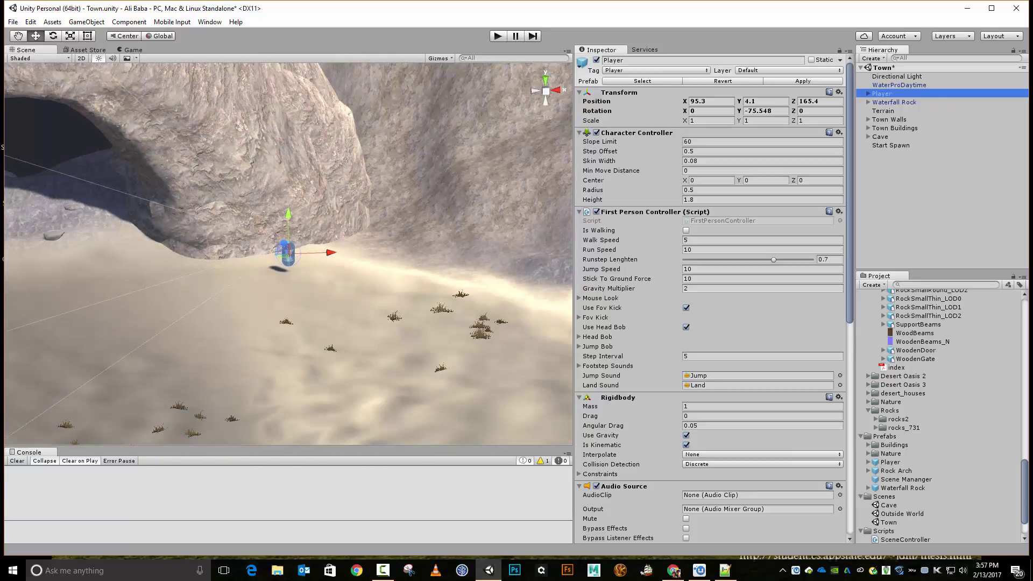
{"action": "left_click_drag", "start_coordinate": [322, 252], "coordinate": [377, 269]}
{"action": "left_click_drag", "start_coordinate": [216, 355], "coordinate": [162, 354]}
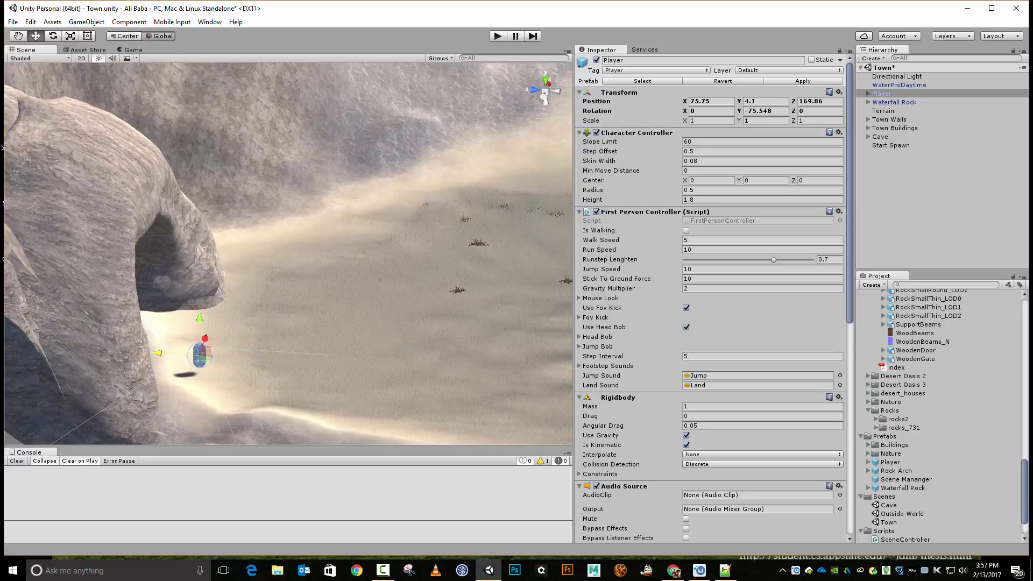
- Rotate the Player to about 160.3 degrees around Y, facing away from the cave, and lower it to about Y 3.76
{"action": "left_click", "coordinate": [159, 36]}
{"action": "key", "text": "e"}
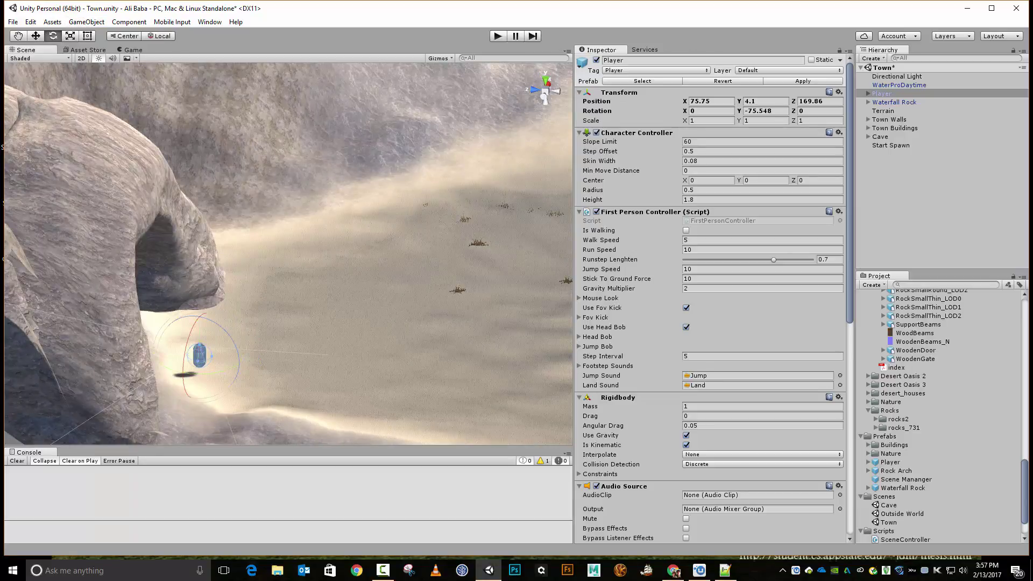
{"action": "left_click_drag", "start_coordinate": [218, 373], "coordinate": [6, 385]}
{"action": "key", "text": "w"}
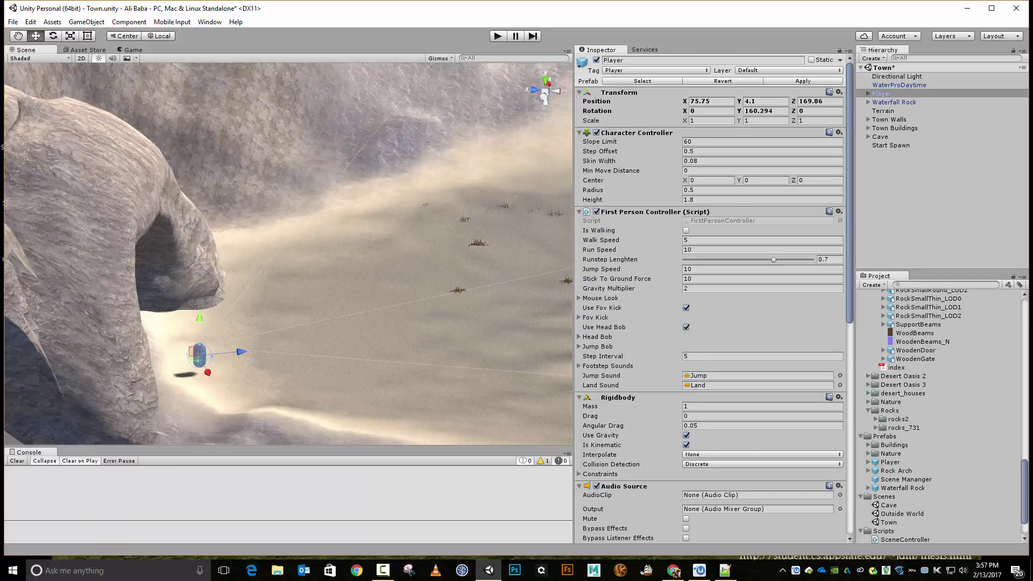
{"action": "left_click_drag", "start_coordinate": [199, 319], "coordinate": [199, 321]}
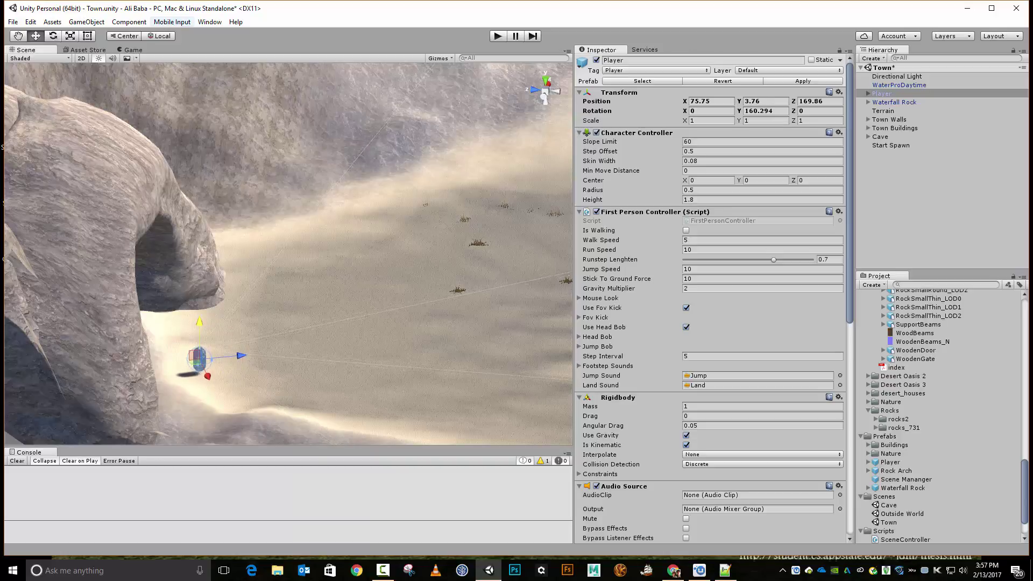
- Create an empty game object named Return Spawn and assign it the Return Spawn tag
{"action": "left_click", "coordinate": [86, 21]}
{"action": "left_click", "coordinate": [103, 34]}
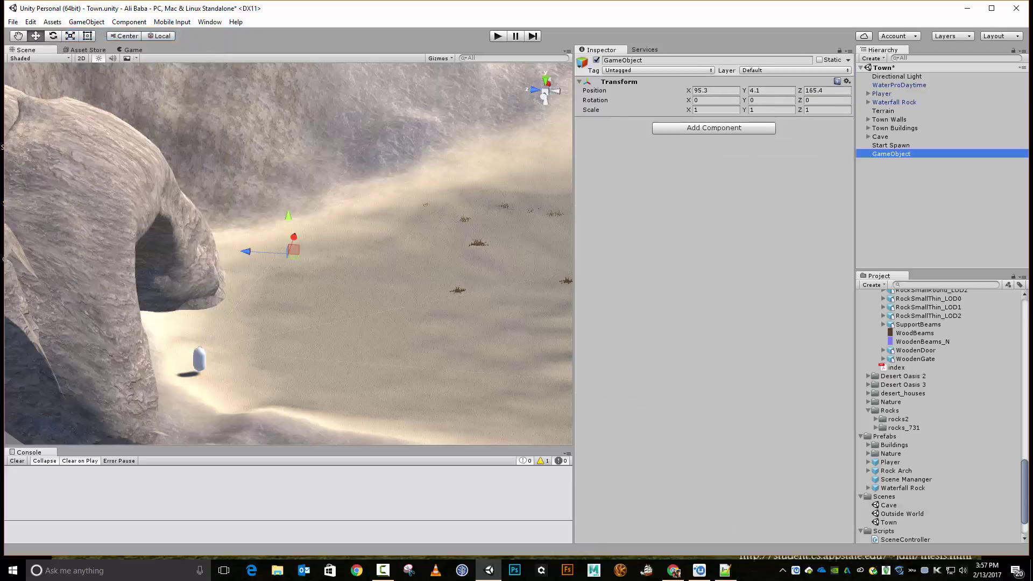
{"action": "left_click", "coordinate": [624, 59]}
{"action": "type", "text": "Retu"}
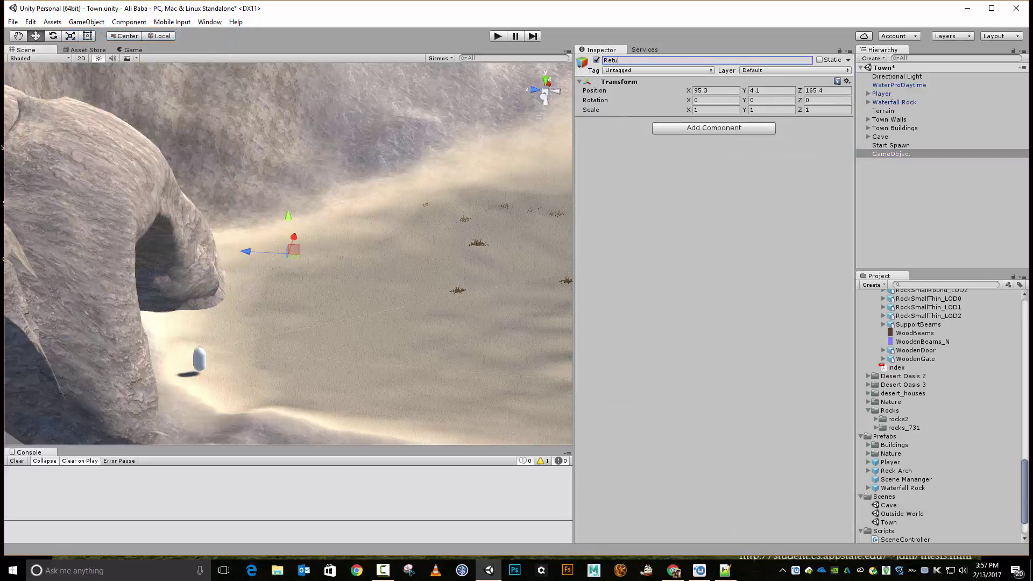
{"action": "type", "text": "rn Spawn"}
{"action": "key", "text": "Return"}
{"action": "left_click", "coordinate": [658, 70]}
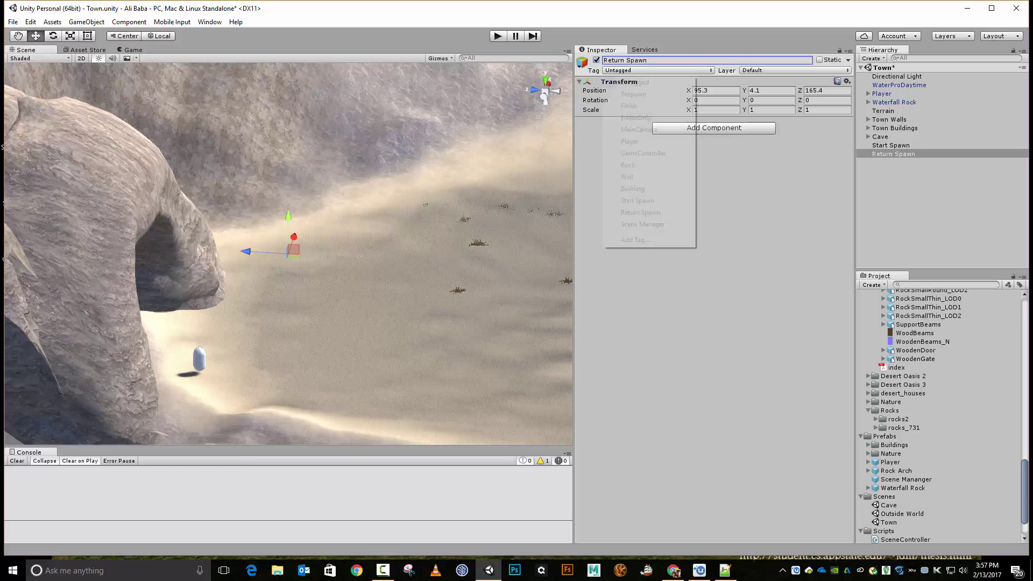
{"action": "left_click", "coordinate": [640, 212]}
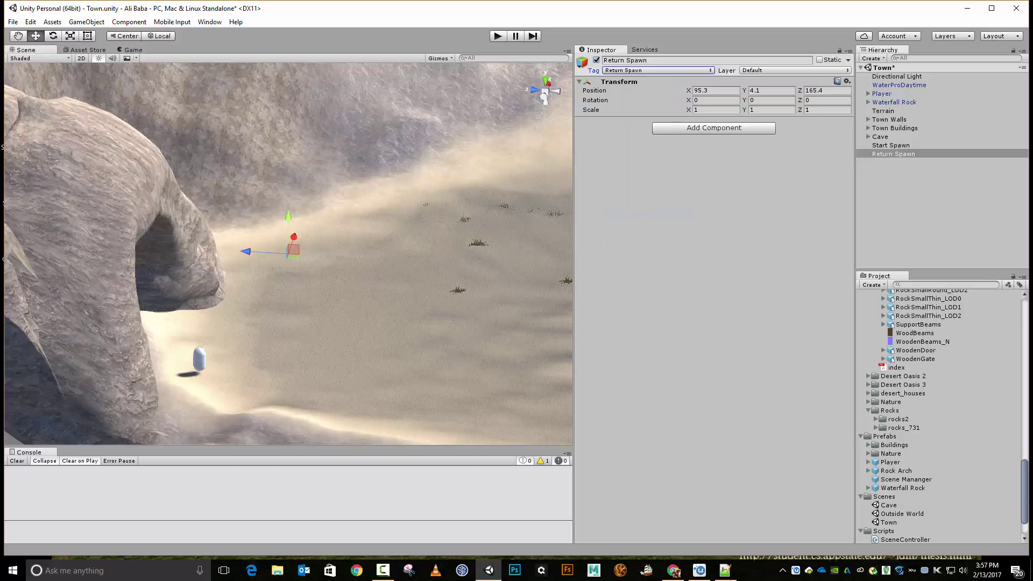
- Copy the Player's Transform values onto Return Spawn and deactivate the Player object
{"action": "left_click", "coordinate": [881, 93]}
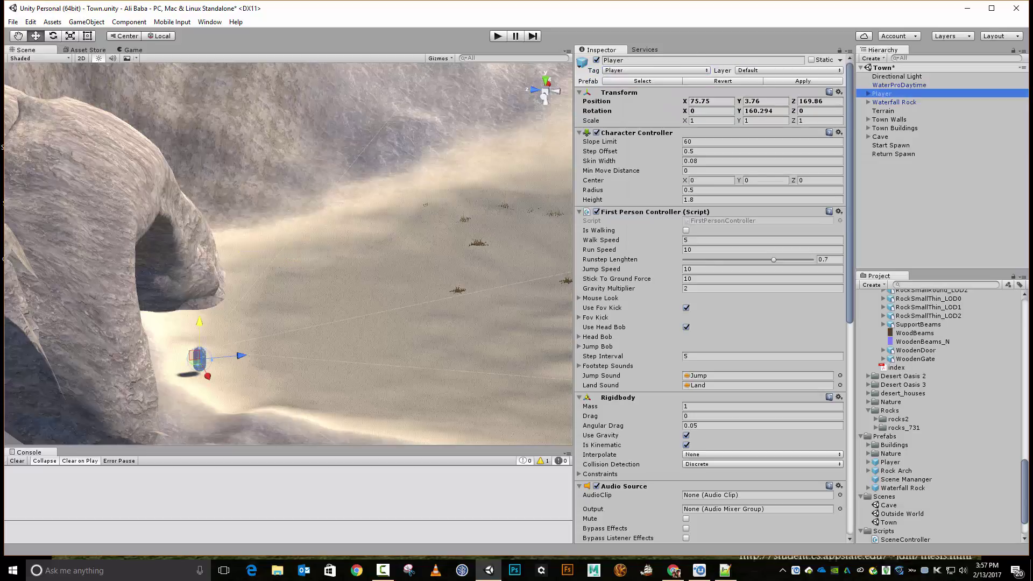
{"action": "left_click", "coordinate": [839, 92]}
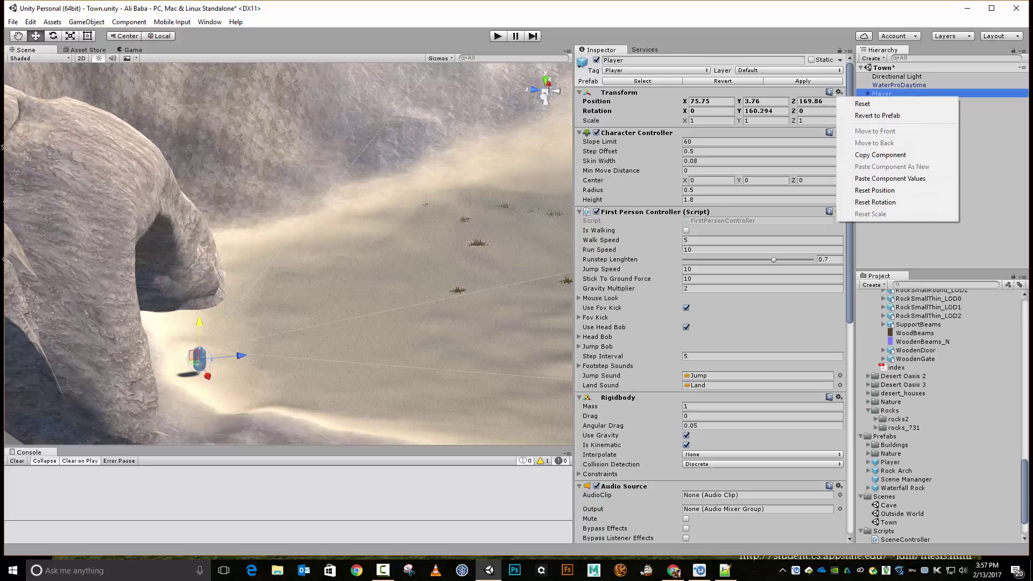
{"action": "left_click", "coordinate": [879, 155]}
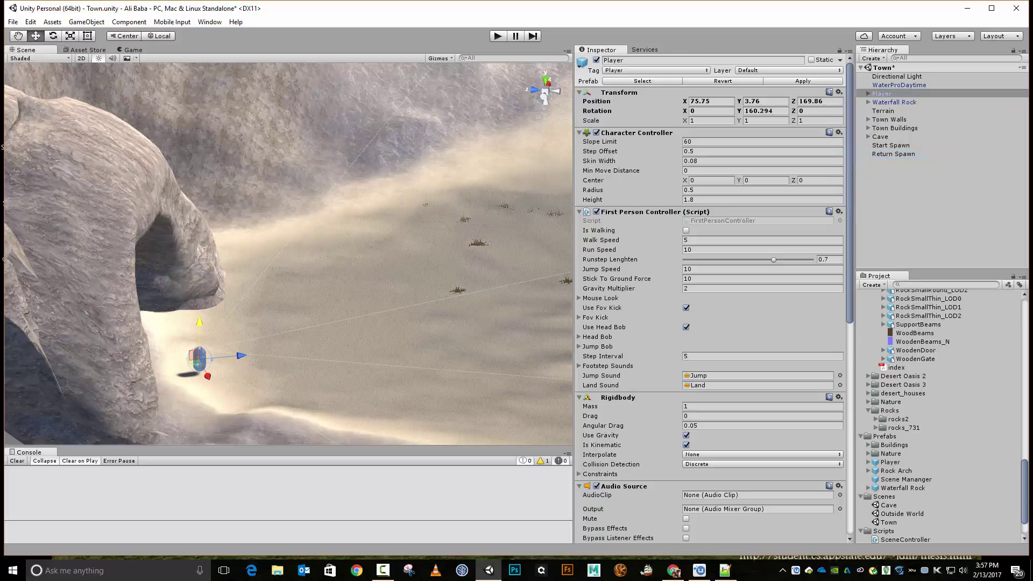
{"action": "left_click", "coordinate": [892, 154]}
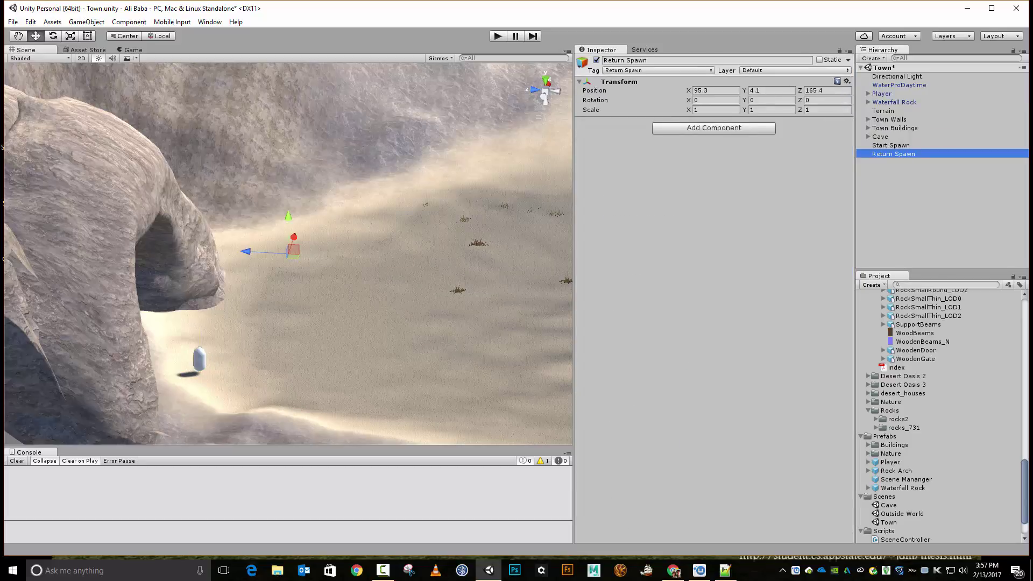
{"action": "left_click", "coordinate": [846, 81]}
{"action": "left_click", "coordinate": [898, 156]}
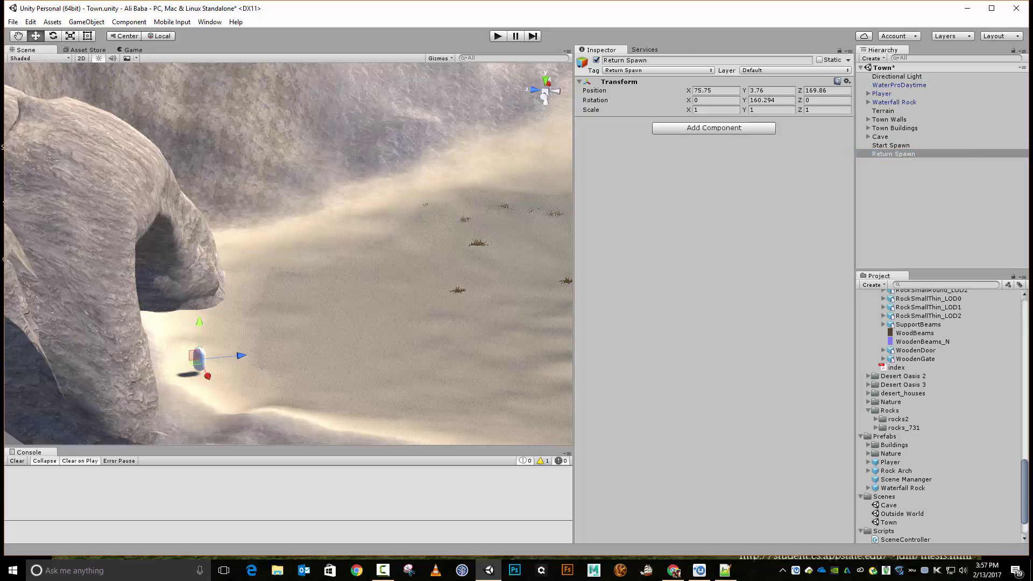
{"action": "left_click", "coordinate": [881, 93]}
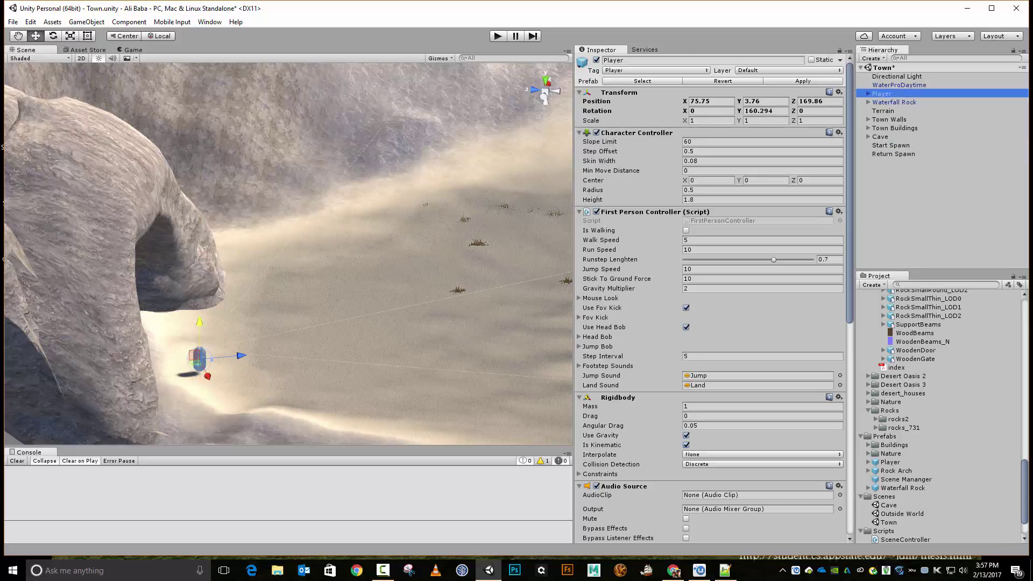
{"action": "left_click", "coordinate": [596, 60]}
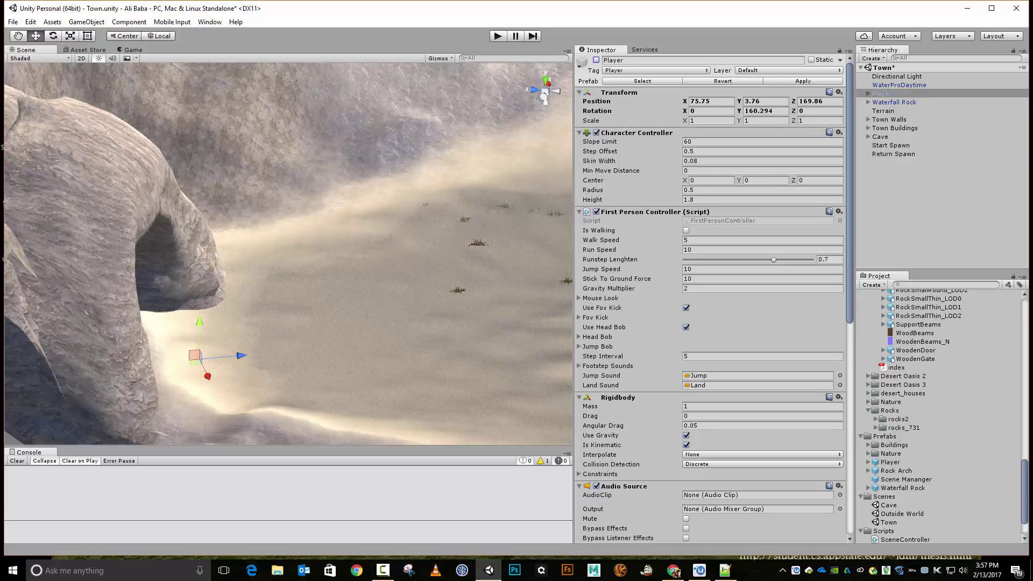
- Create a cube and place it inside the cave opening at about X 75.2, Y 5.9 and Z 182.3
{"action": "left_click_drag", "start_coordinate": [377, 242], "coordinate": [204, 183], "text": "alt"}
{"action": "middle_click_drag", "start_coordinate": [204, 183], "coordinate": [412, 276]}
{"action": "left_click_drag", "start_coordinate": [413, 275], "coordinate": [327, 290], "text": "alt"}
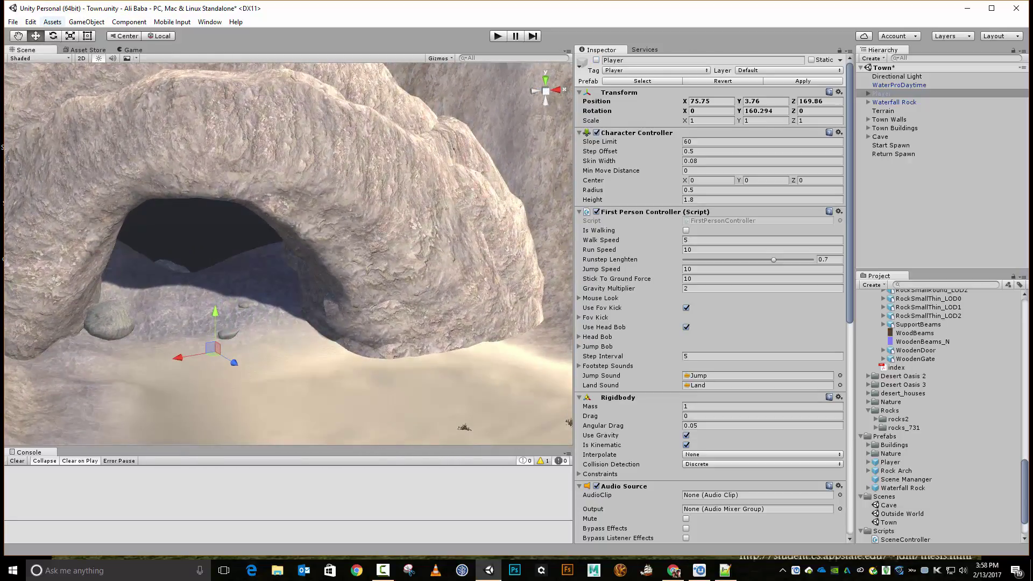
{"action": "left_click", "coordinate": [87, 21]}
{"action": "mouse_move", "coordinate": [161, 58]}
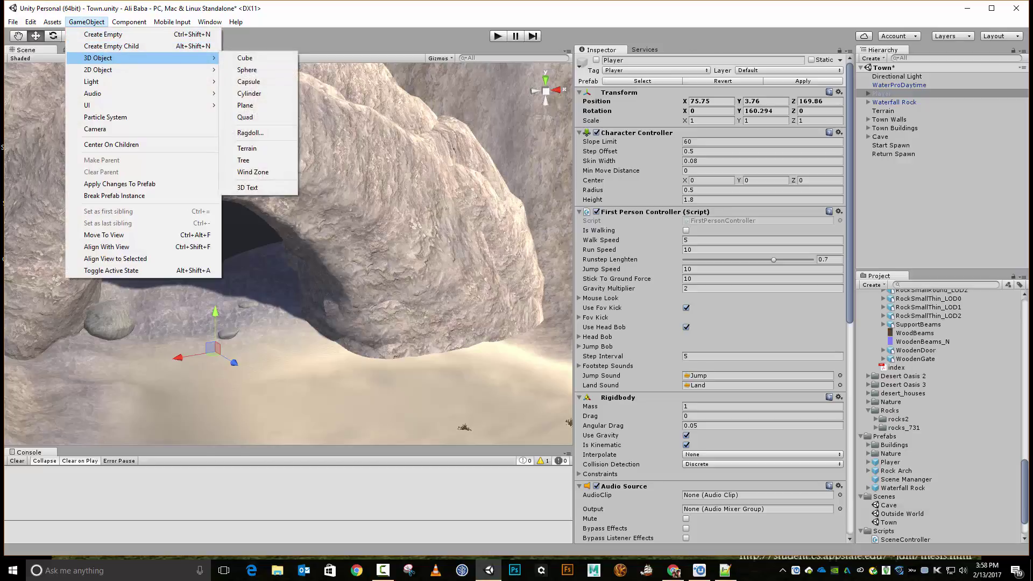
{"action": "left_click", "coordinate": [253, 58]}
{"action": "left_click_drag", "start_coordinate": [329, 252], "coordinate": [241, 256]}
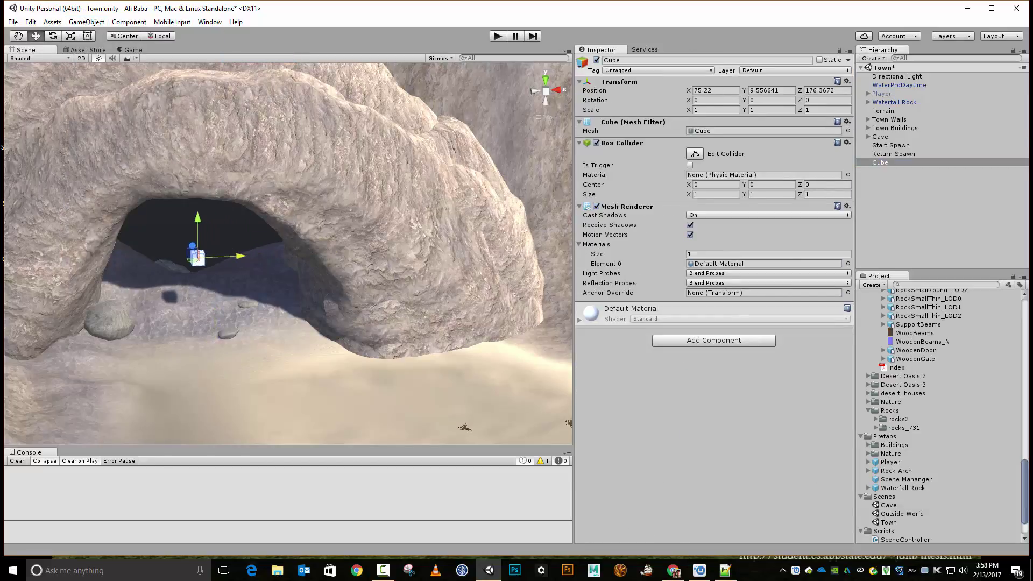
{"action": "left_click_drag", "start_coordinate": [197, 218], "coordinate": [410, 274]}
{"action": "left_click_drag", "start_coordinate": [211, 318], "coordinate": [2, 305]}
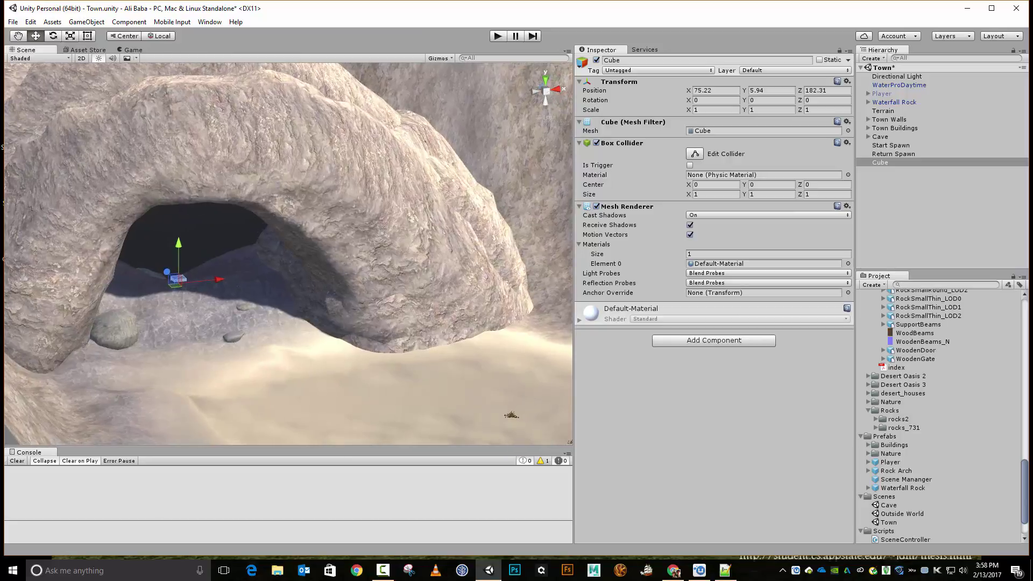
- Scale the cube to fill the cave opening, about 19.3 on X and 24.1 on Y
{"action": "key", "text": "r"}
{"action": "left_click_drag", "start_coordinate": [220, 280], "coordinate": [304, 271]}
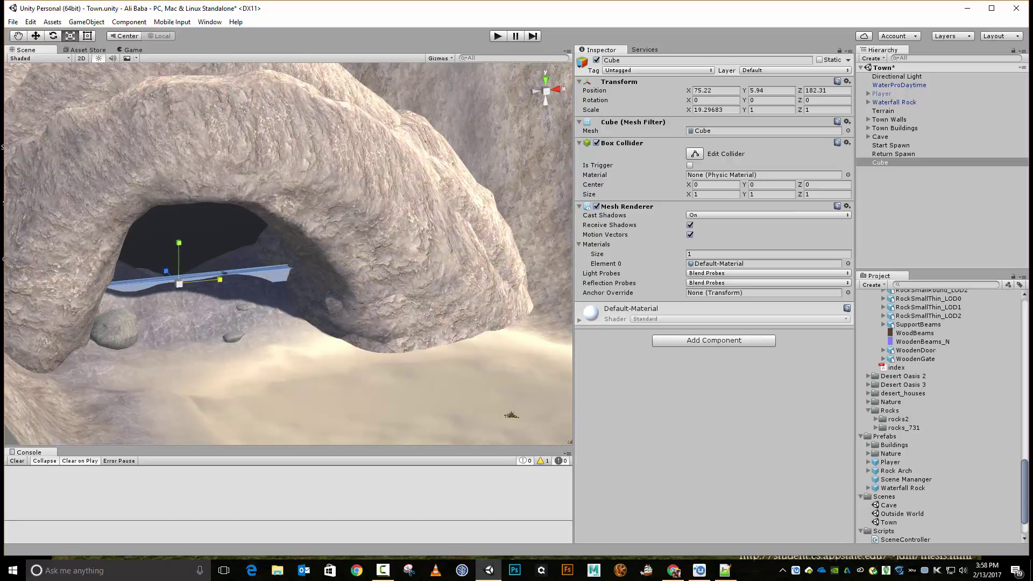
{"action": "left_click_drag", "start_coordinate": [179, 243], "coordinate": [178, 60]}
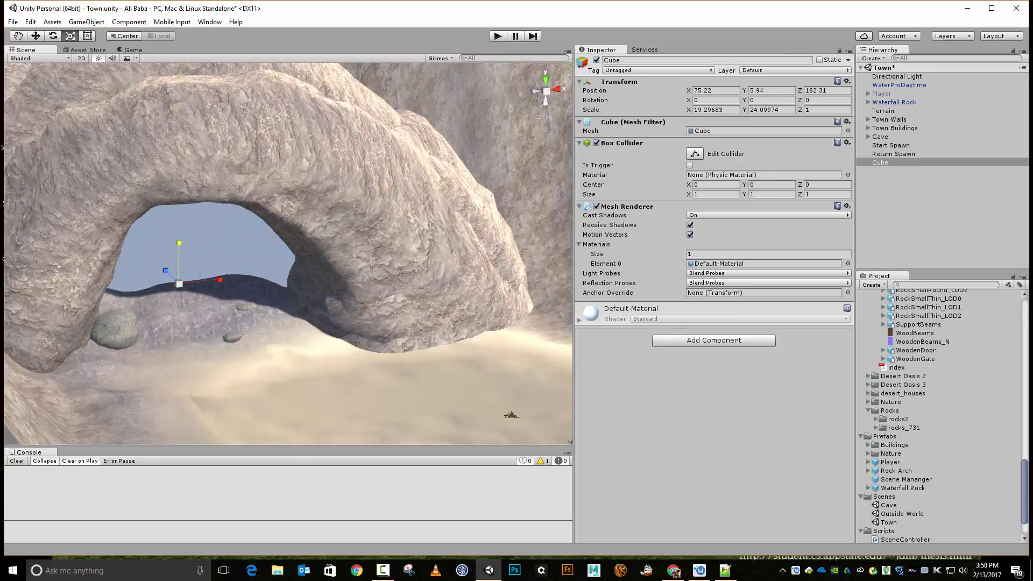
- Thicken the cube to a Z scale of about -14.6 and move it deeper into the cave, to about Z 185.4
{"action": "left_click_drag", "start_coordinate": [288, 253], "coordinate": [452, 285], "text": "alt"}
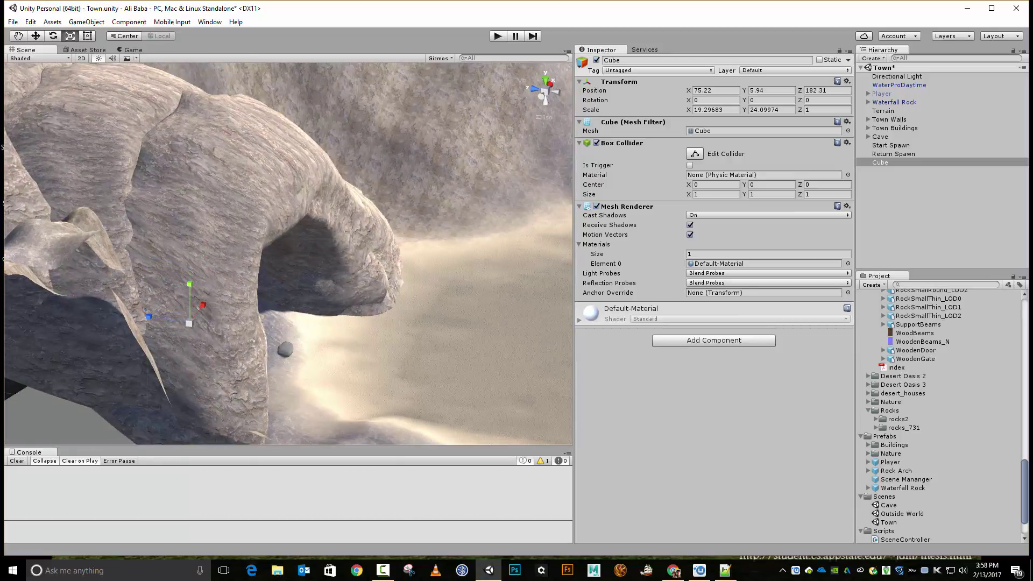
{"action": "left_click_drag", "start_coordinate": [149, 317], "coordinate": [487, 300]}
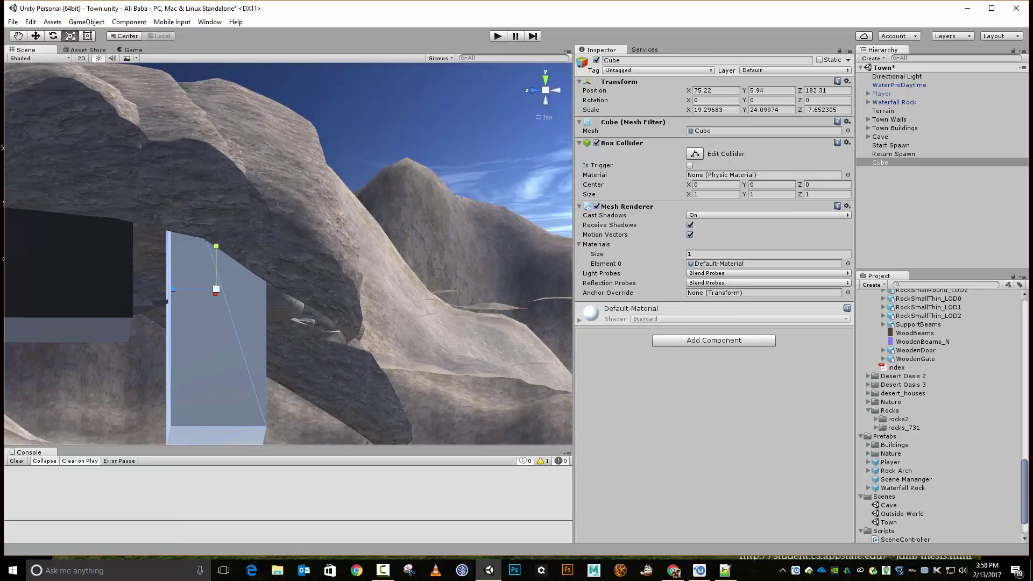
{"action": "key", "text": "w"}
{"action": "left_click_drag", "start_coordinate": [185, 288], "coordinate": [164, 289]}
{"action": "key", "text": "r"}
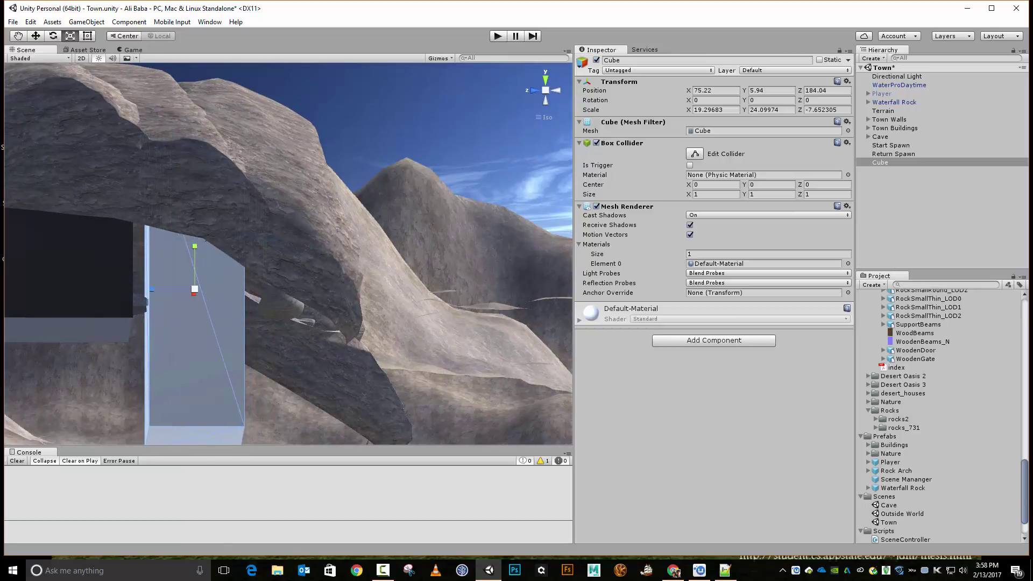
{"action": "left_click_drag", "start_coordinate": [152, 291], "coordinate": [108, 289]}
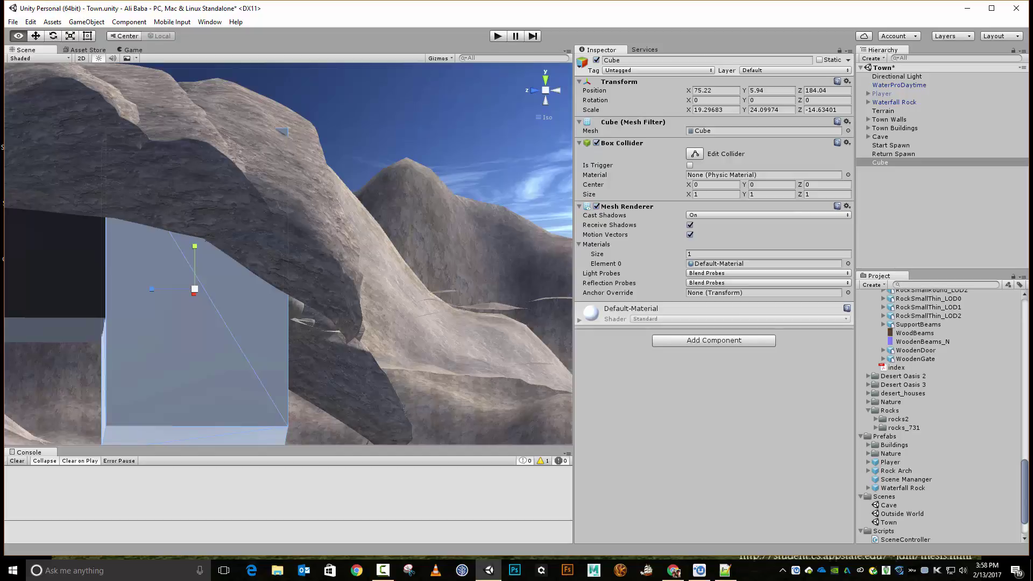
{"action": "left_click_drag", "start_coordinate": [281, 130], "coordinate": [124, 211], "text": "alt"}
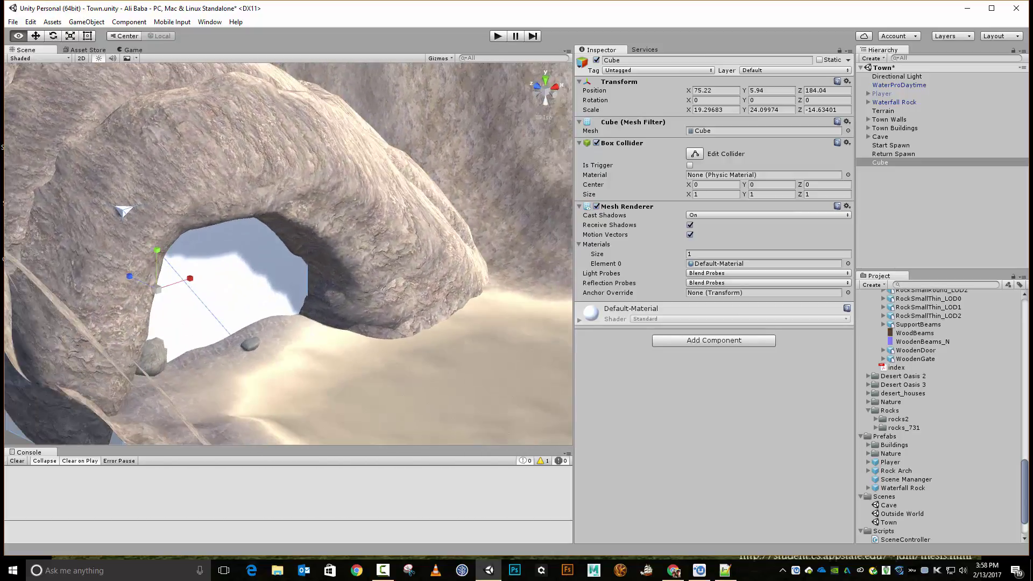
{"action": "key", "text": "w"}
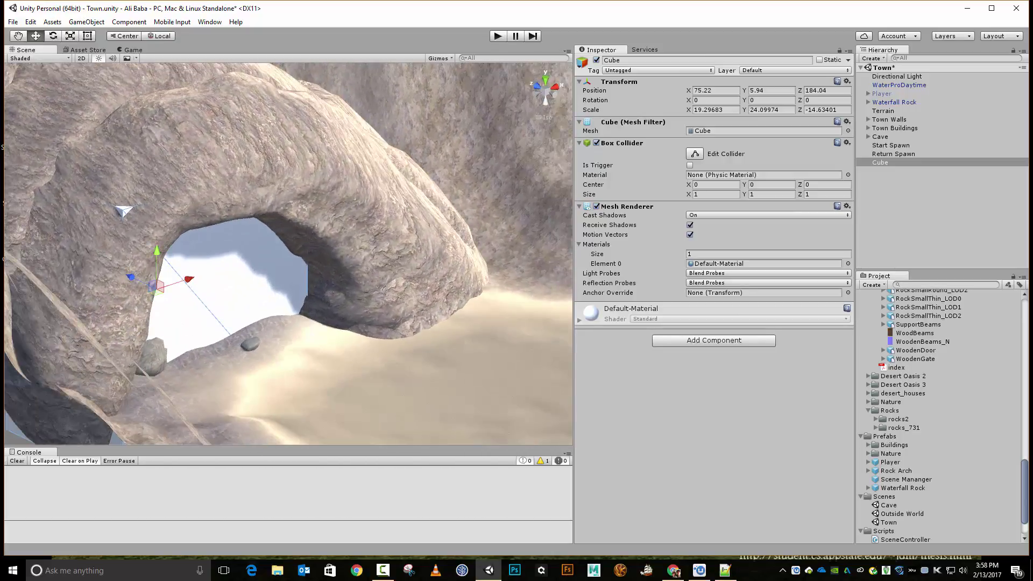
{"action": "left_click_drag", "start_coordinate": [131, 277], "coordinate": [121, 272]}
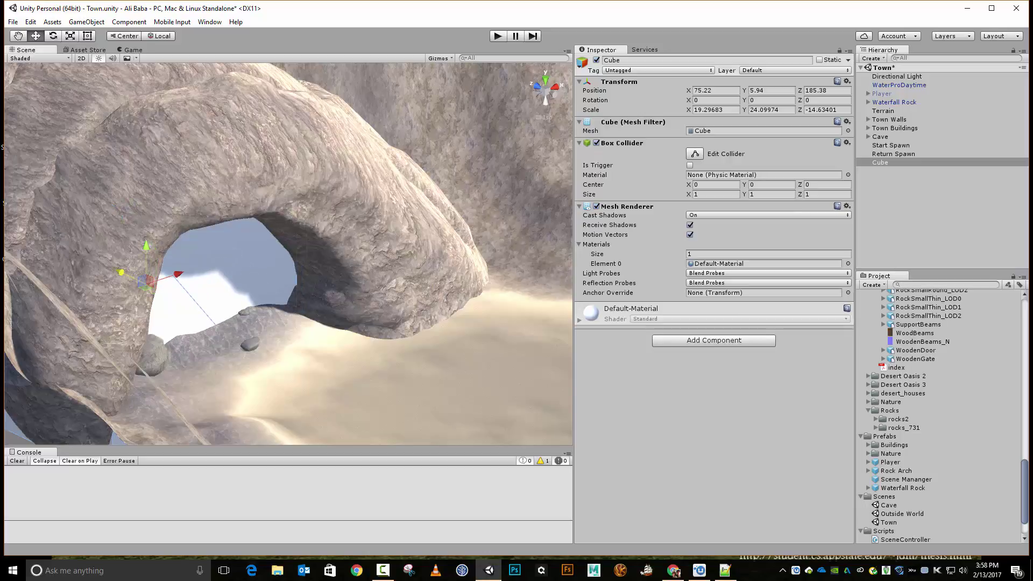
- Make the cube an invisible trigger by disabling its Mesh Renderer and enabling Is Trigger, and name it Cave Entrance
{"action": "left_click", "coordinate": [596, 206]}
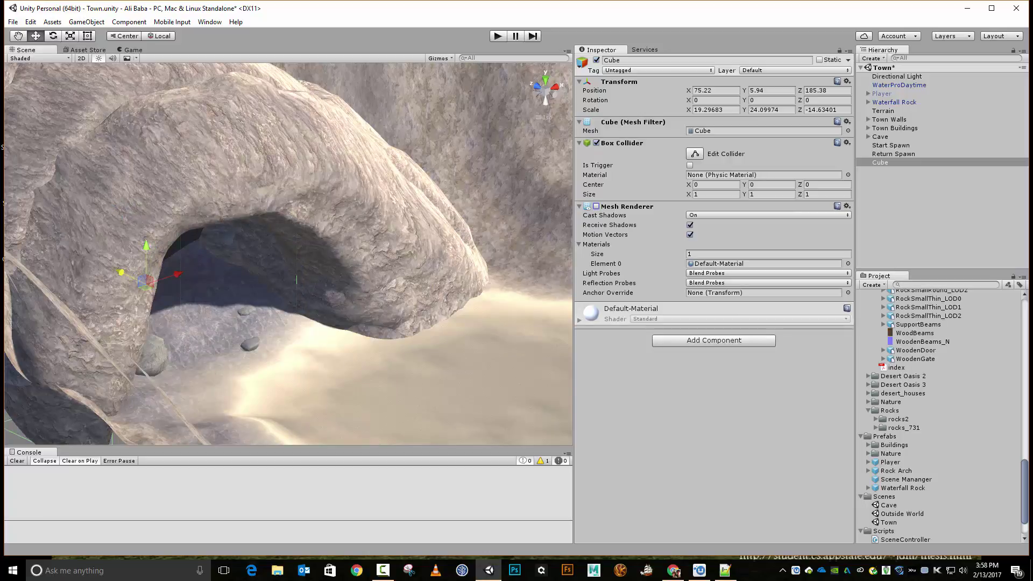
{"action": "left_click", "coordinate": [690, 165]}
{"action": "left_click", "coordinate": [611, 59]}
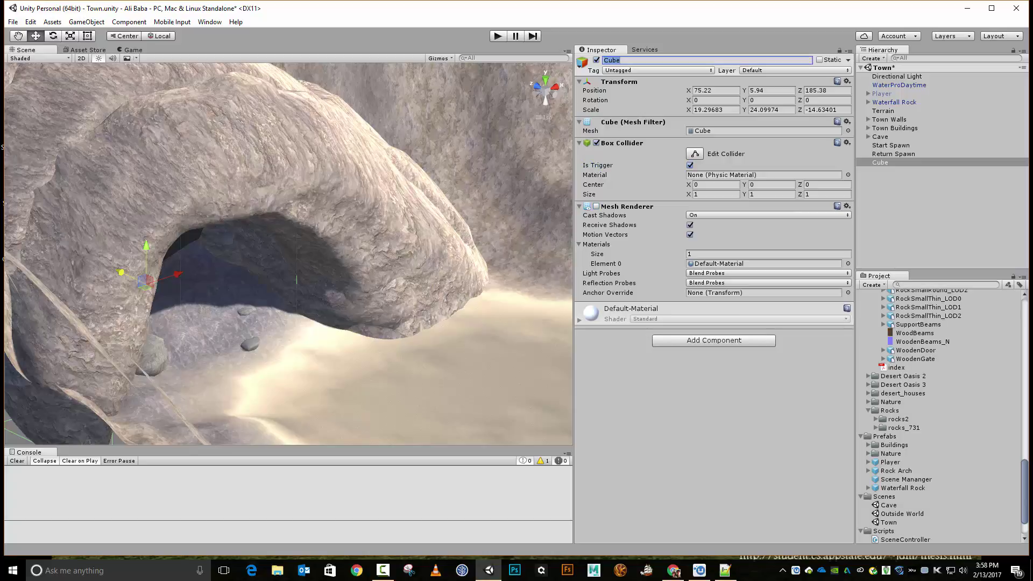
{"action": "type", "text": "Cave Entrance"}
{"action": "key", "text": "Return"}
- Attach the SceneLoader script to Cave Entrance and set its Scene To Load to Cave
{"action": "scroll", "coordinate": [942, 417], "scroll_direction": "down", "scroll_amount": 3}
{"action": "left_click_drag", "start_coordinate": [899, 505], "coordinate": [714, 377]}
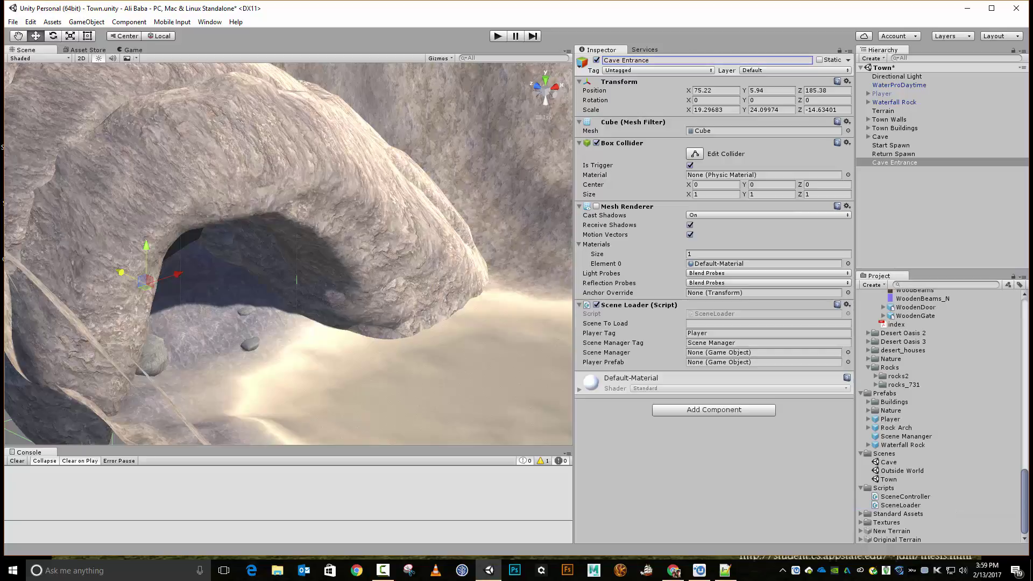
{"action": "left_click", "coordinate": [689, 324]}
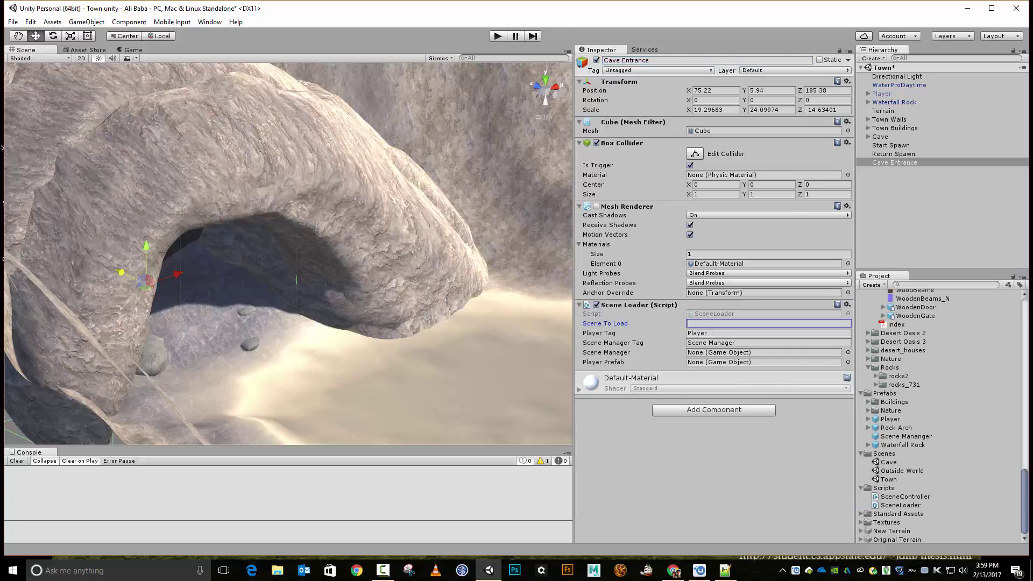
{"action": "type", "text": "Cave"}
- Assign the Scene Mananger and Player prefabs to Cave Entrance's Scene Loader and save the Town scene
{"action": "left_click_drag", "start_coordinate": [905, 436], "coordinate": [764, 352]}
{"action": "left_click_drag", "start_coordinate": [889, 419], "coordinate": [764, 362]}
{"action": "scroll", "coordinate": [288, 254], "scroll_direction": "down", "scroll_amount": 12}
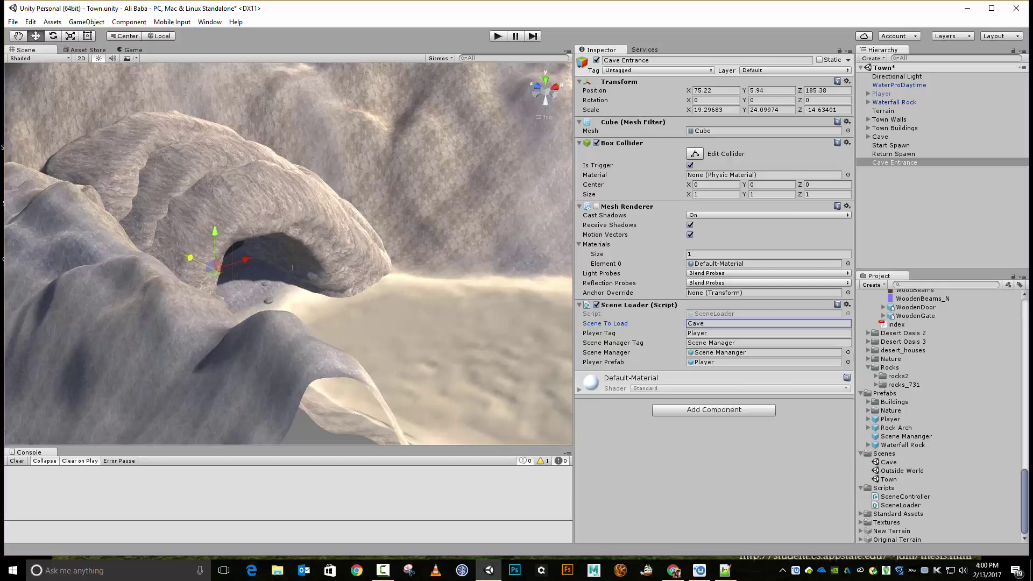
{"action": "key", "text": "ctrl+s"}
- Play-test the Town scene by walking through the town and into the cave entrance trigger, and stop play mode
{"action": "key", "text": "ctrl+p"}
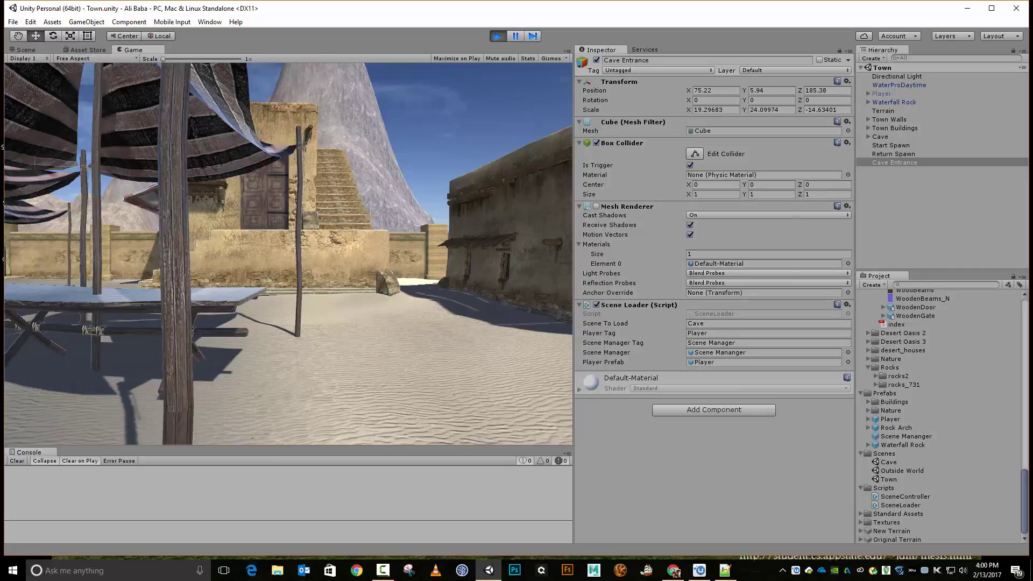
{"action": "key", "text": "w"}
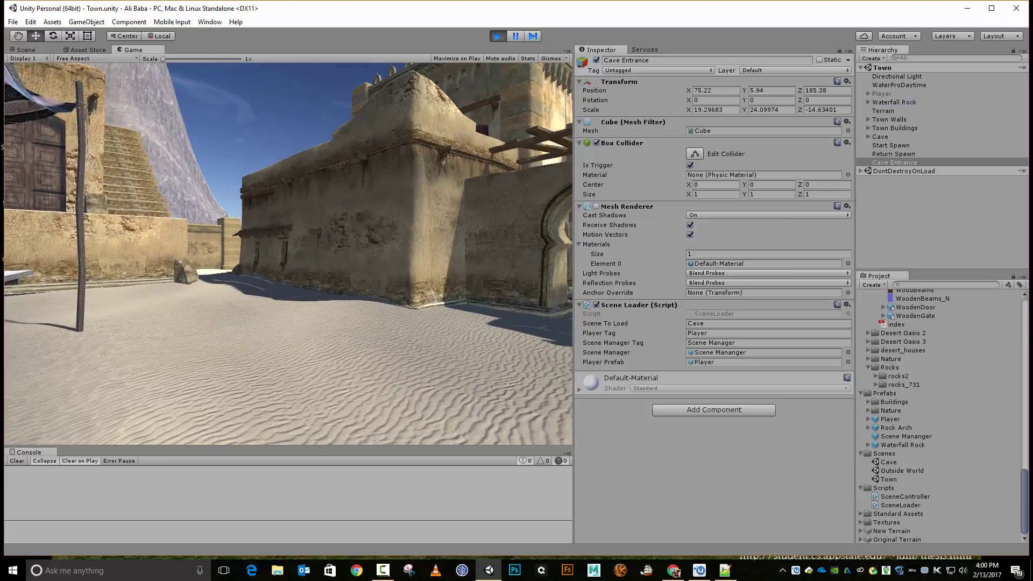
{"action": "key", "text": "w"}
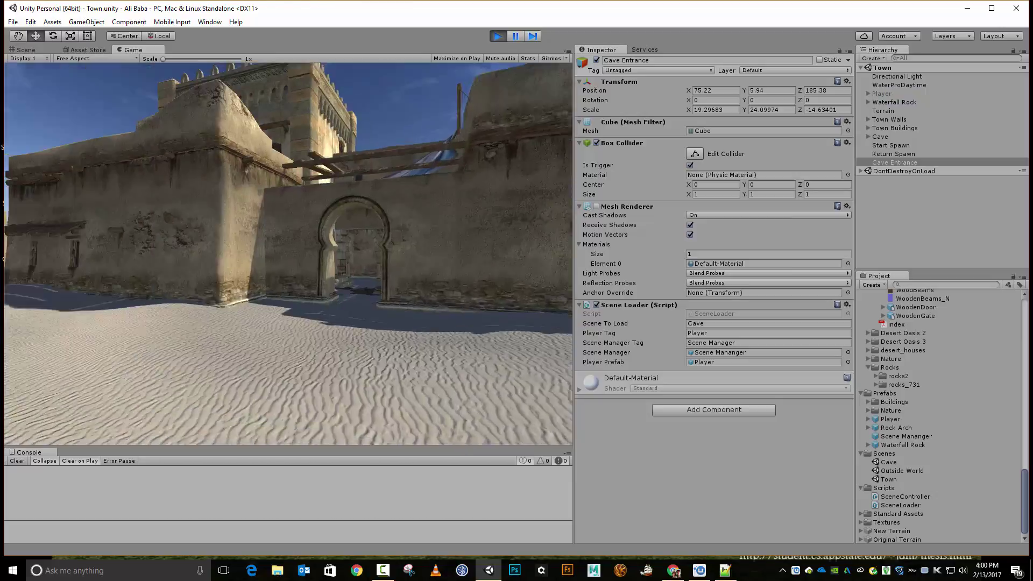
{"action": "key", "text": "w"}
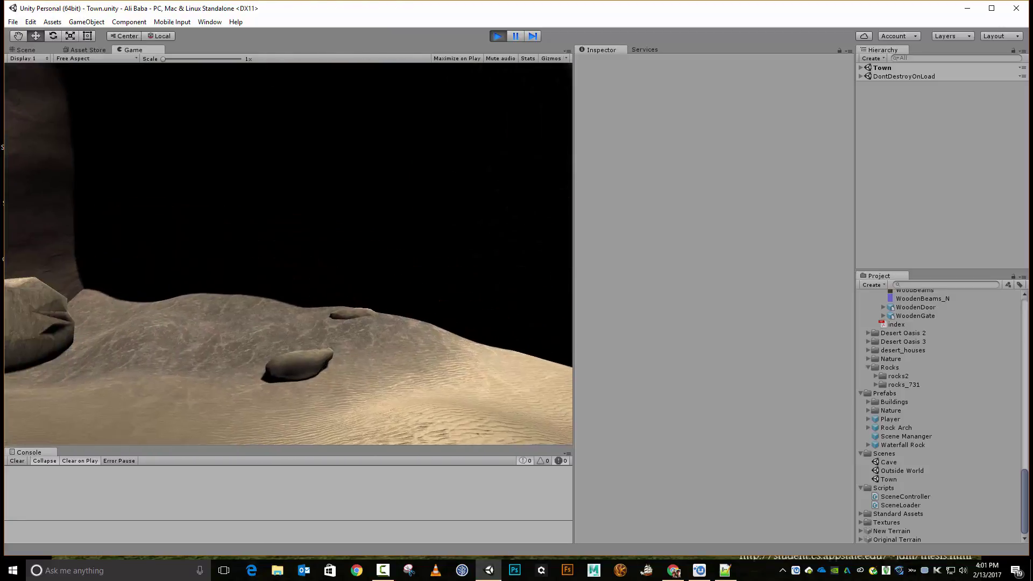
{"action": "key", "text": "w"}
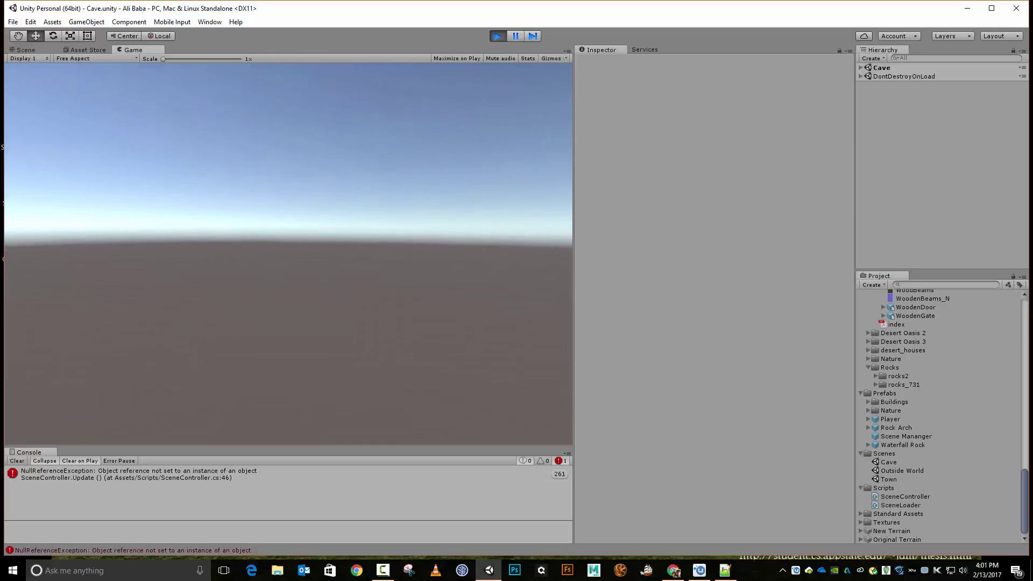
{"action": "key", "text": "ctrl+p"}
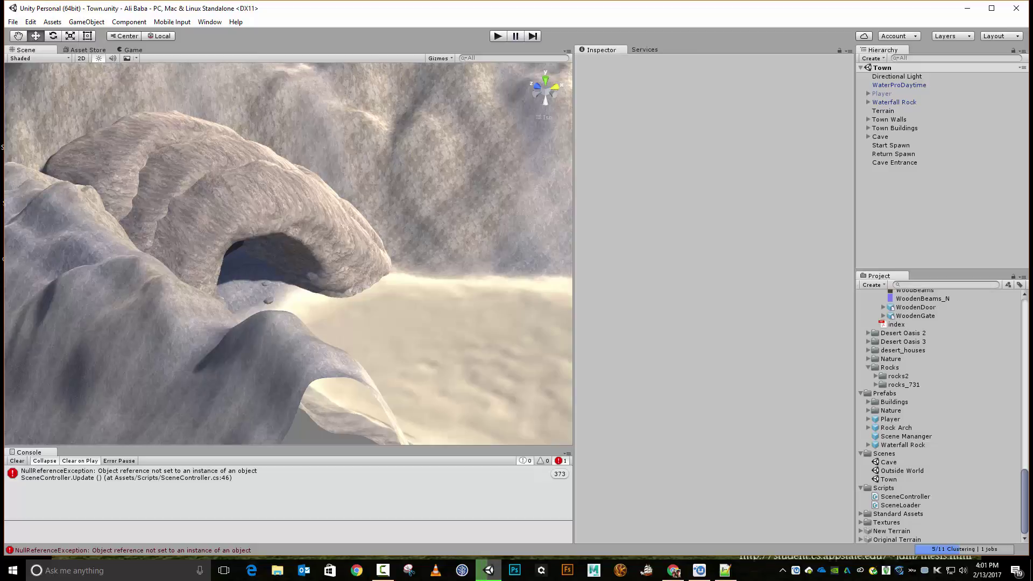
- Play-test the Town scene again, walking through the archway and across the desert to the cave, and stop play mode
{"action": "key", "text": "ctrl+p"}
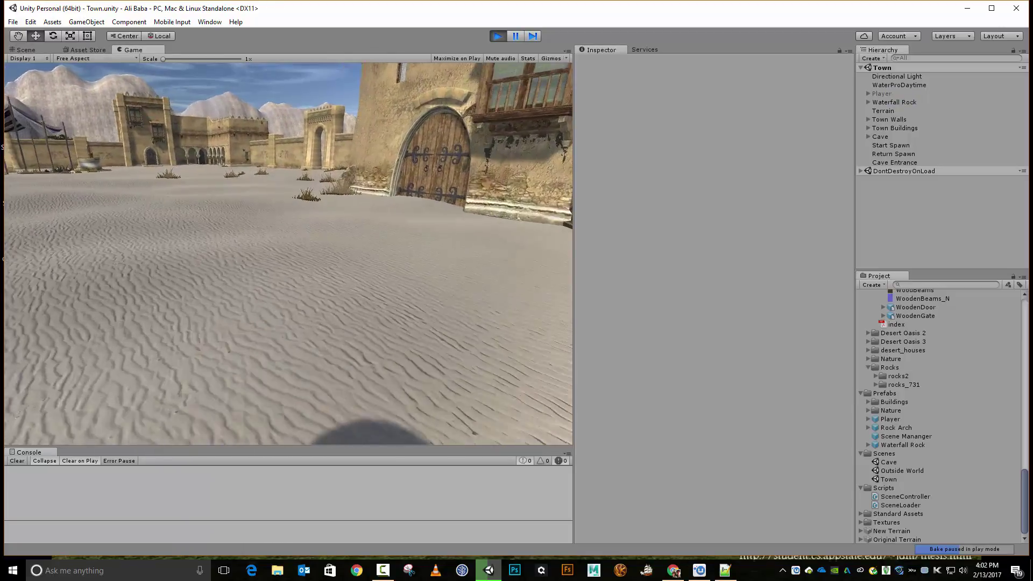
{"action": "key", "text": "w"}
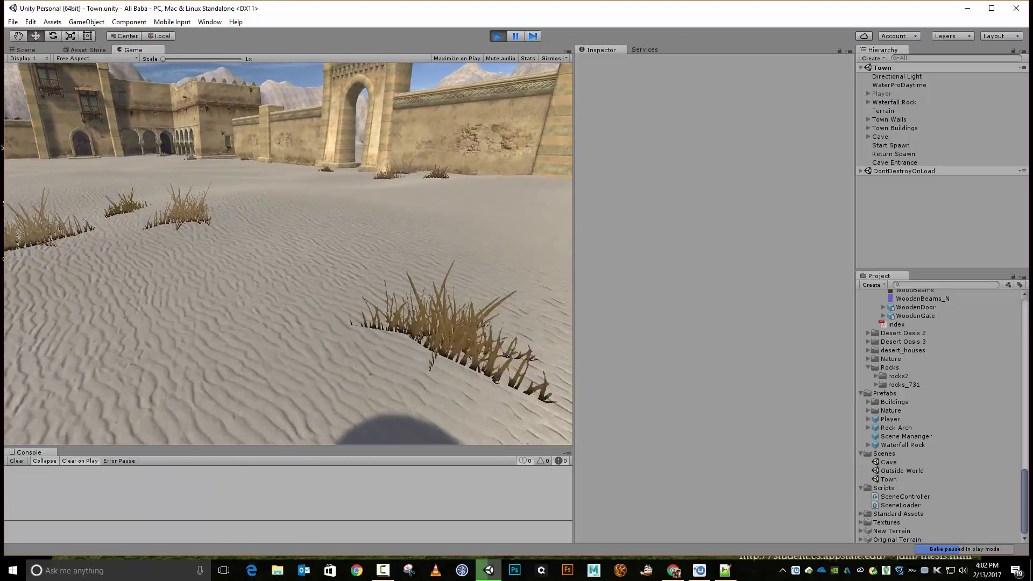
{"action": "key", "text": "w"}
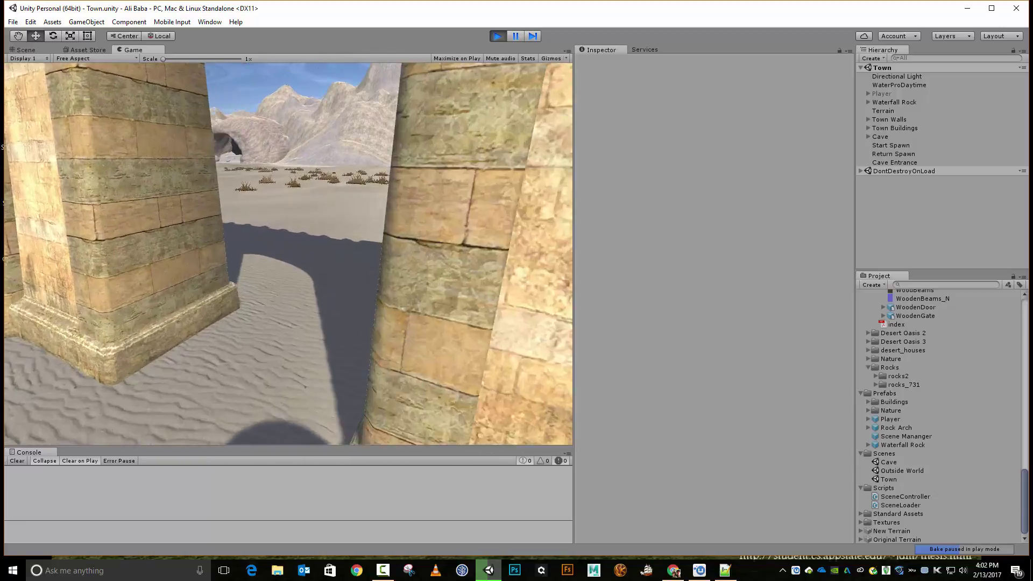
{"action": "key", "text": "w"}
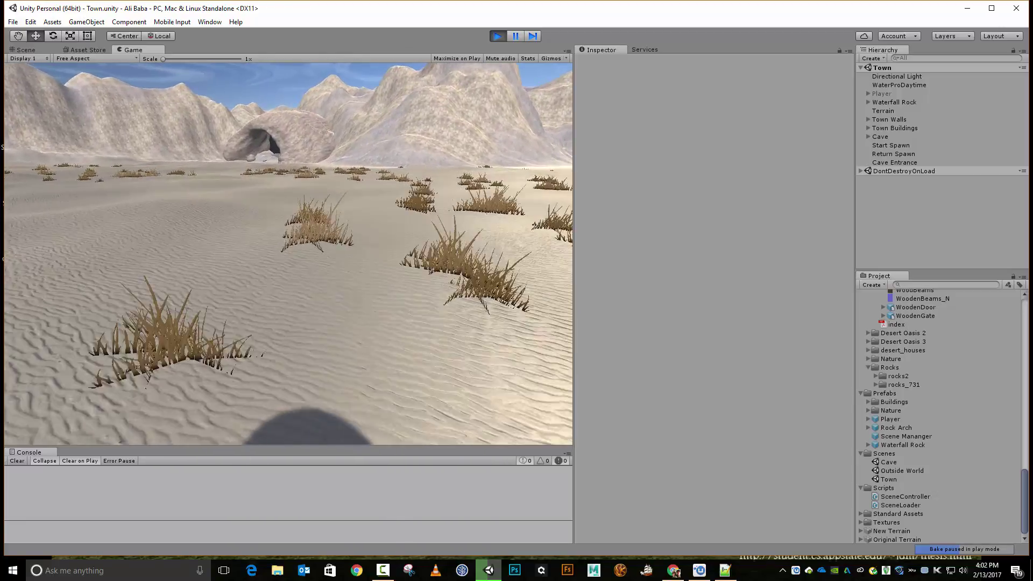
{"action": "key", "text": "w"}
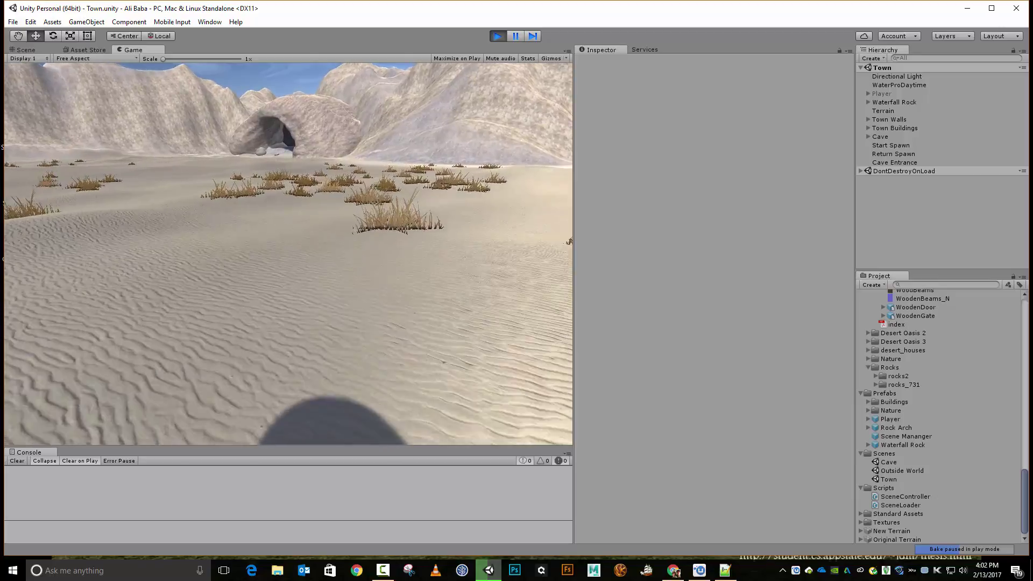
{"action": "key", "text": "w"}
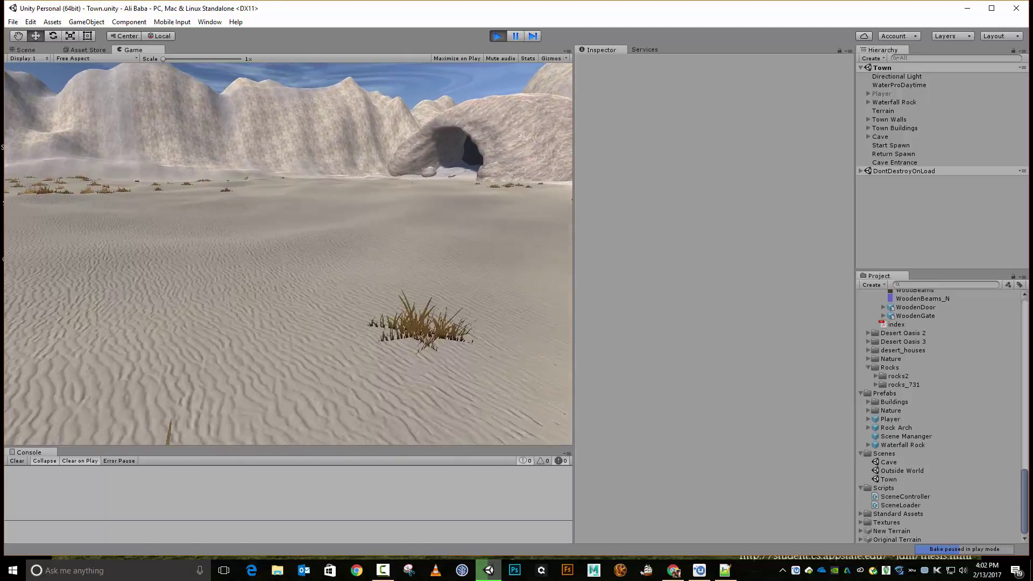
{"action": "key", "text": "w"}
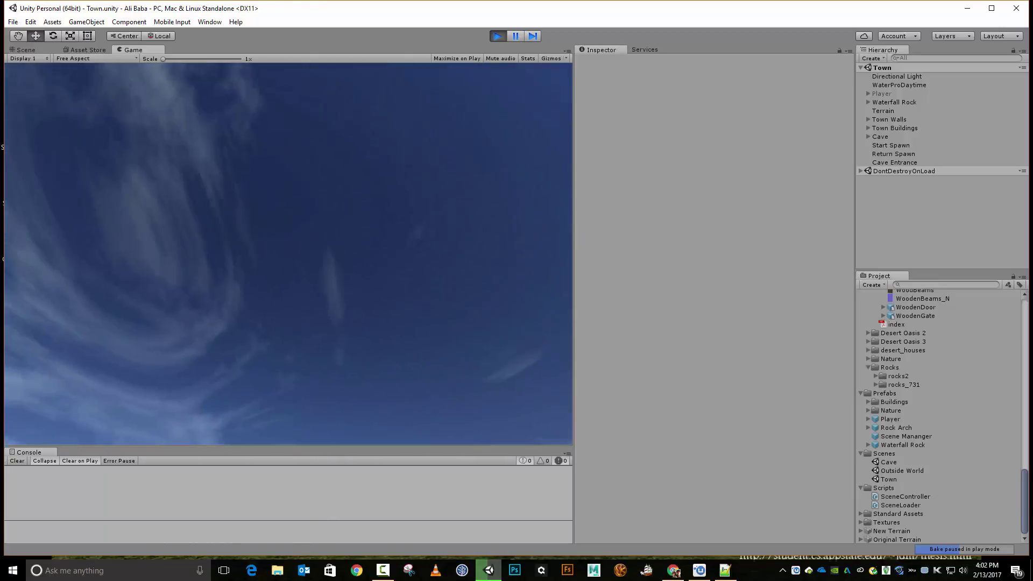
{"action": "key", "text": "ctrl+p"}
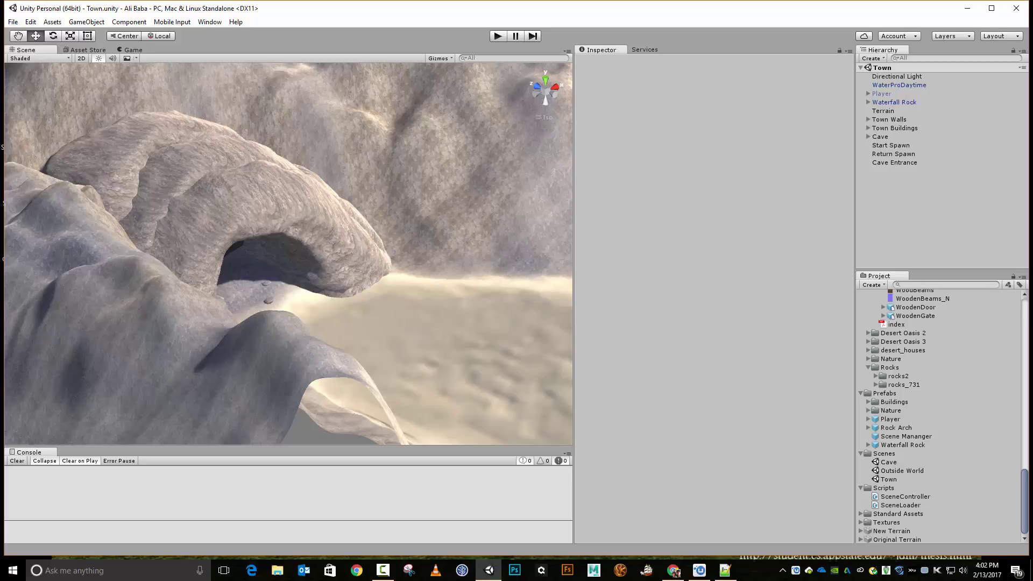
- Open the Cave scene and frame its Start Spawn object in a side view of the cave corridor
{"action": "double_click", "coordinate": [888, 462]}
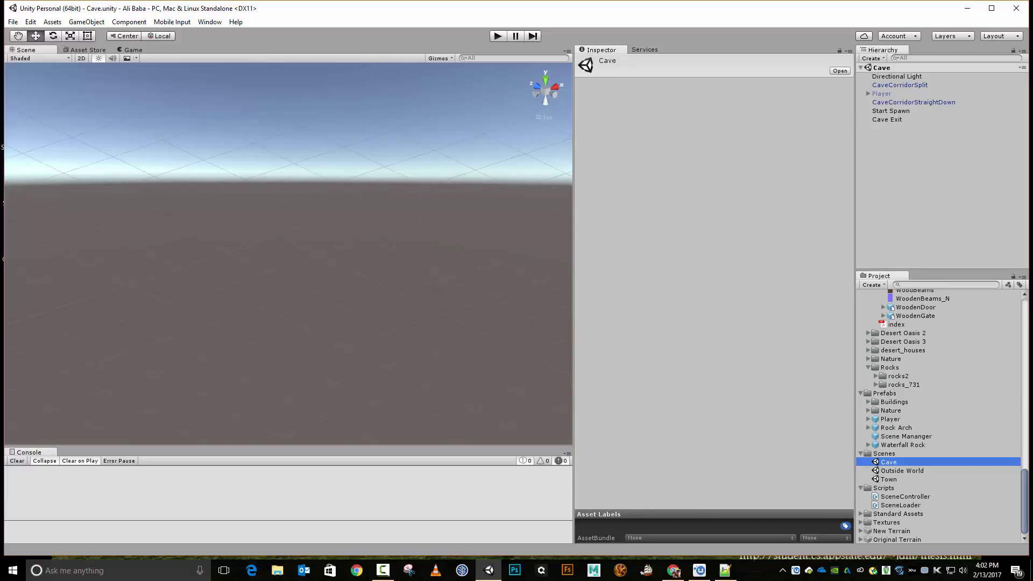
{"action": "left_click", "coordinate": [890, 110]}
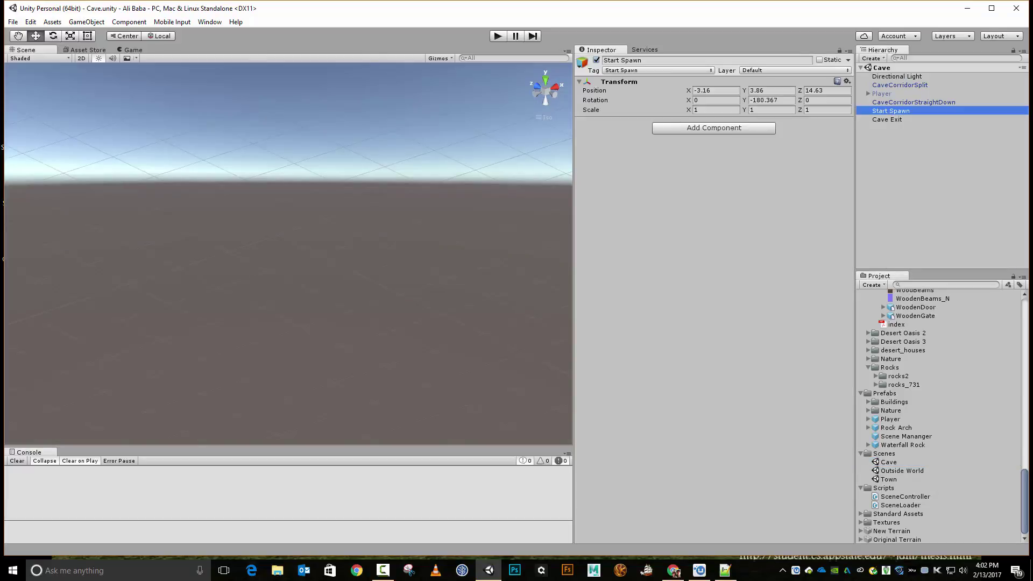
{"action": "left_click_drag", "start_coordinate": [289, 244], "coordinate": [357, 257]}
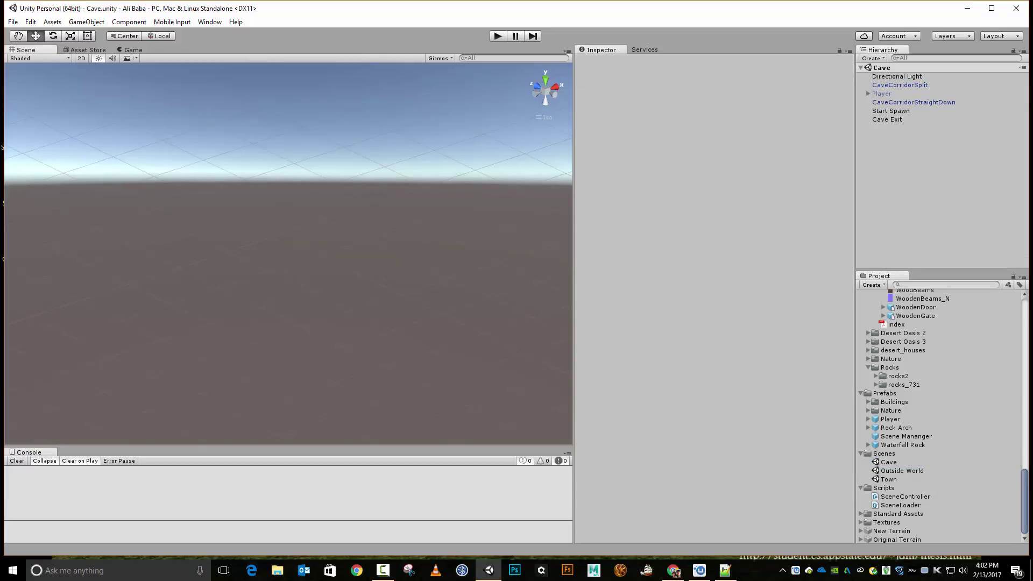
{"action": "double_click", "coordinate": [890, 111]}
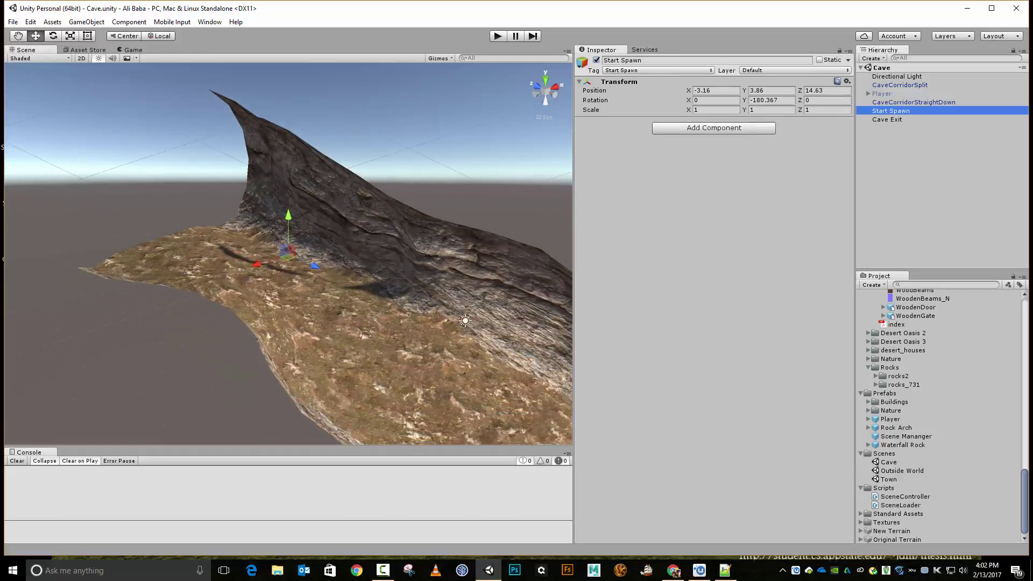
{"action": "left_click", "coordinate": [288, 244]}
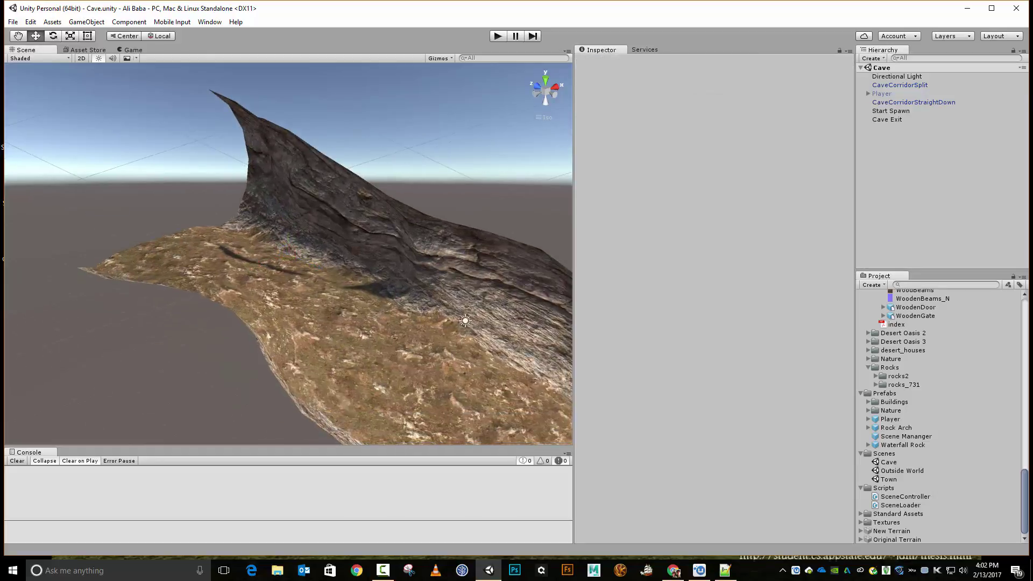
{"action": "left_click", "coordinate": [890, 110]}
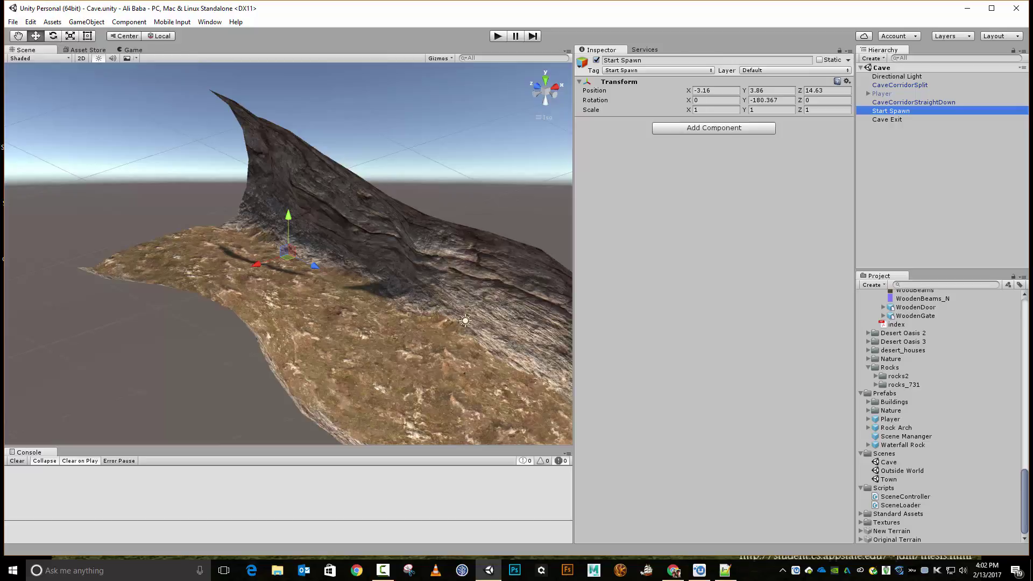
{"action": "left_click_drag", "start_coordinate": [235, 216], "coordinate": [425, 140]}
{"action": "left_click_drag", "start_coordinate": [285, 213], "coordinate": [293, 213], "text": "alt"}
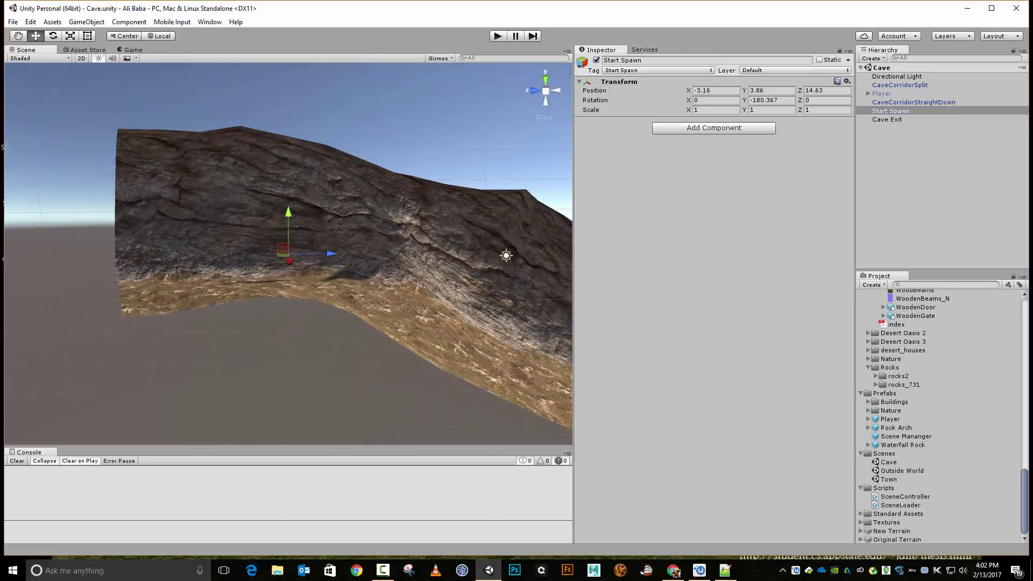
- Duplicate Start Spawn, rename the copy Return Spawn and assign it the Return Spawn tag
{"action": "key", "text": "ctrl+d"}
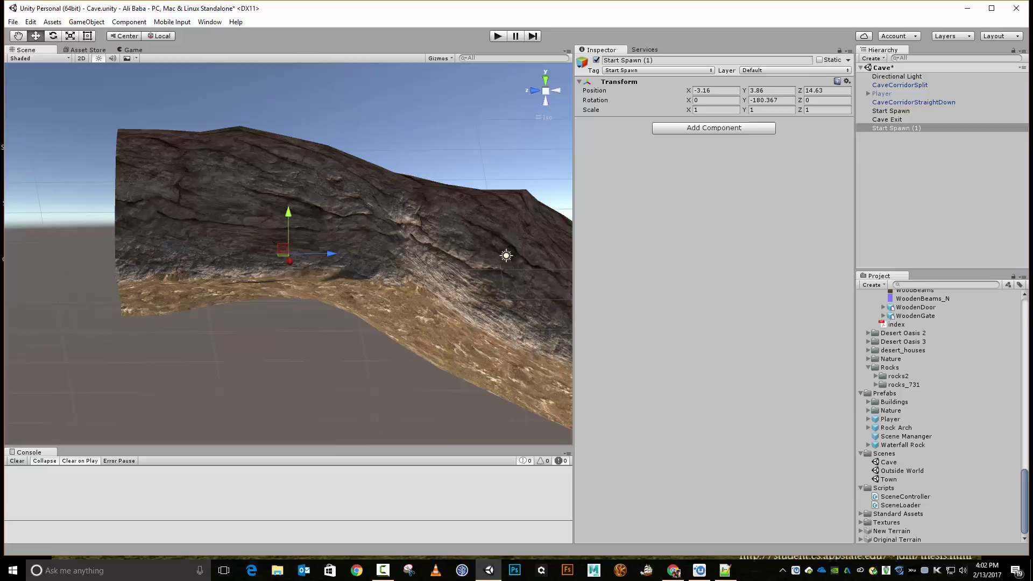
{"action": "left_click", "coordinate": [628, 60]}
{"action": "type", "text": "Ret"}
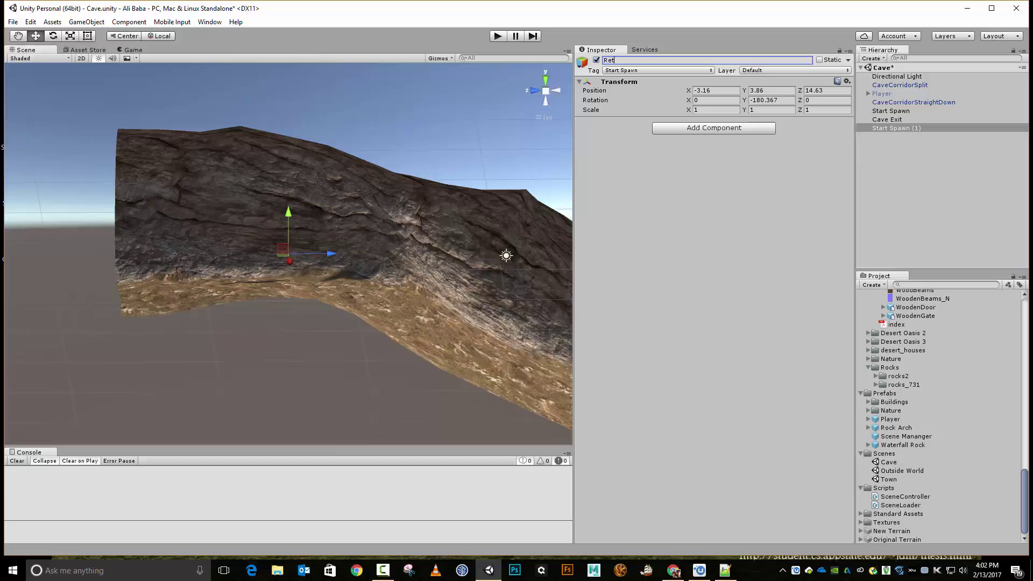
{"action": "type", "text": "urn Spawn"}
{"action": "key", "text": "Return"}
{"action": "left_click", "coordinate": [658, 71]}
{"action": "left_click", "coordinate": [640, 212]}
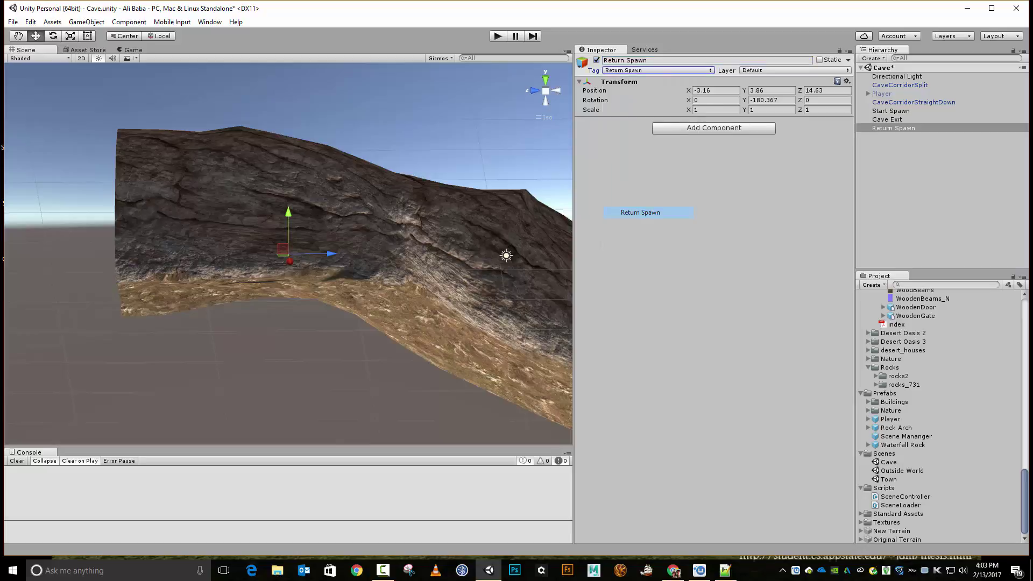
- Check the tags of Start Spawn and Return Spawn, and save the Cave scene
{"action": "left_click", "coordinate": [887, 120]}
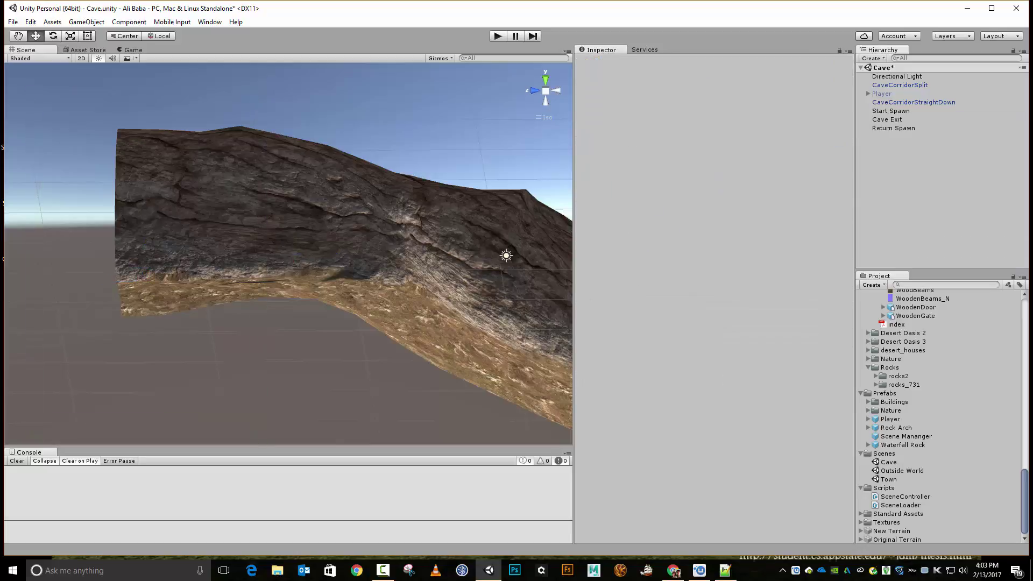
{"action": "left_click", "coordinate": [887, 119]}
{"action": "left_click", "coordinate": [890, 111]}
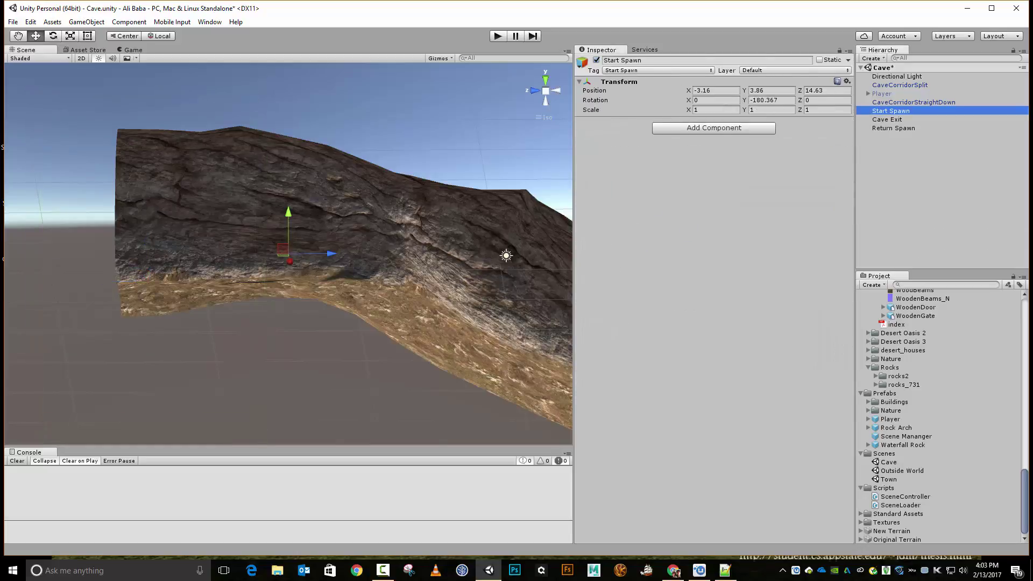
{"action": "left_click", "coordinate": [893, 128]}
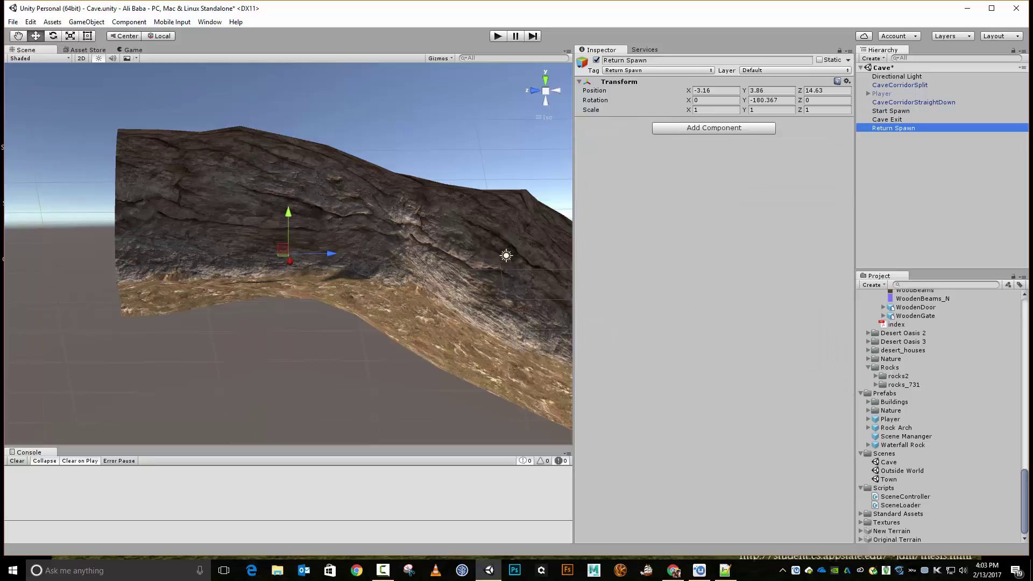
{"action": "key", "text": "ctrl+s"}
- Open the Town scene and play-test it by crossing the town wall and walking into the cave entrance
{"action": "double_click", "coordinate": [888, 479]}
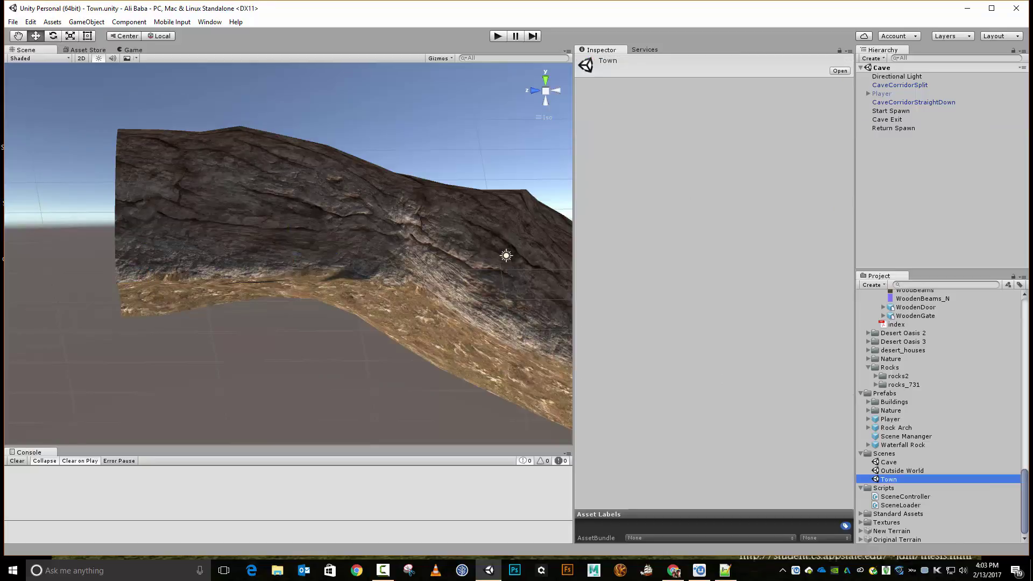
{"action": "key", "text": "ctrl+p"}
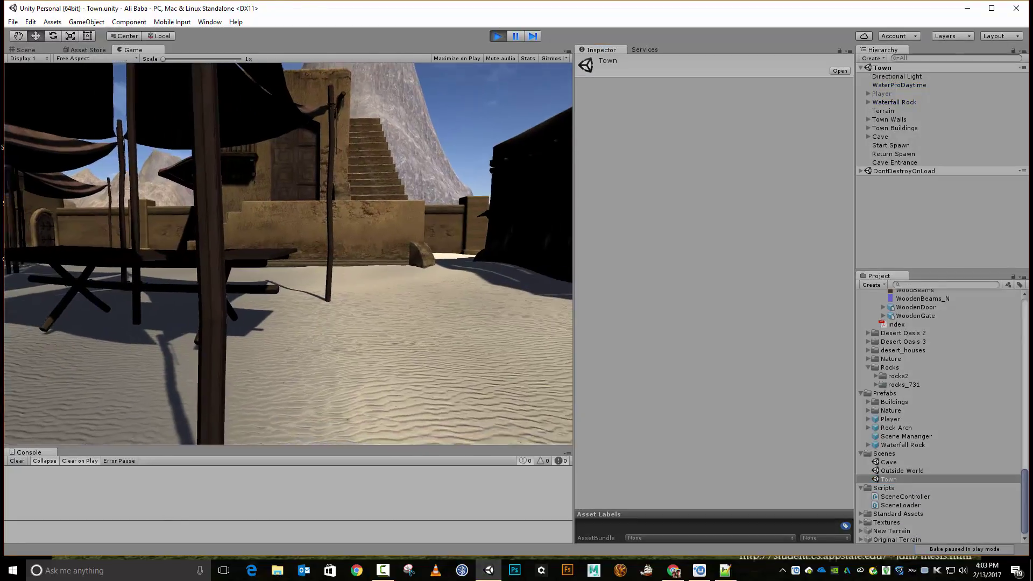
{"action": "key", "text": "w"}
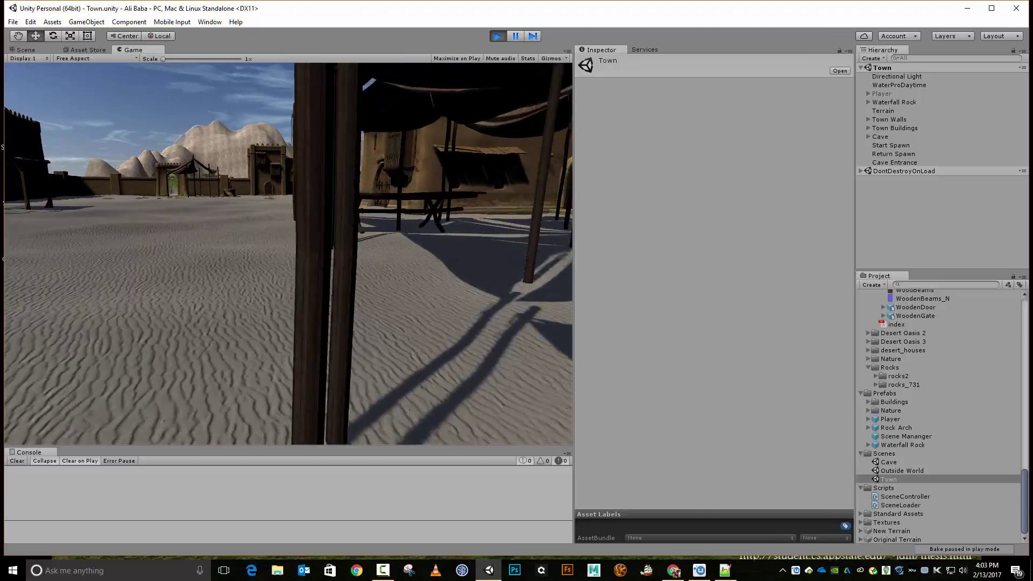
{"action": "key", "text": "w"}
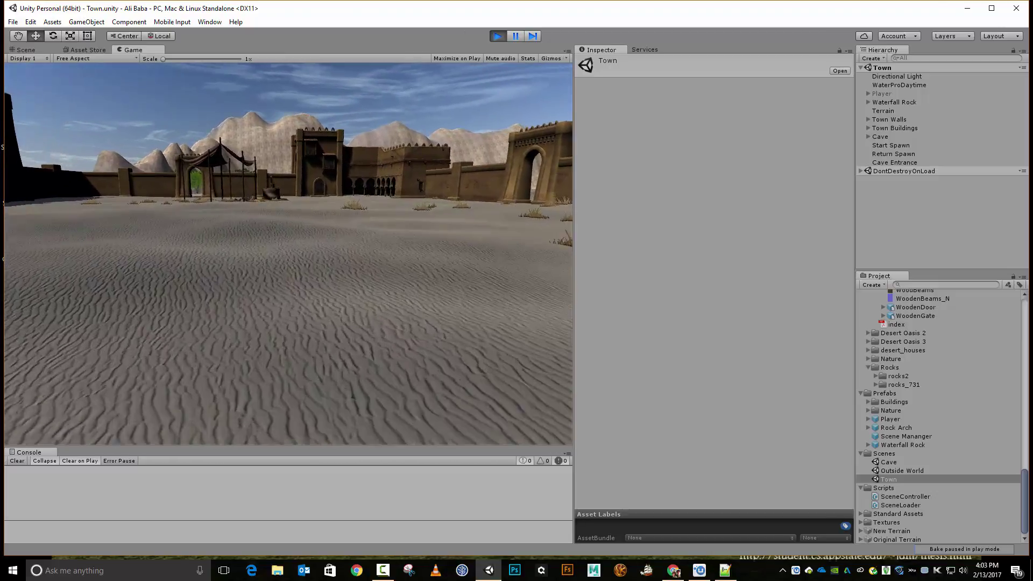
{"action": "key", "text": "w"}
{"action": "key", "text": "w"}
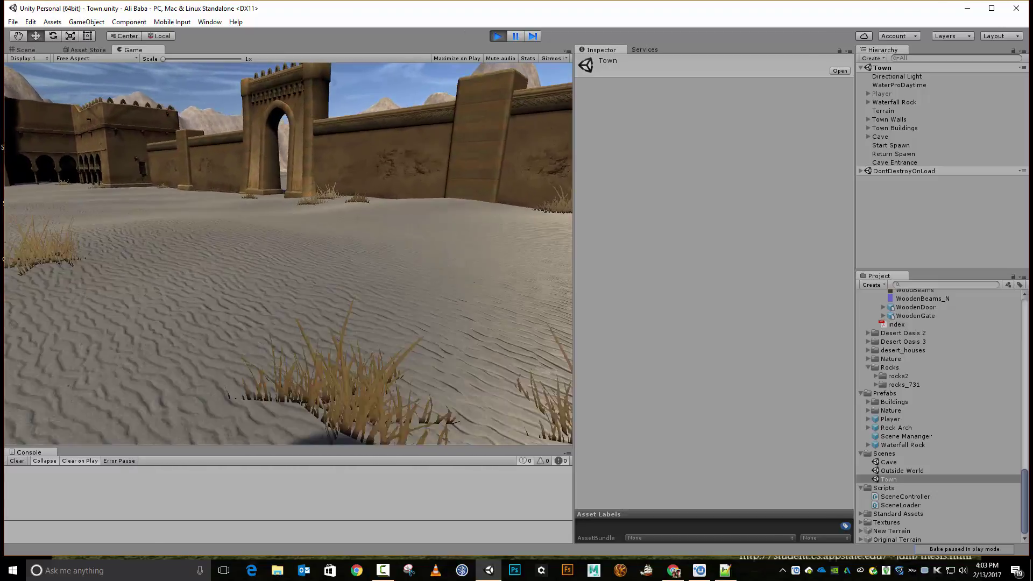
{"action": "key", "text": "w"}
{"action": "key", "text": "space"}
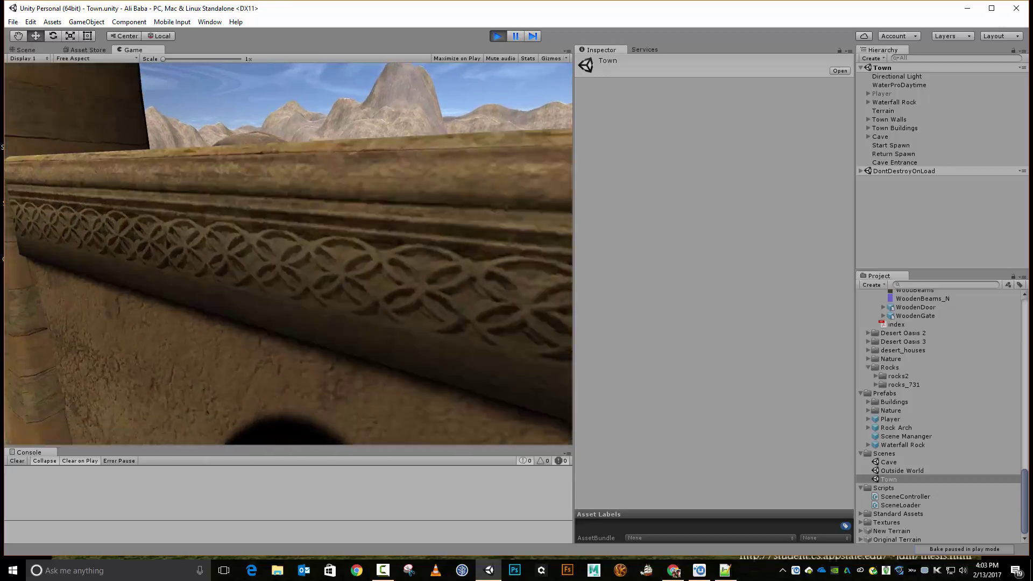
{"action": "key", "text": "w"}
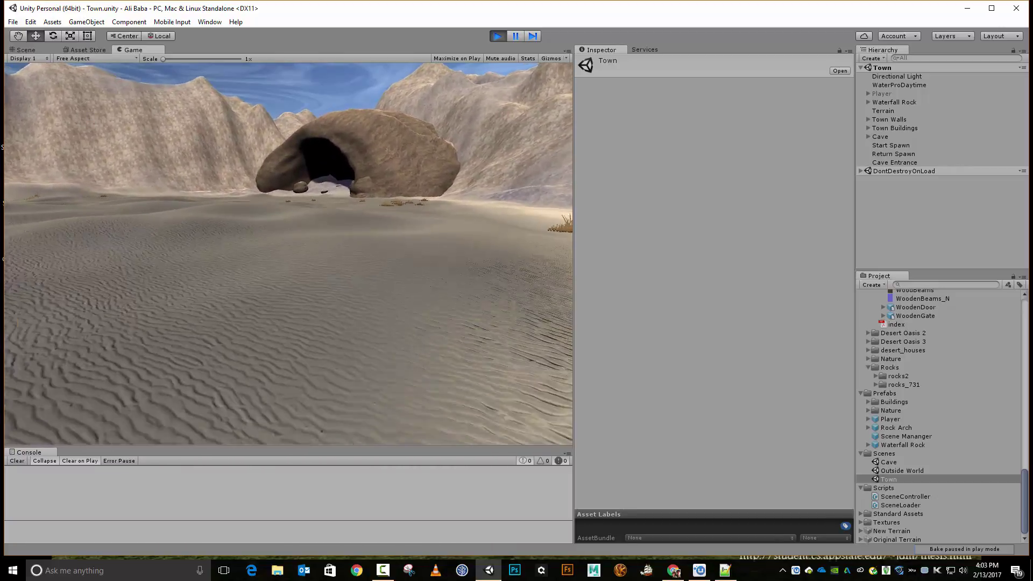
{"action": "key", "text": "w"}
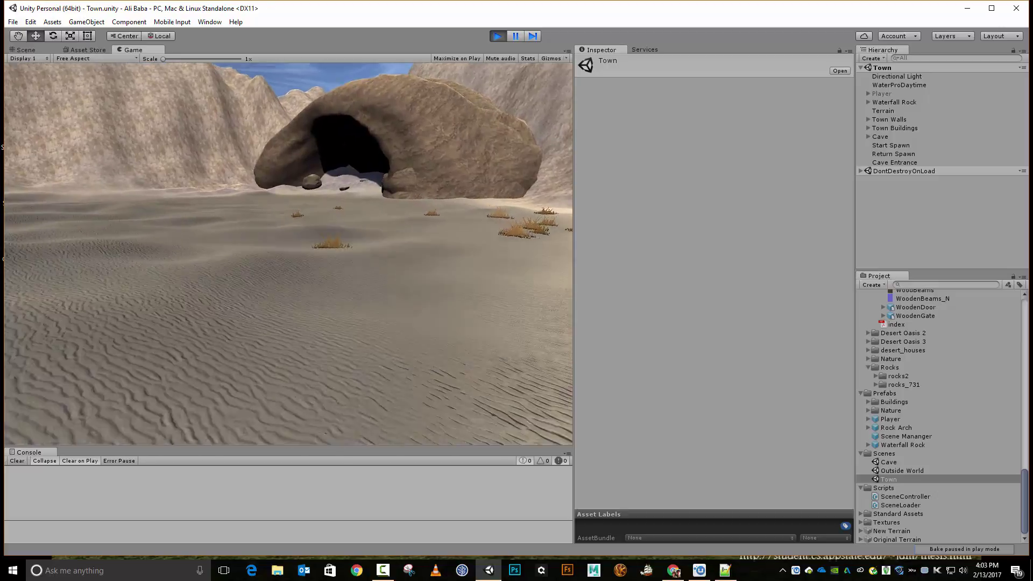
{"action": "key", "text": "w"}
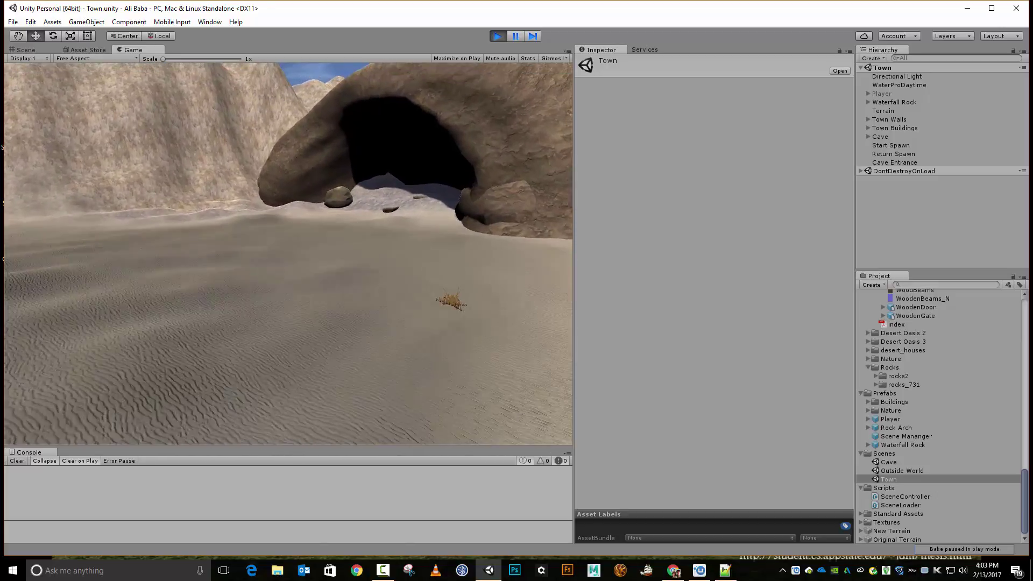
{"action": "key", "text": "w"}
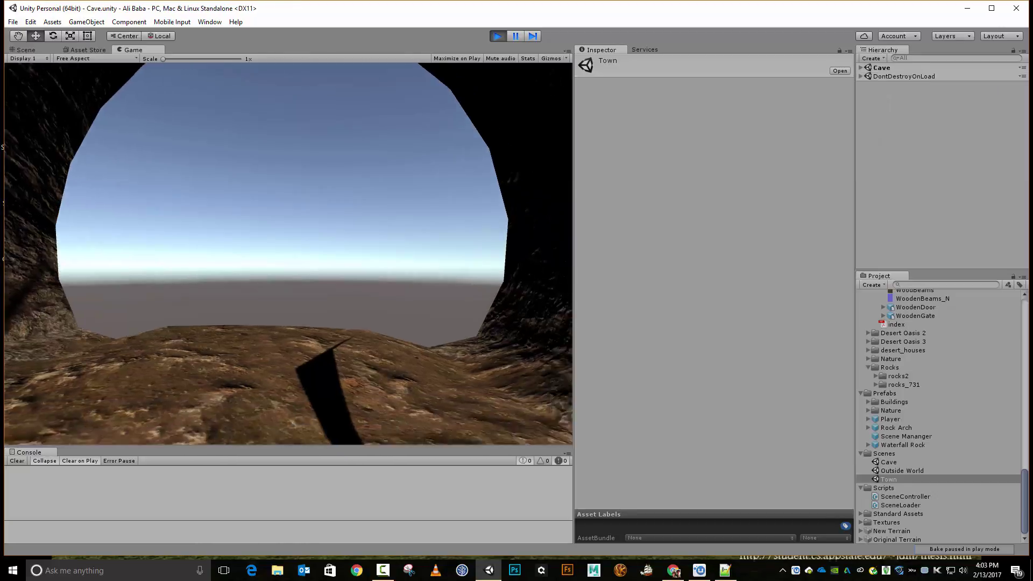
- Explore the cave corridor in play mode and walk out through its exit into the Town scene
{"action": "key", "text": "w"}
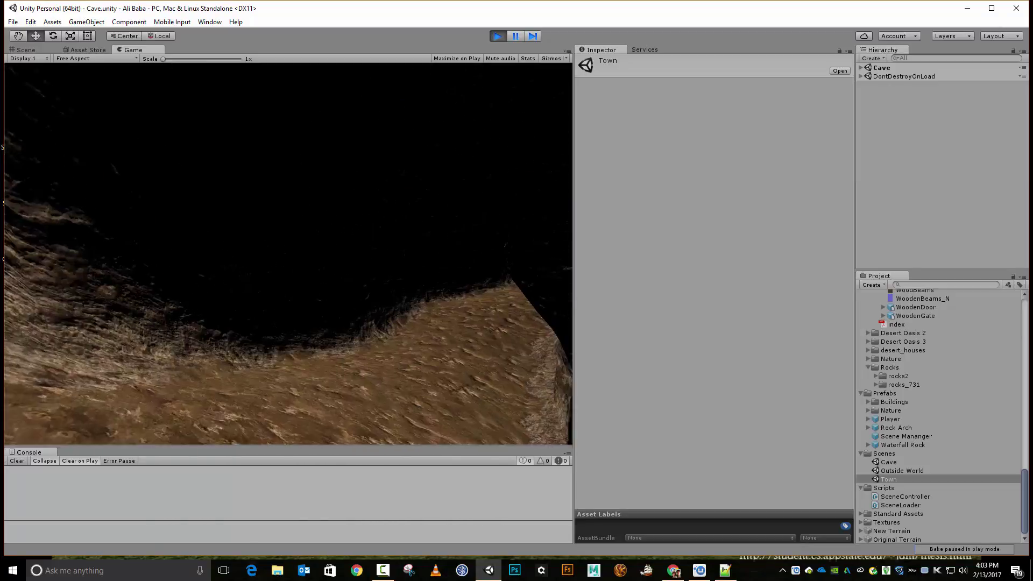
{"action": "key", "text": "w"}
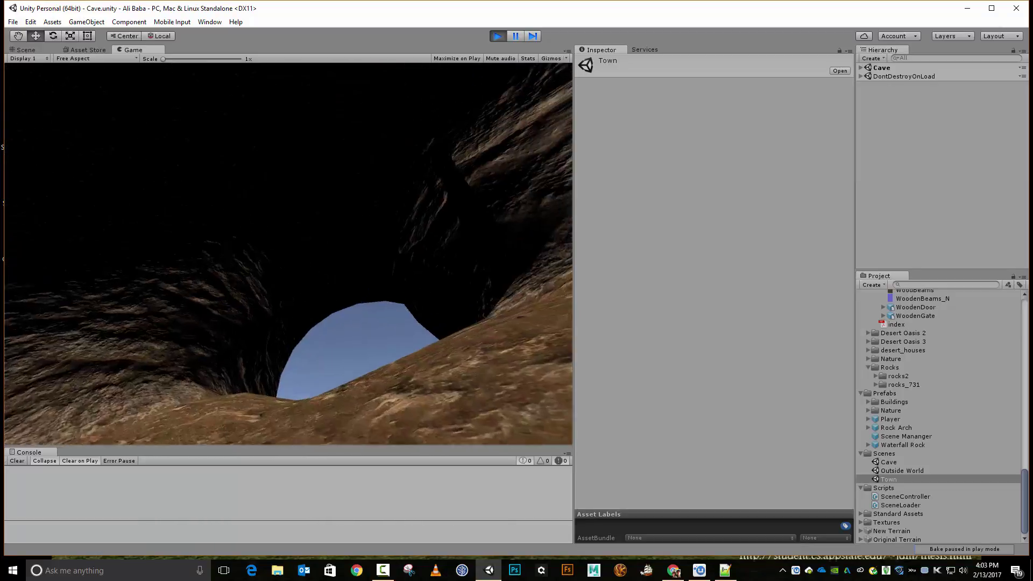
{"action": "key", "text": "w"}
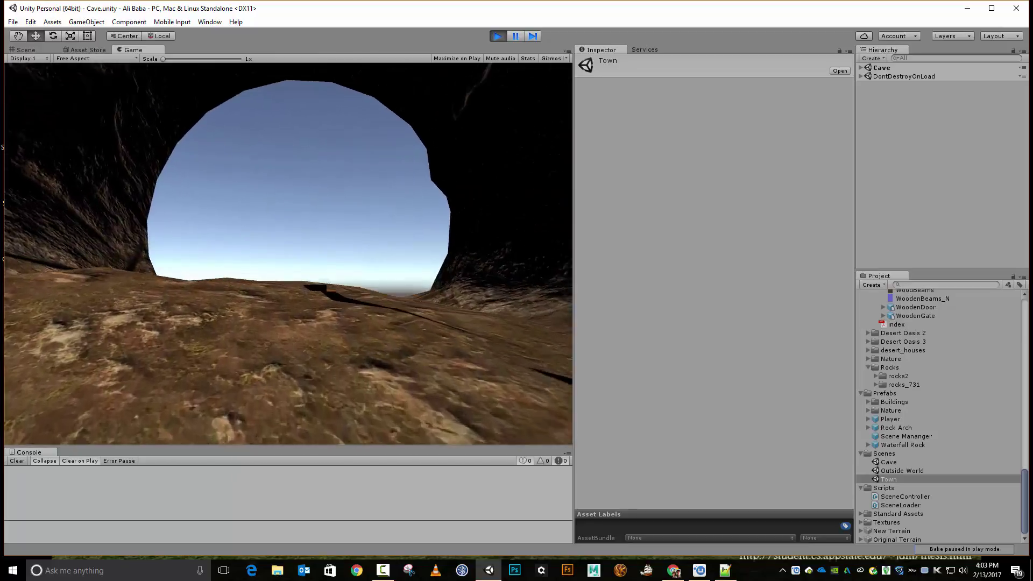
{"action": "key", "text": "w"}
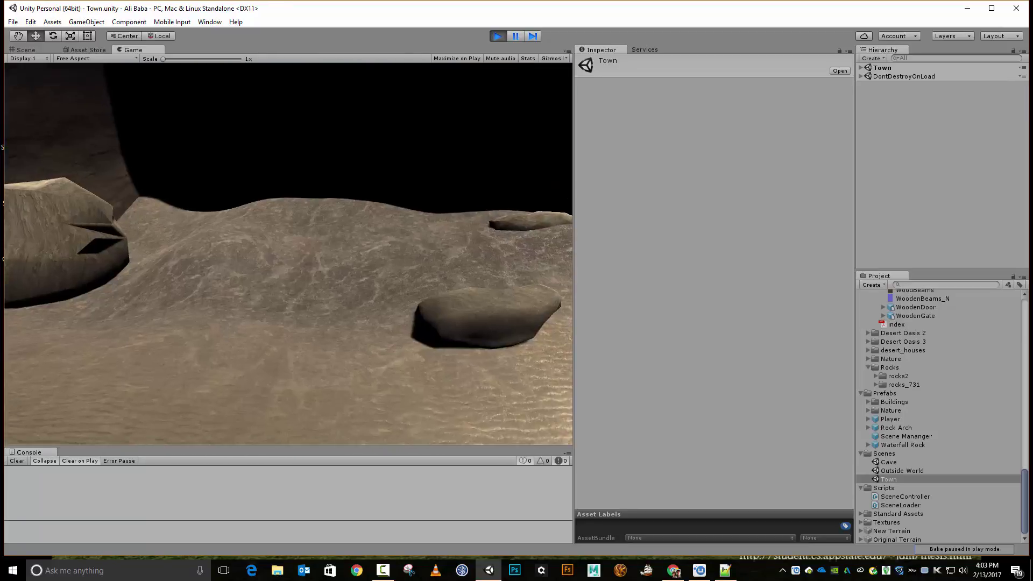
- Walk from the Town scene back into the Cave, look around its corridor, and stop the play test
{"action": "key", "text": "w"}
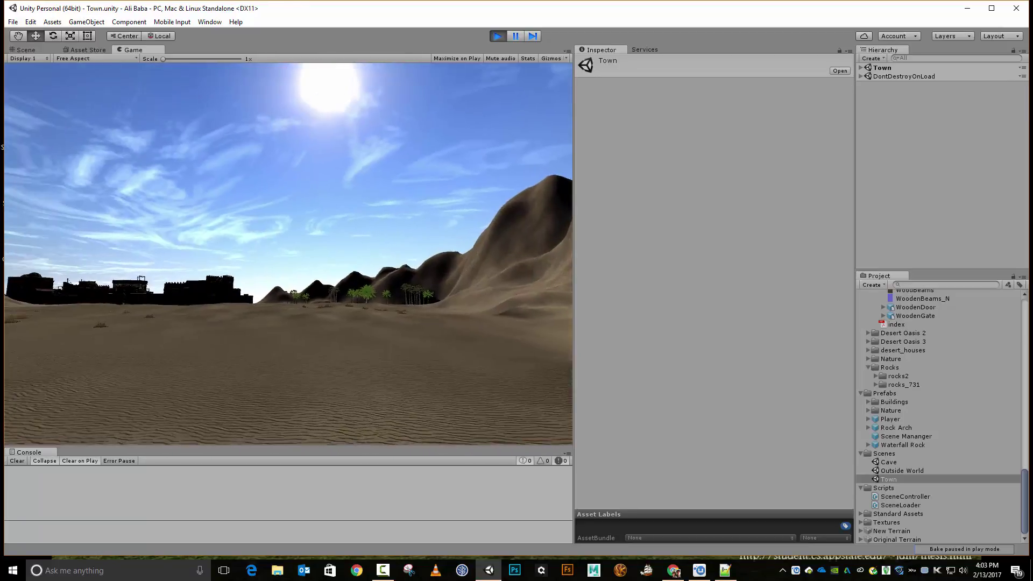
{"action": "key", "text": "w"}
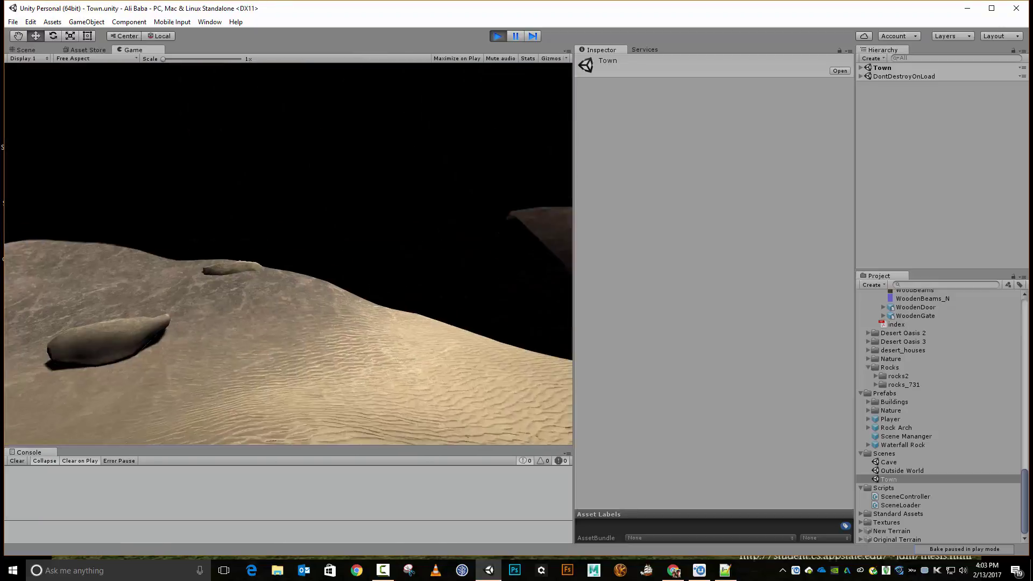
{"action": "key", "text": "w"}
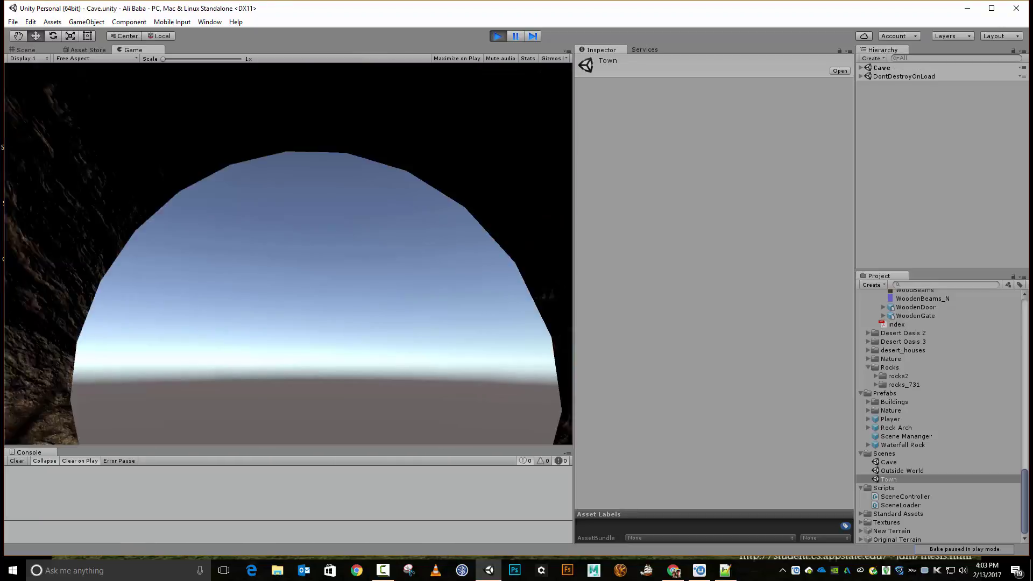
{"action": "key", "text": "w"}
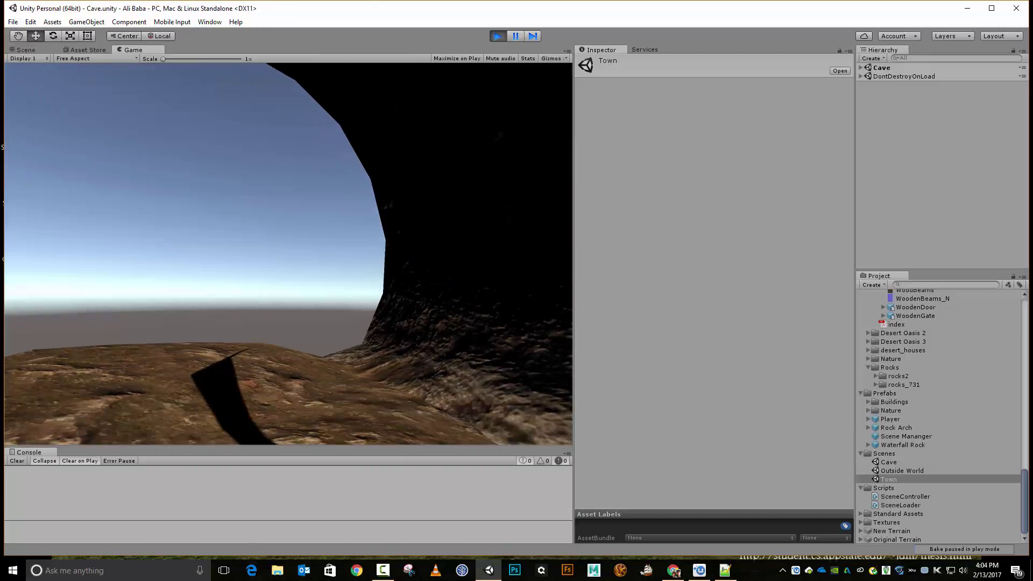
{"action": "key", "text": "s"}
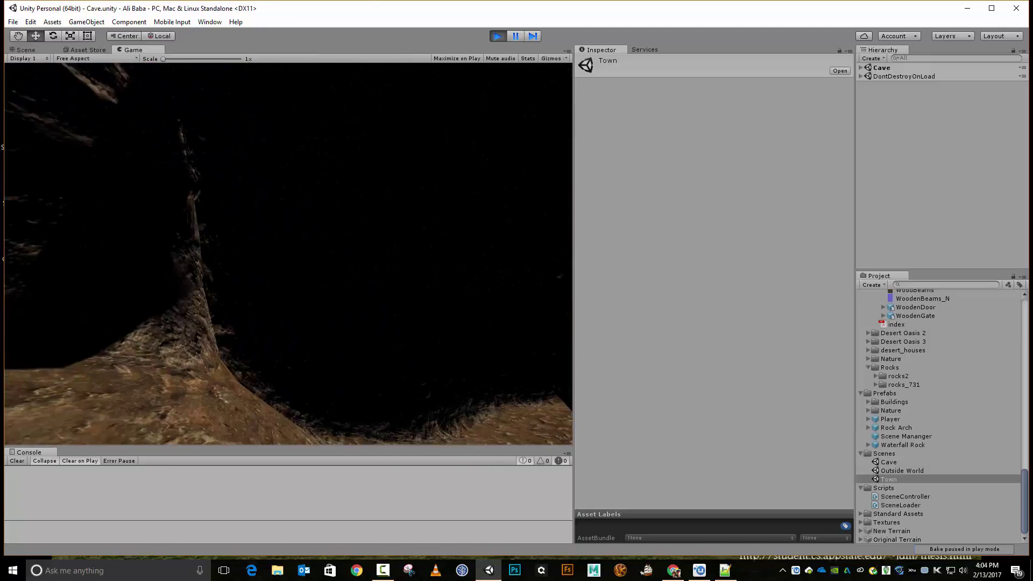
{"action": "key", "text": "w"}
{"action": "key", "text": "w"}
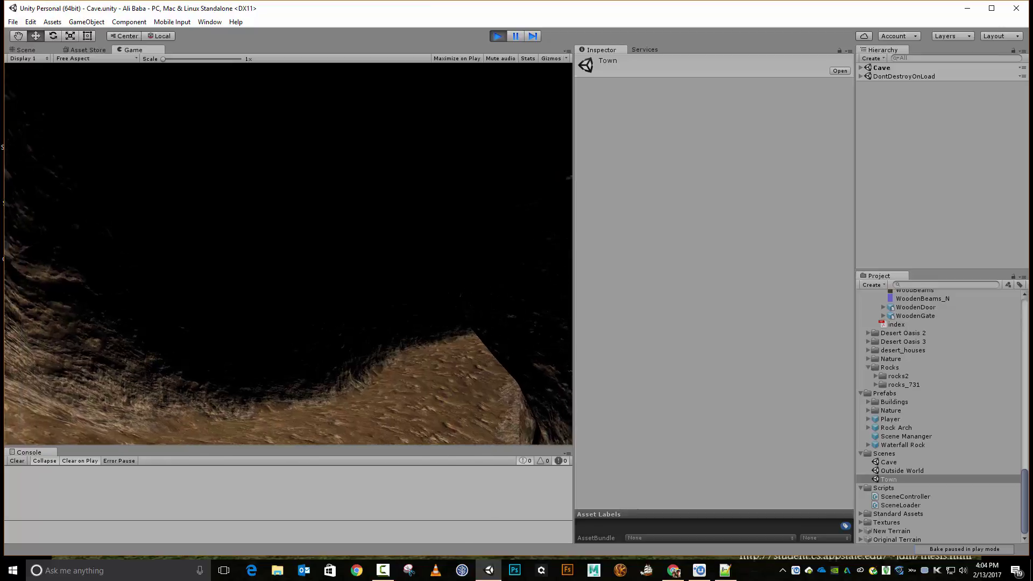
{"action": "key", "text": "ctrl+p"}
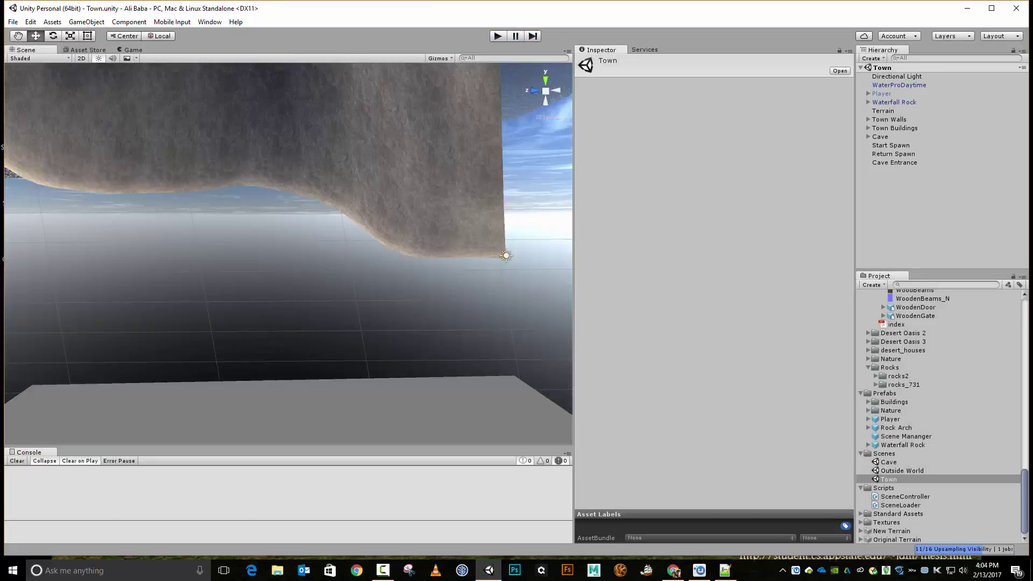
- Frame Start Spawn in the Town scene and compare its handle orientation in global and local space
{"action": "double_click", "coordinate": [890, 145]}
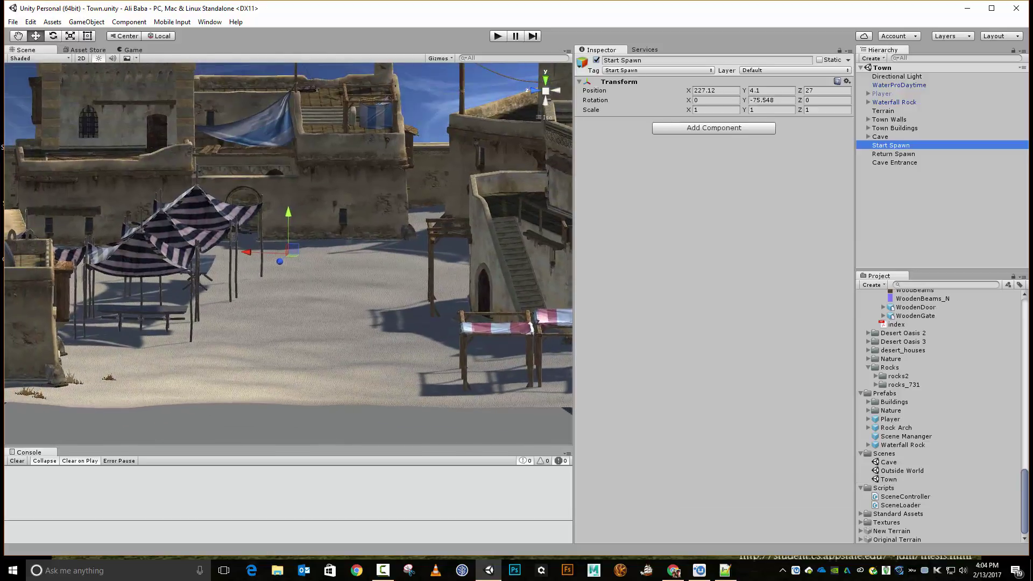
{"action": "left_click", "coordinate": [158, 36]}
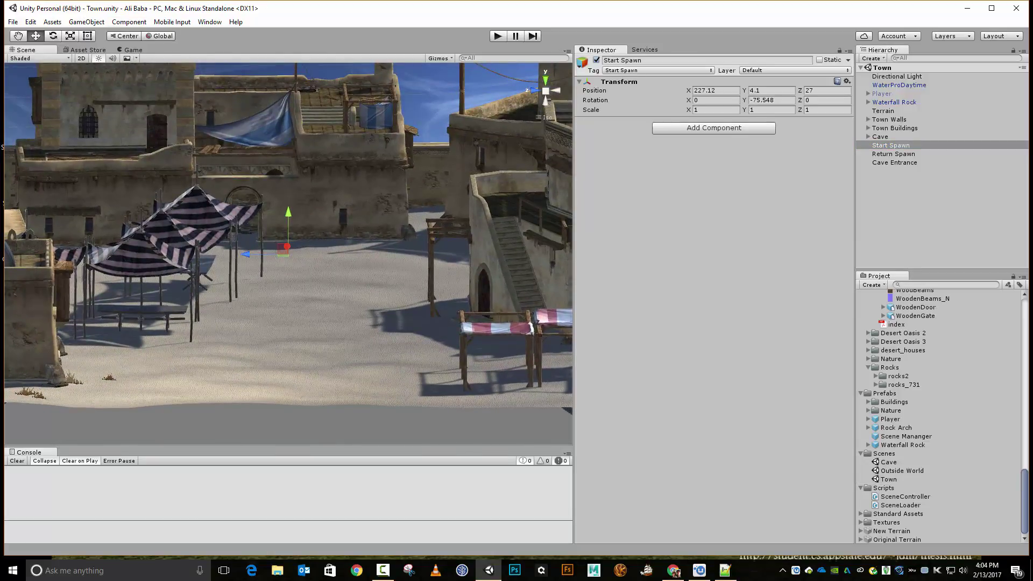
{"action": "key", "text": "x"}
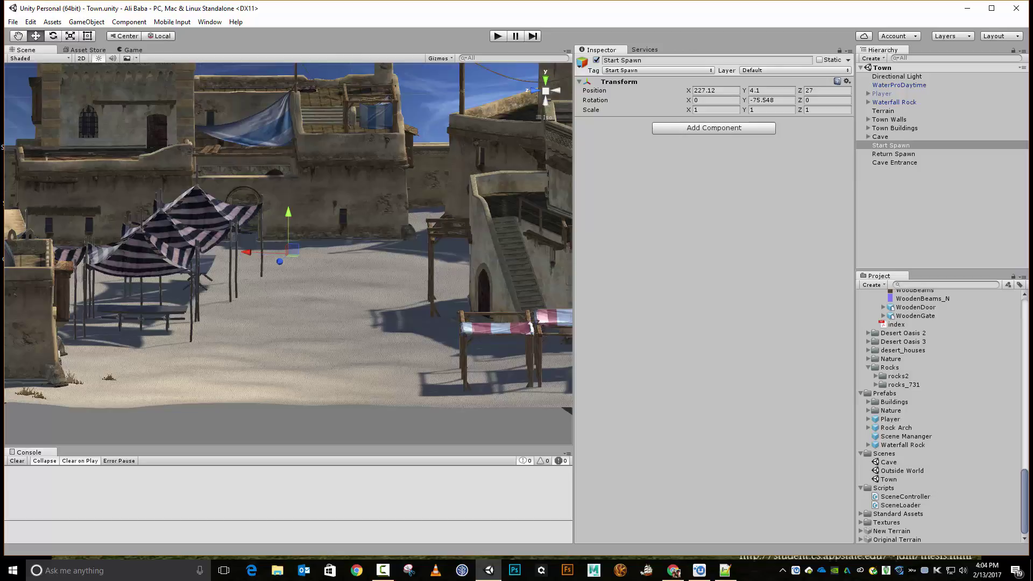